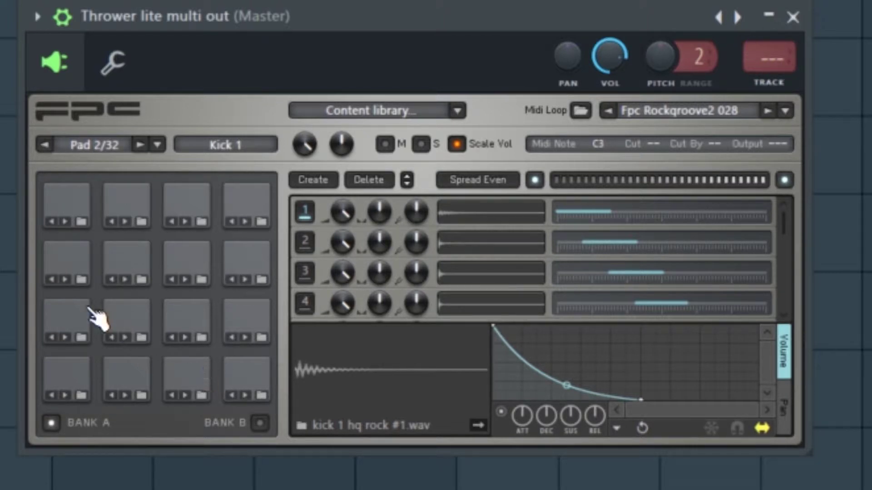
Step: Check the output numbers assigned to the kick, snare, hi-hat, crash and tom pads
click(80, 327)
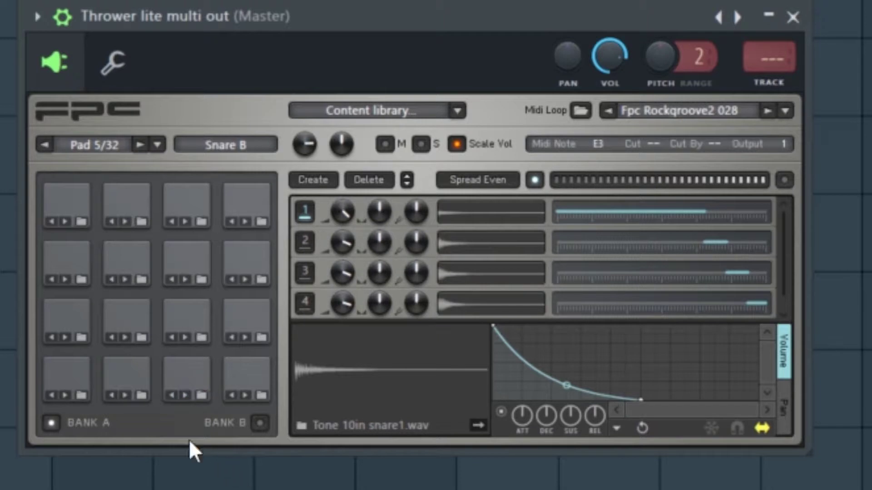
click(201, 386)
click(195, 322)
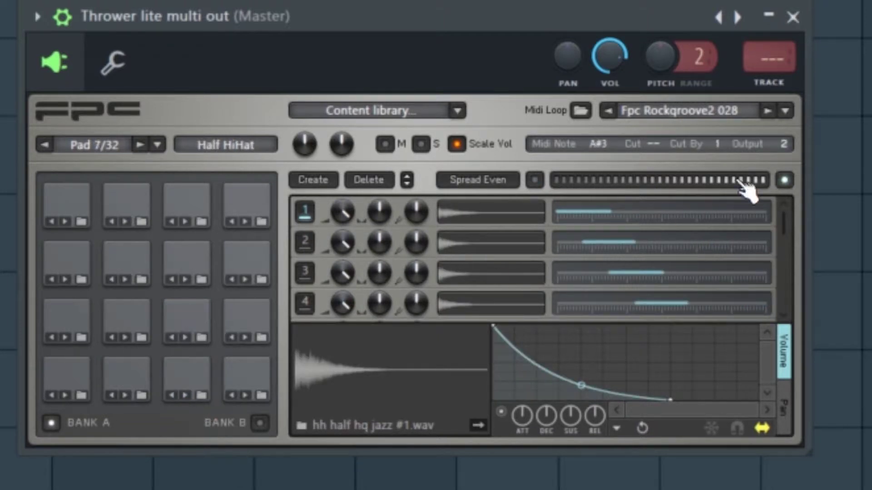
click(89, 208)
click(113, 204)
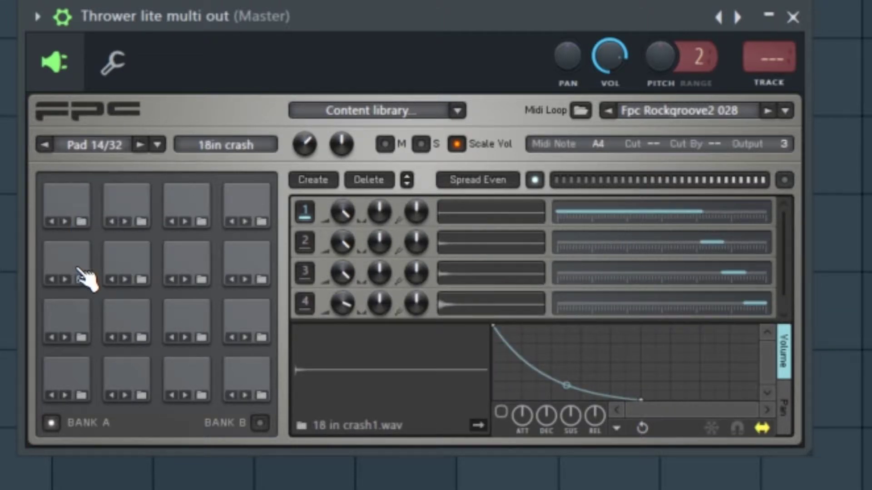
click(129, 260)
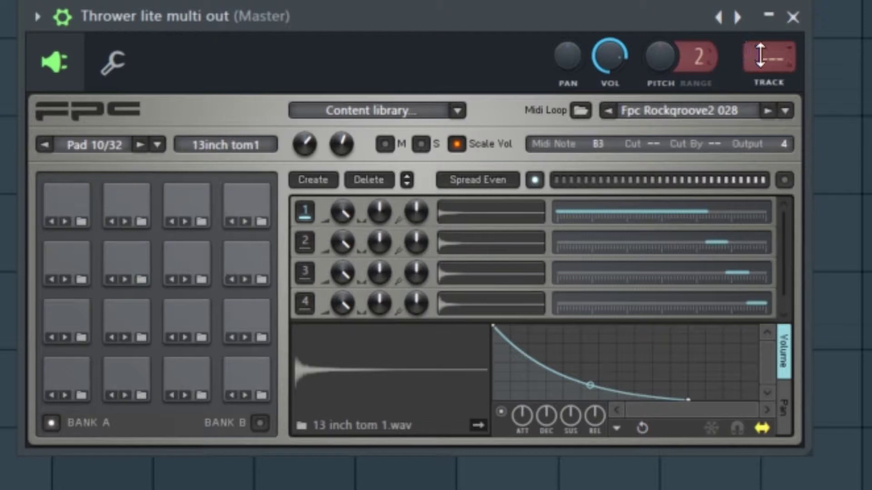
Step: Assign the Thrower lite multi out channel to mixer track 1 and go through inserts 2 to 5 in the mixer
scroll(760, 54, up, 1)
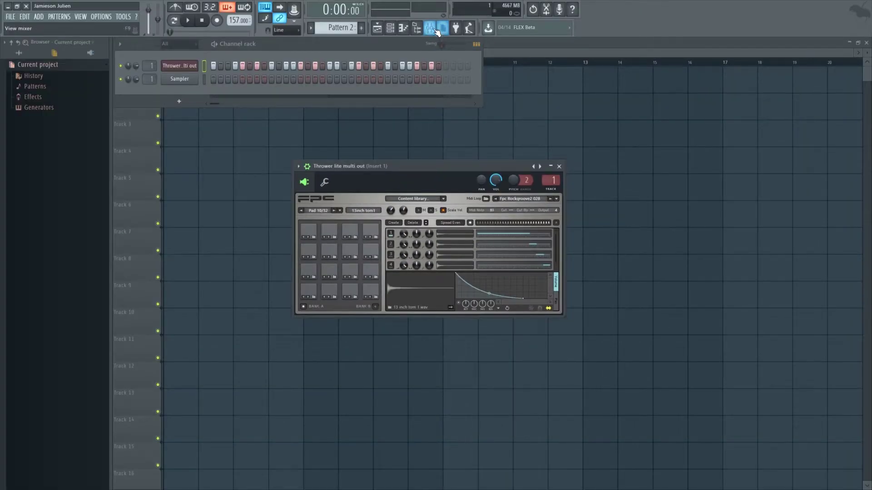
click(437, 32)
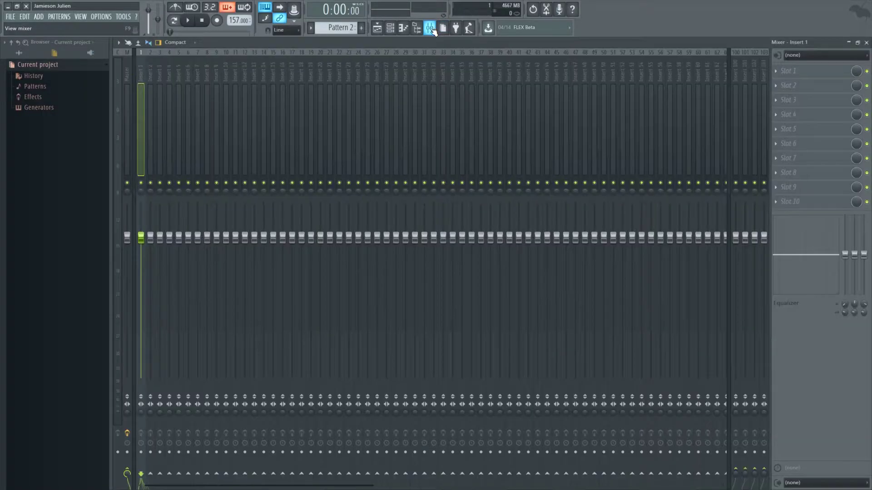
click(148, 75)
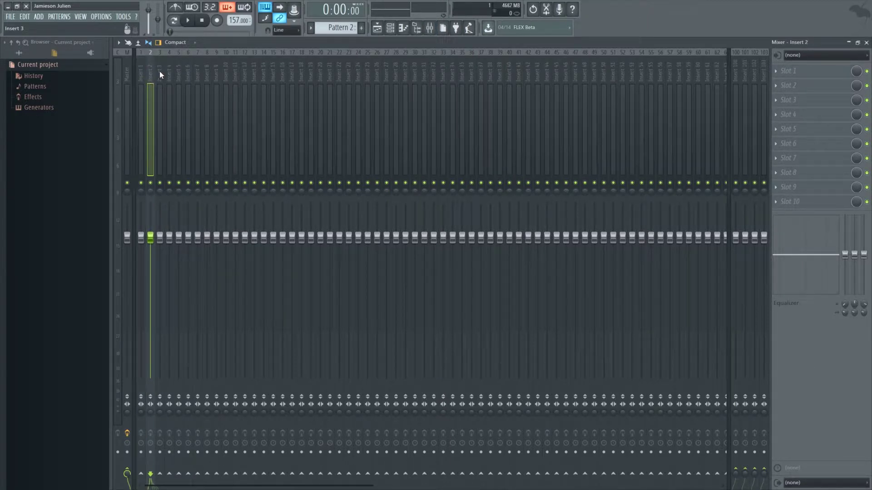
click(159, 72)
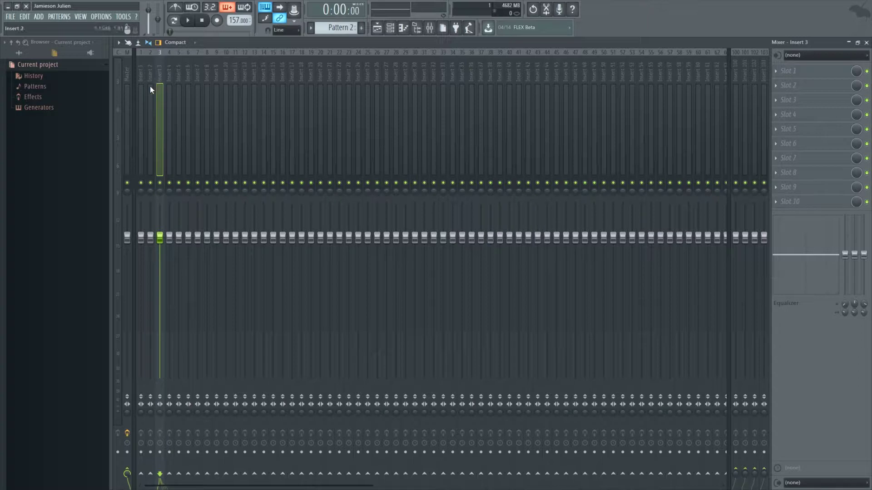
click(170, 74)
click(177, 75)
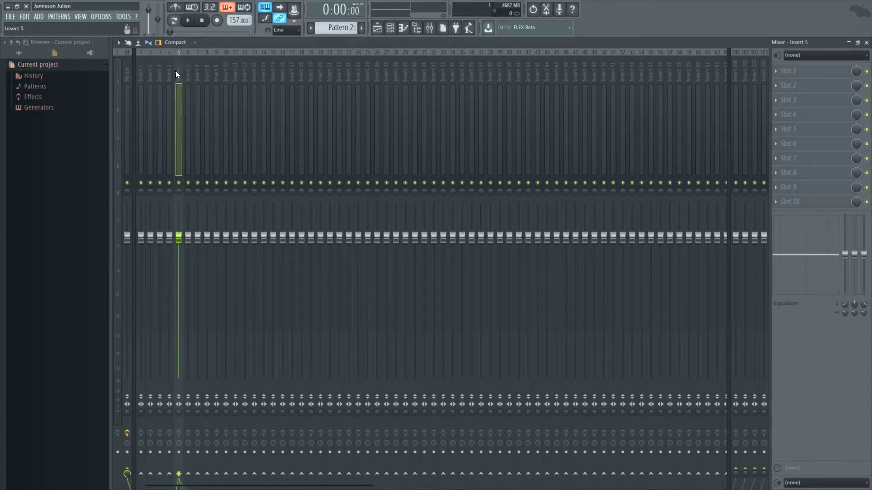
Step: Name mixer inserts 1 to 7 Kick, Snare, Hats, Cymb, Toms, Drum Room and Drum OH
double_click(141, 72)
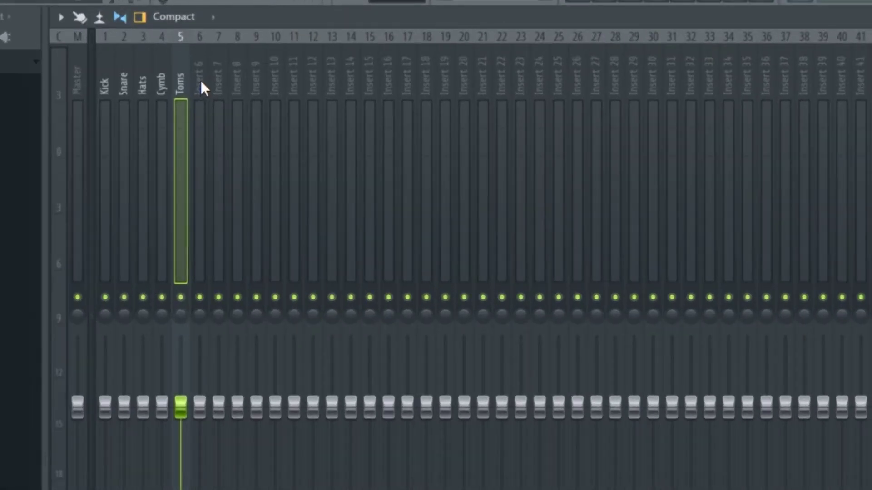
double_click(203, 77)
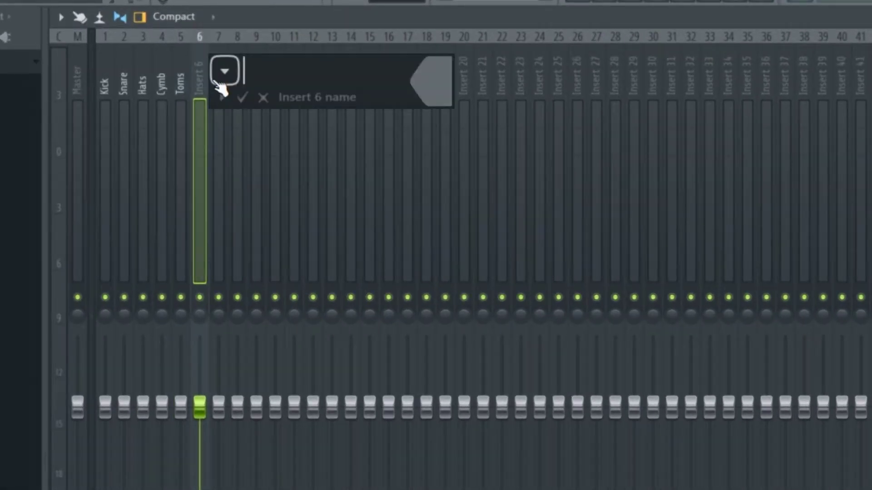
text(Drum)
key(Return)
double_click(217, 86)
text(Drum OH)
key(Return)
Step: Name mixer insert 8 Drum Bus
double_click(242, 79)
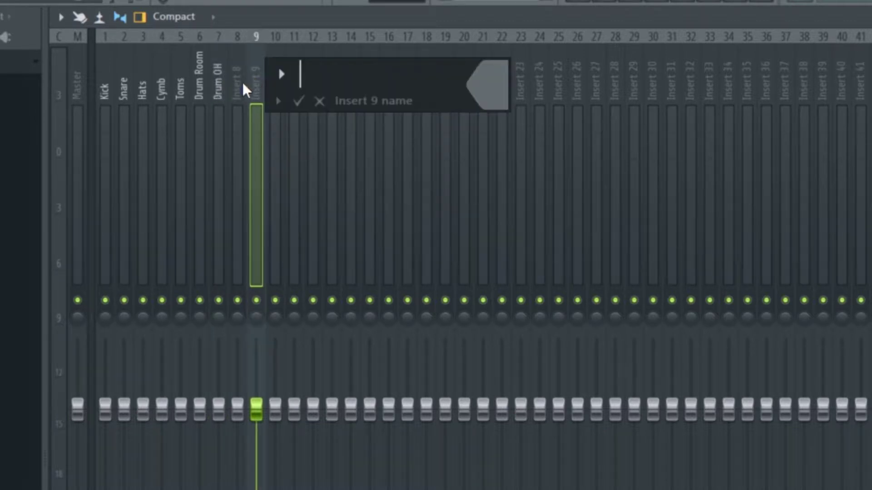
text(Drum Bis)
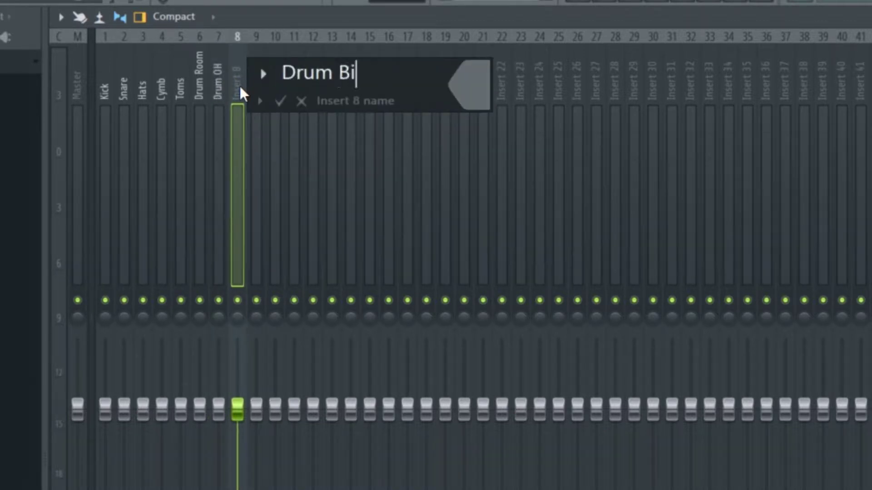
key(BackSpace)
key(BackSpace)
text(us)
key(Return)
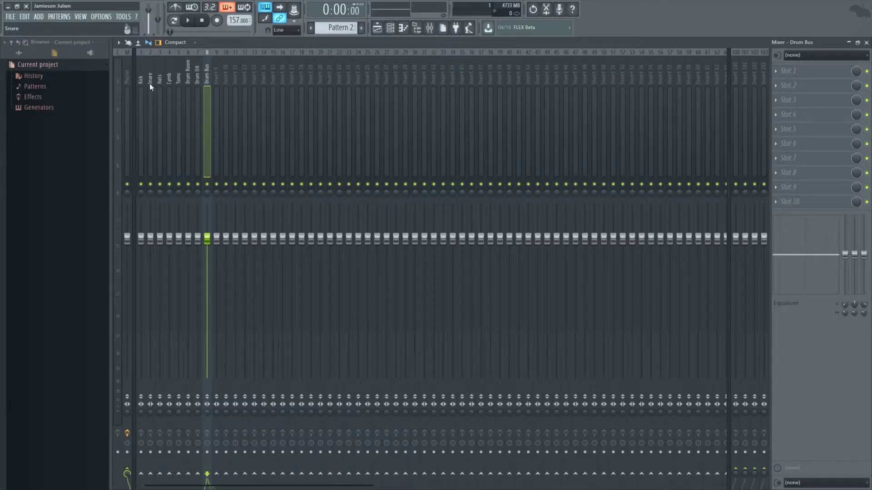
Step: Group the eight mixer tracks from Kick to Drum Bus and colour them all dark red
mouse_move(139, 75)
mouse_down()
mouse_move(220, 77)
mouse_move(143, 77)
mouse_up()
click(201, 74)
right_click(141, 76)
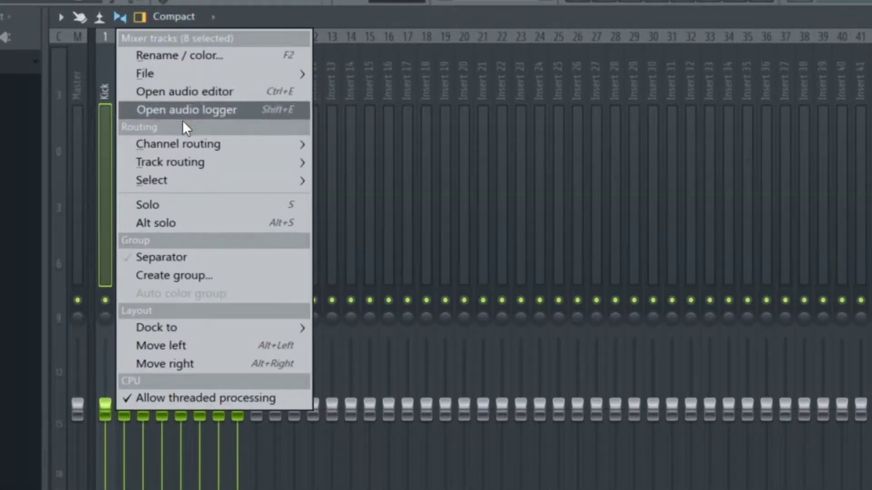
click(168, 275)
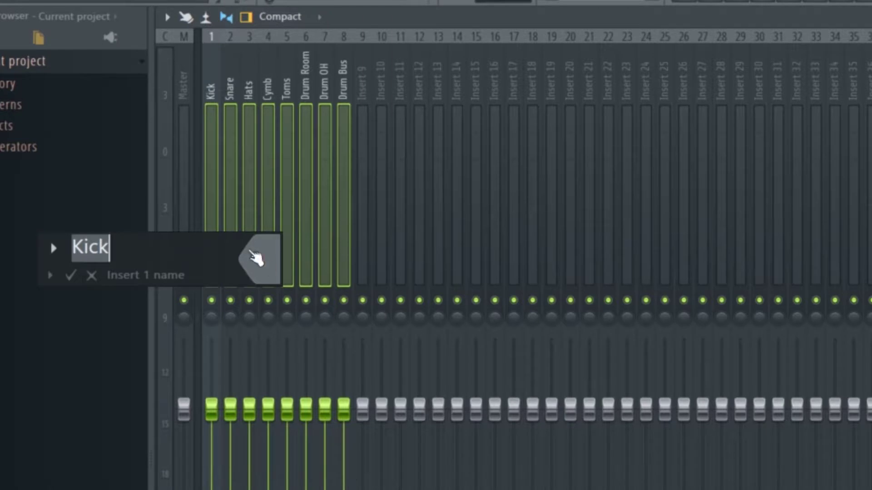
click(253, 251)
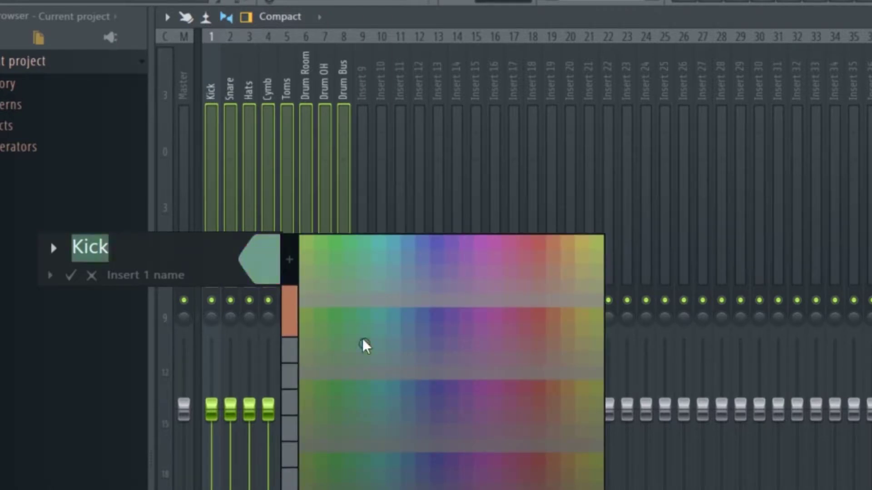
click(540, 366)
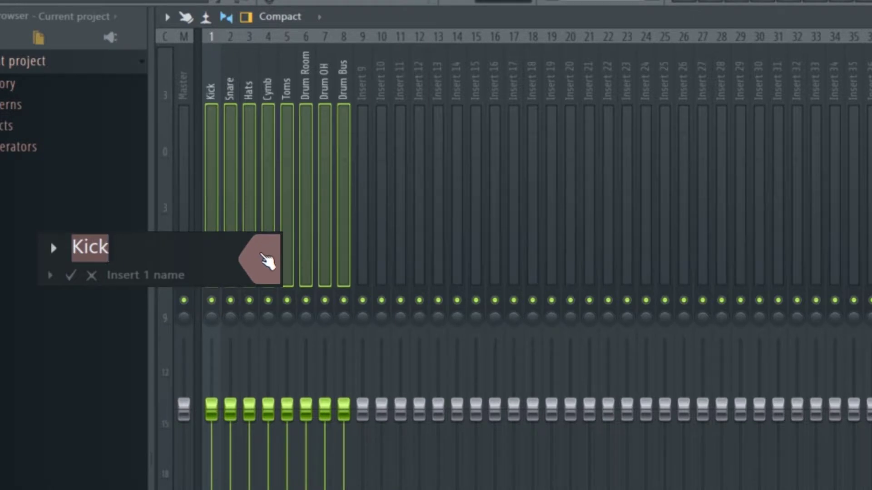
key(Return)
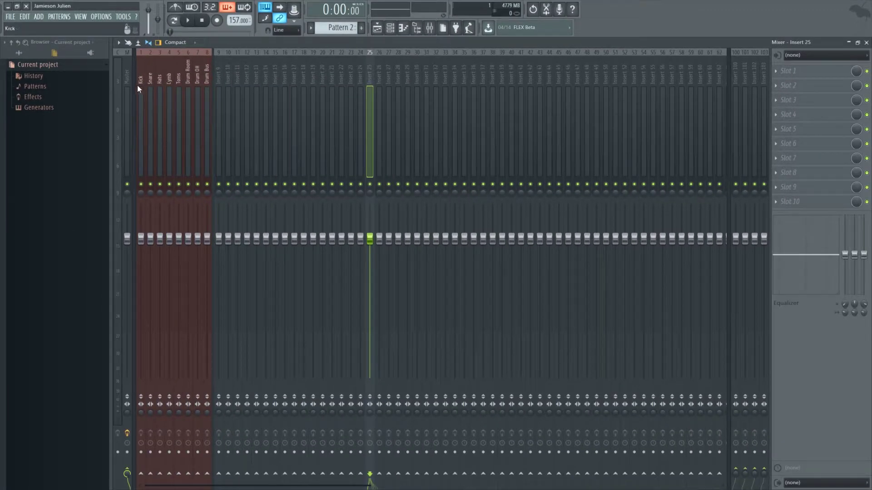
Step: Remove the direct sends to the Master from the Kick, Snare, Hats, Cymb and Toms tracks
click(140, 82)
click(151, 80)
click(160, 82)
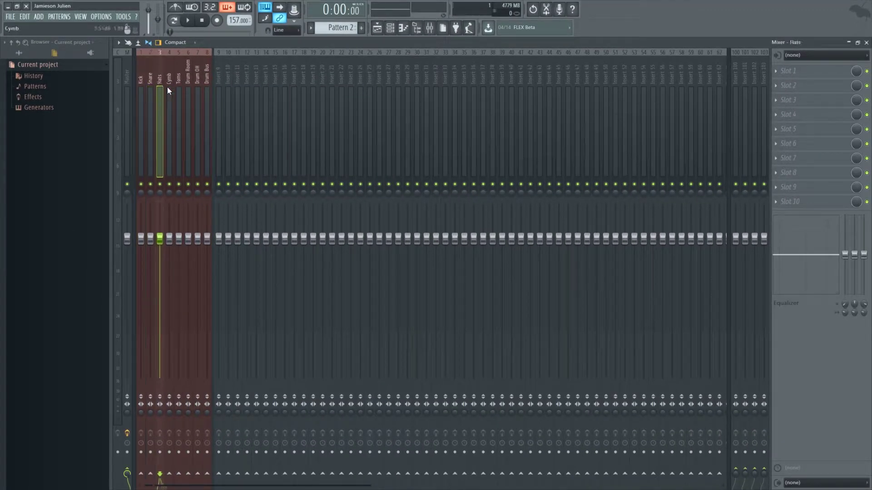
click(170, 81)
click(176, 79)
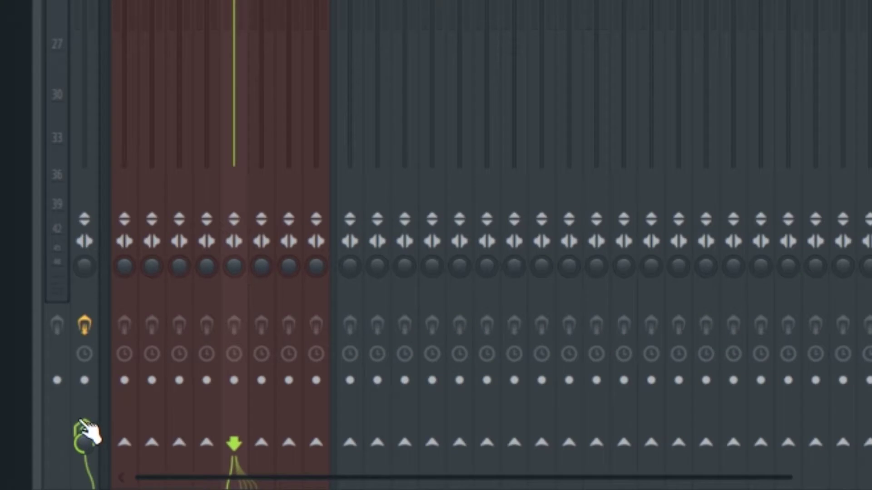
key(Left)
key(Left)
key(Left)
key(Left)
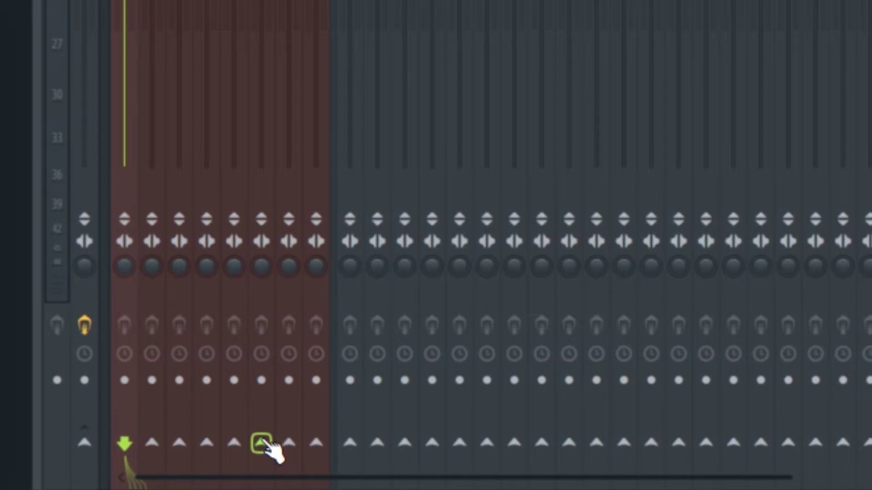
Step: Send the Kick track to Drum Room and the Snare, Hats, Cymb and Toms tracks to Drum OH
key(Right)
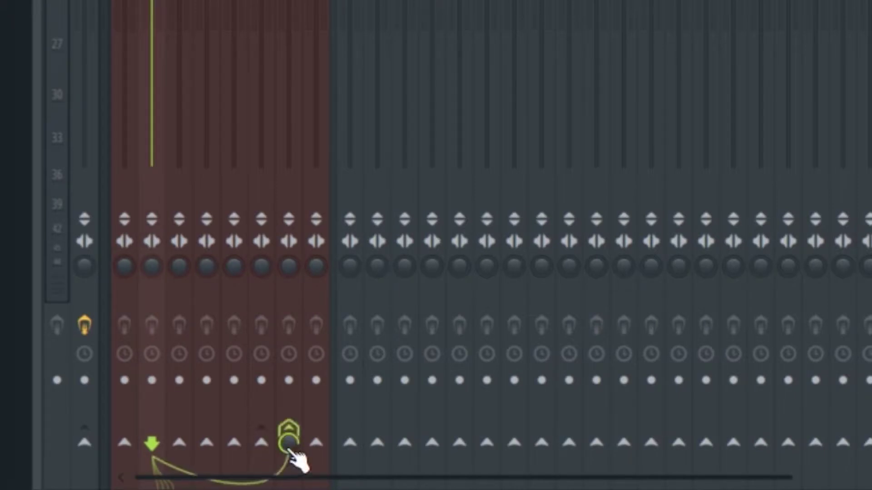
key(Right)
key(Right)
key(Right)
key(Right)
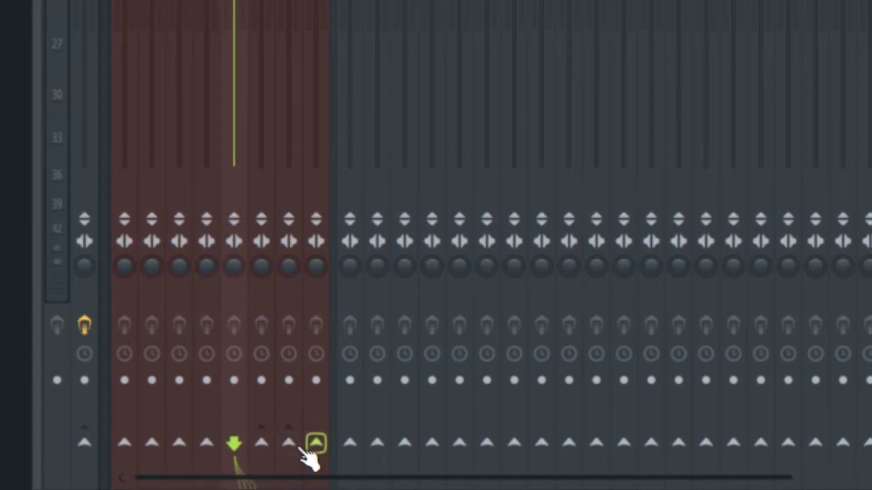
Step: Route the Drum Room and Drum OH tracks to Drum Bus instead of the Master
click(85, 439)
click(314, 450)
key(Right)
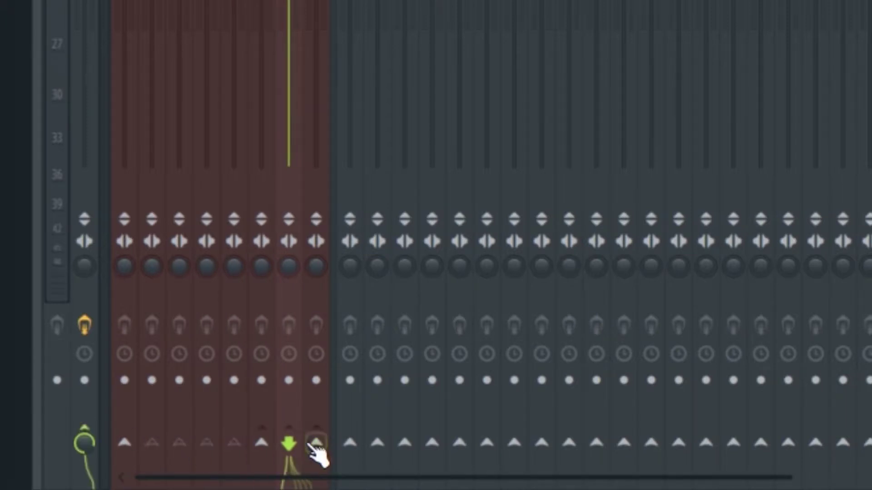
click(317, 445)
click(84, 439)
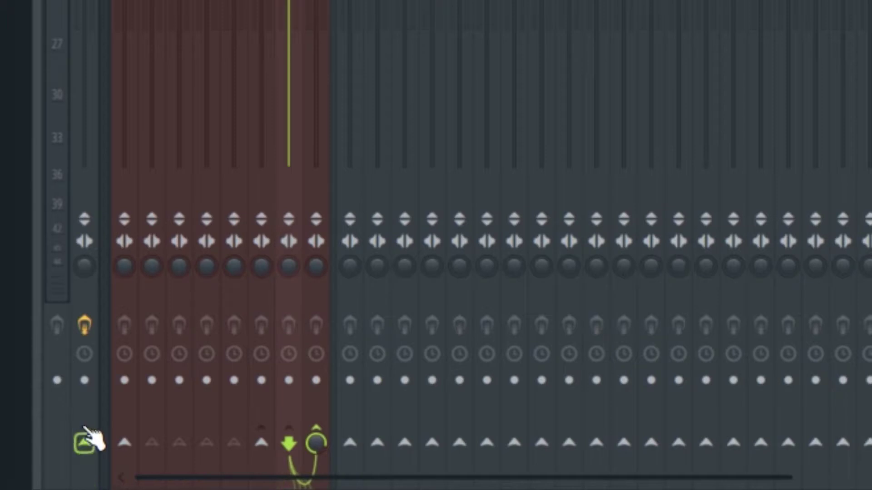
Step: Review the existing routing and add sends to Drum Bus from the Toms, Cymb, Hats, Snare and Kick tracks
key(Left)
key(Left)
key(Left)
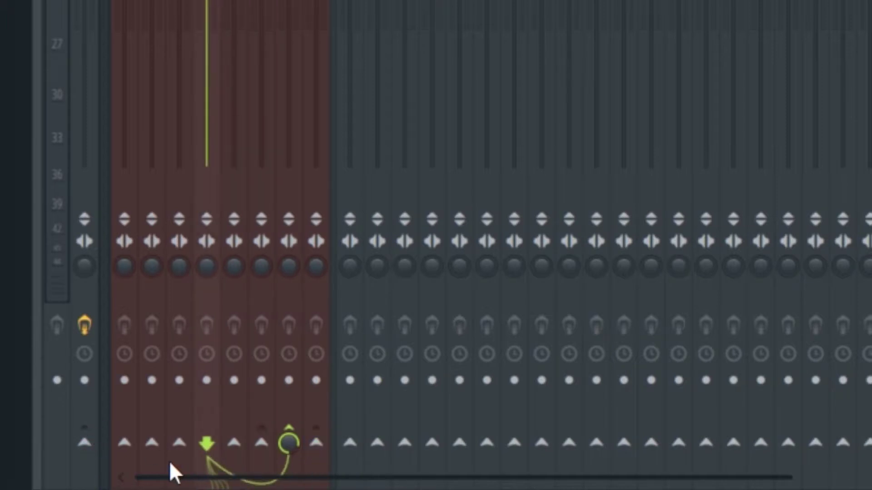
key(Right)
key(Right)
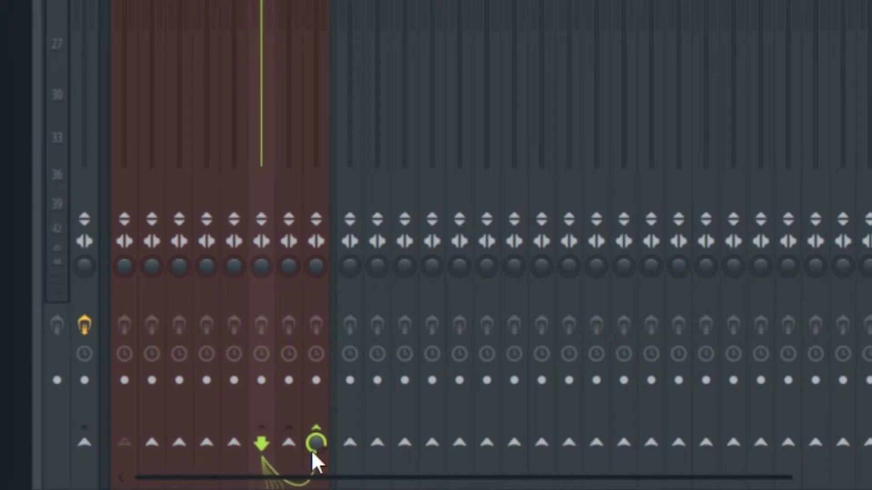
key(Left)
key(Left)
key(Left)
key(Left)
click(316, 442)
key(Left)
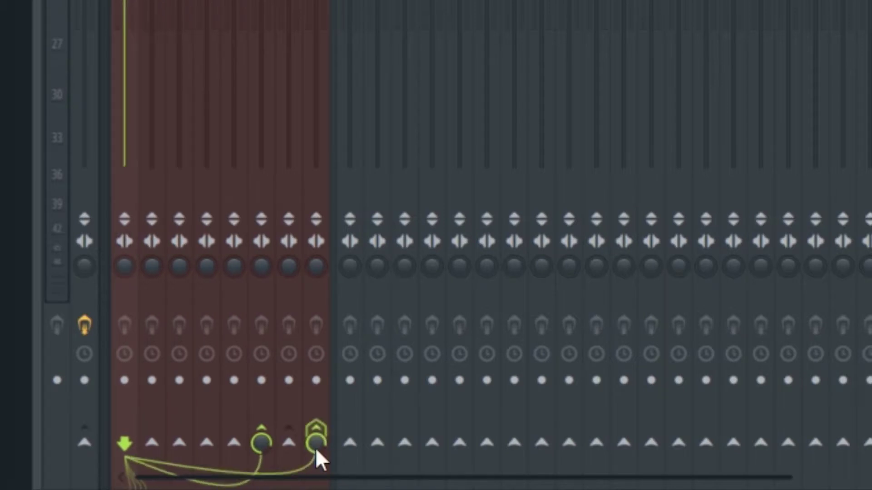
Step: Add the missing sends so that every track from Kick to Toms feeds both Drum Room and Drum OH
key(Right)
click(267, 444)
key(Right)
key(Right)
key(Right)
key(Left)
key(Left)
key(Left)
key(Left)
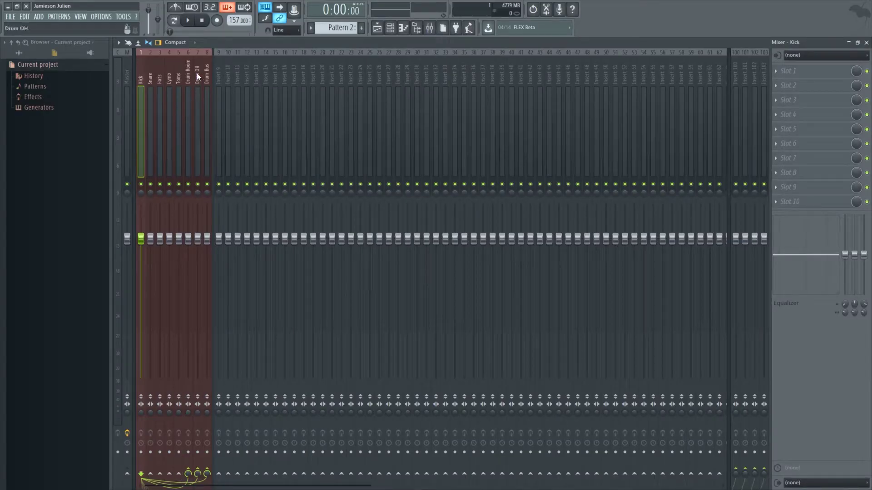
Step: Turn the Drum Room and Drum OH send levels all the way down on the Kick, Snare, Hats, Cymb and Toms tracks
click(188, 474)
click(198, 472)
key(Right)
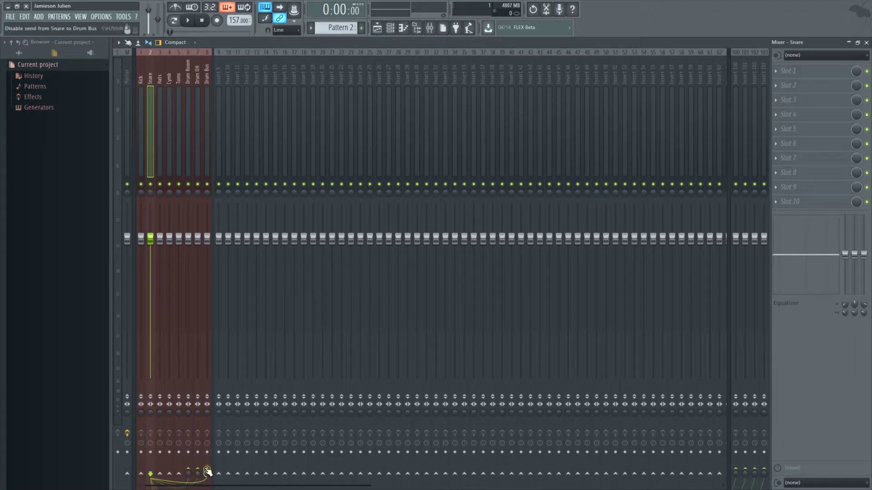
key(Right)
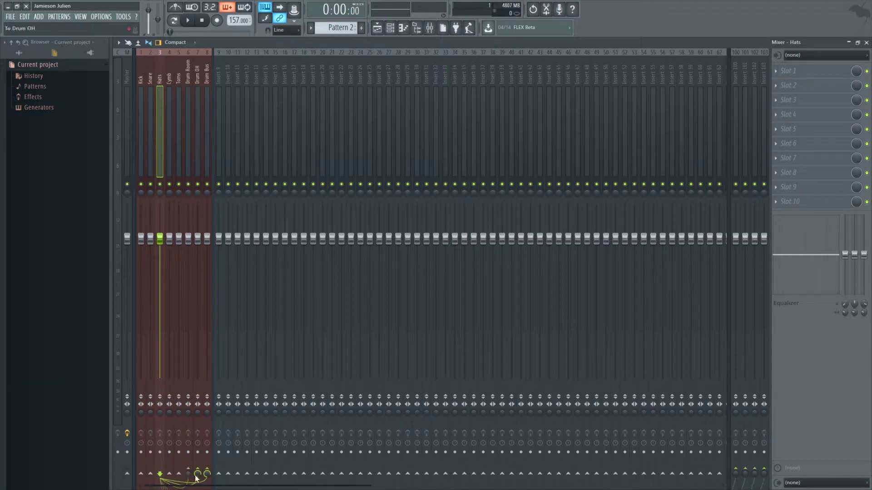
key(Right)
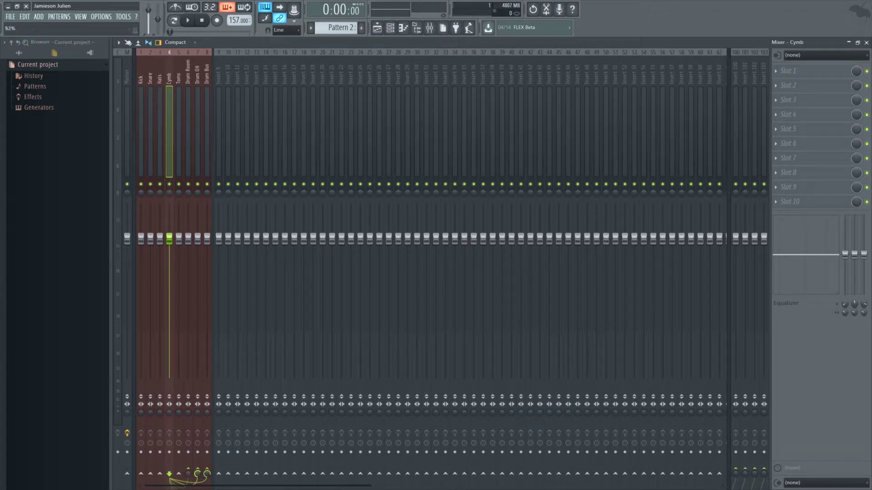
key(Right)
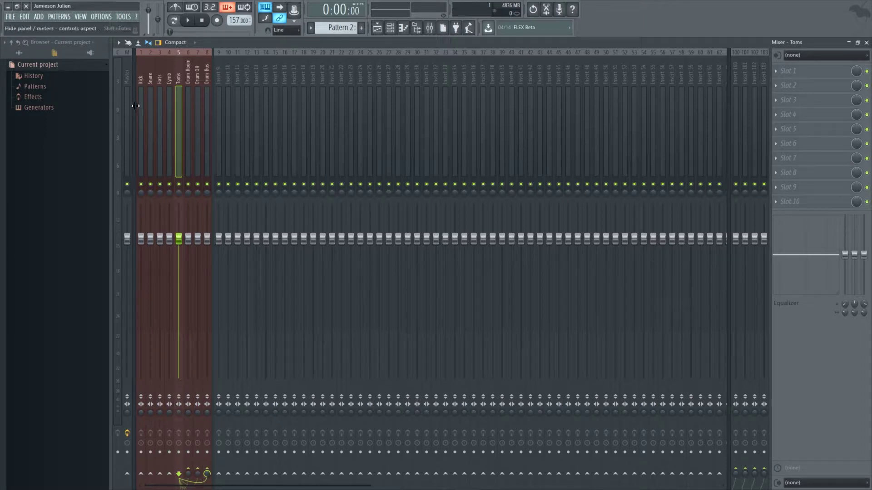
click(140, 80)
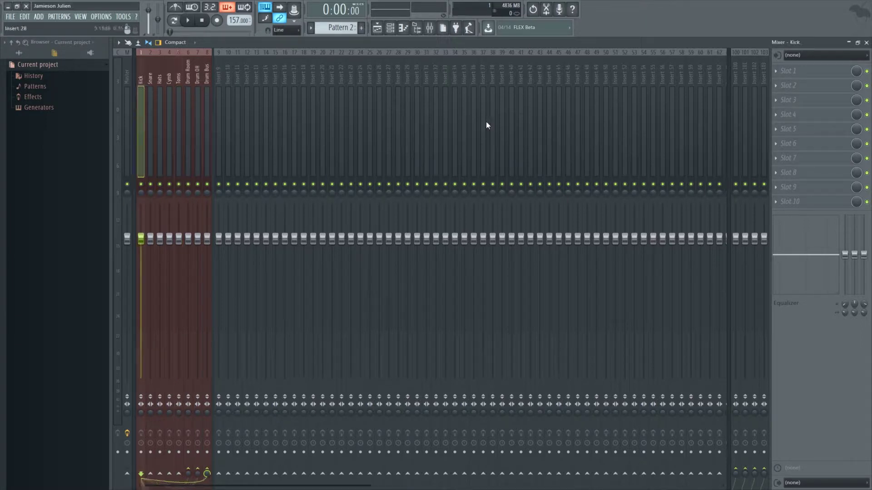
Step: Add Fruity Send to the first effect slot of the Kick track and set its destination to Drum Room
click(778, 69)
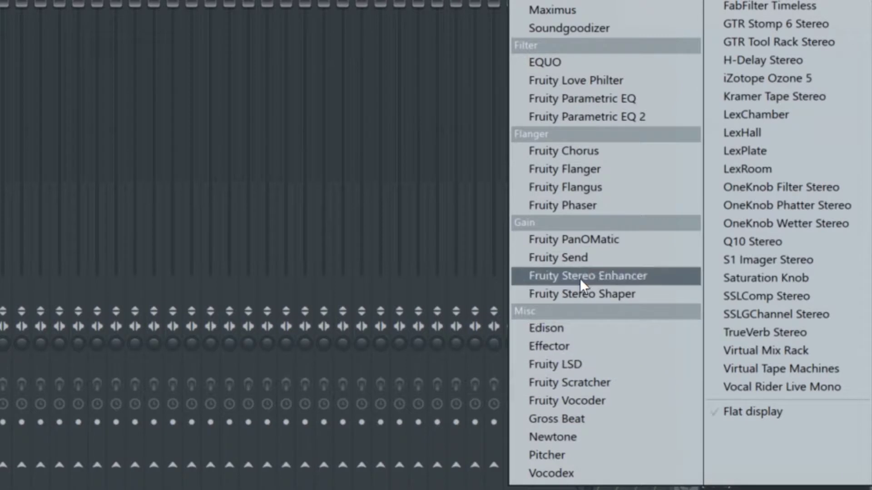
click(579, 259)
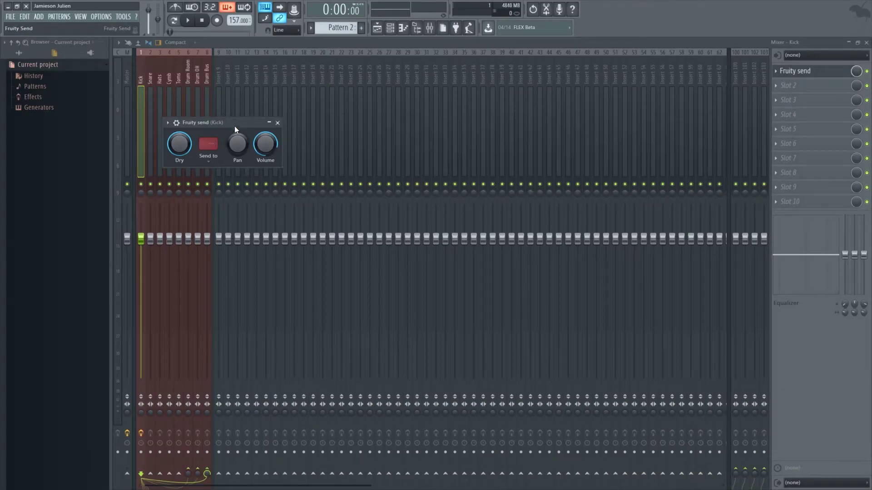
drag(233, 120, 320, 94)
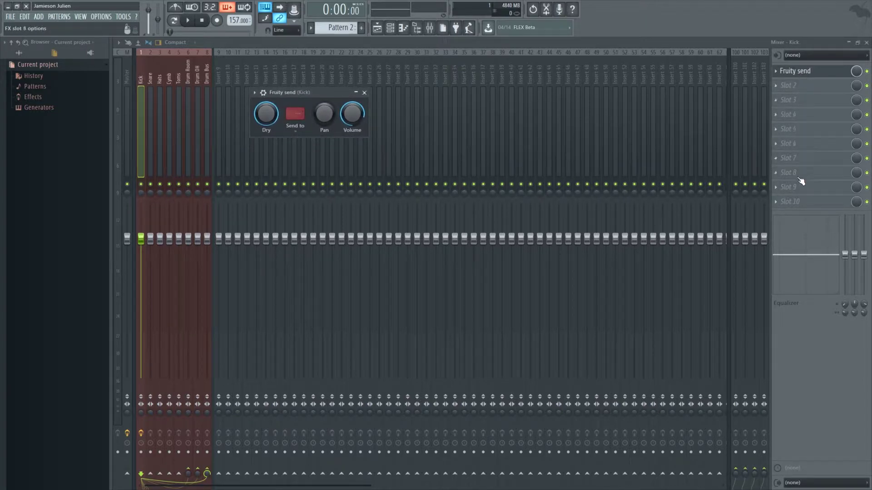
click(188, 61)
click(194, 70)
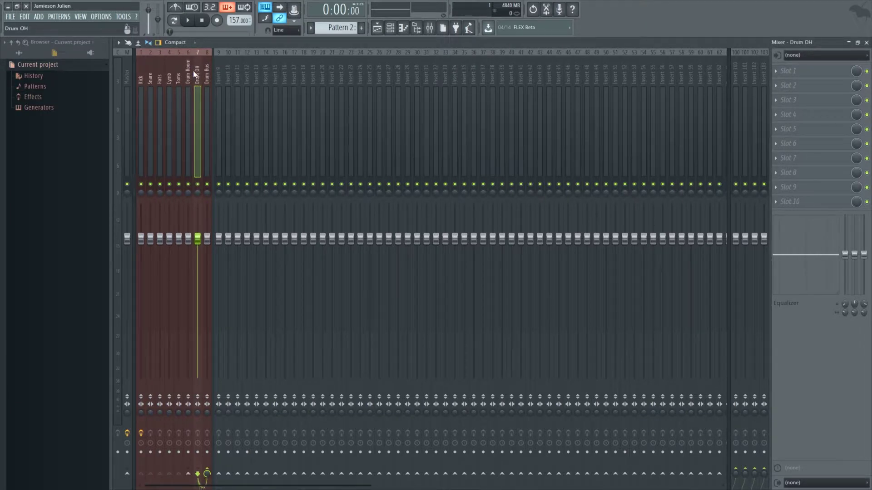
click(140, 77)
click(297, 112)
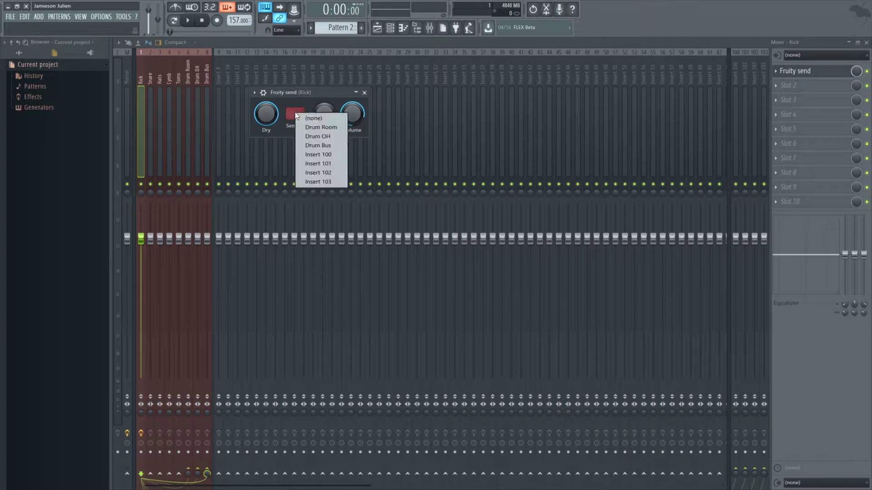
click(323, 129)
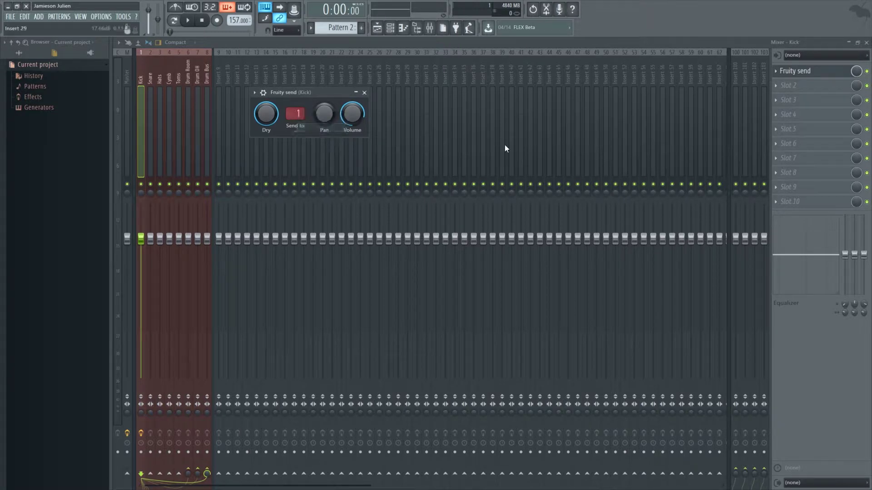
Step: Copy the Kick track's Fruity Send with its settings to the Snare, Hats, Cymb and Toms tracks
click(776, 71)
drag(780, 121, 151, 66)
click(772, 71)
drag(781, 111, 160, 77)
click(776, 71)
drag(782, 110, 169, 77)
click(776, 71)
drag(769, 118, 177, 80)
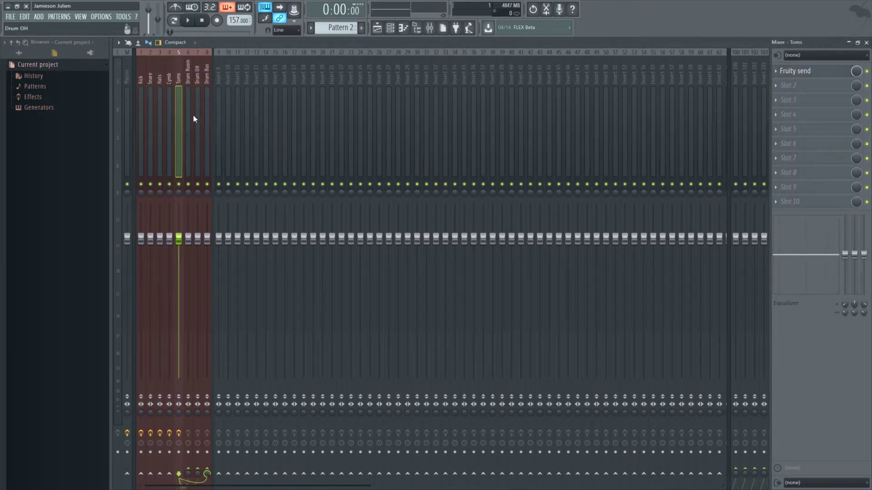
Step: Solo the Drum Room track with its routed tracks and play the pattern briefly to check the incoming signal
right_click(191, 186)
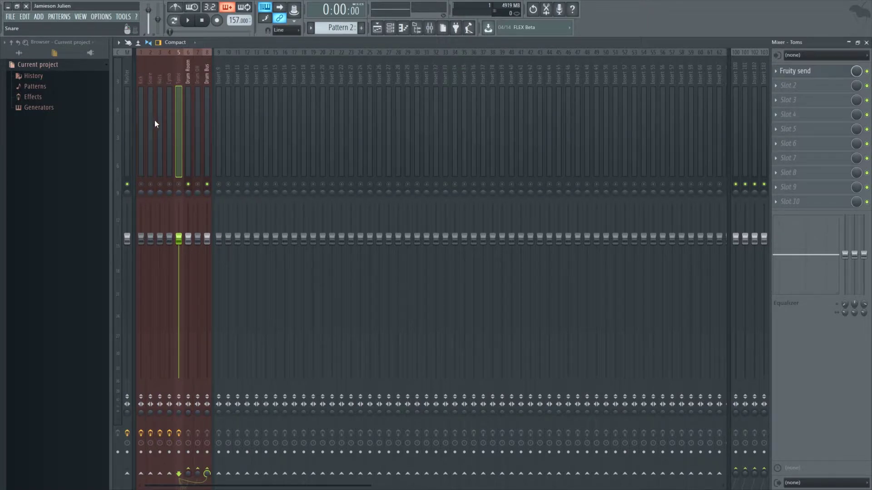
key(space)
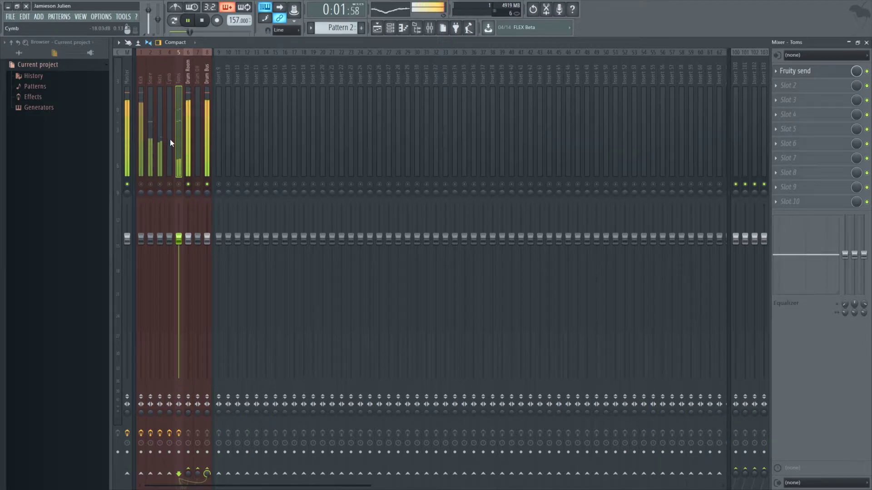
key(space)
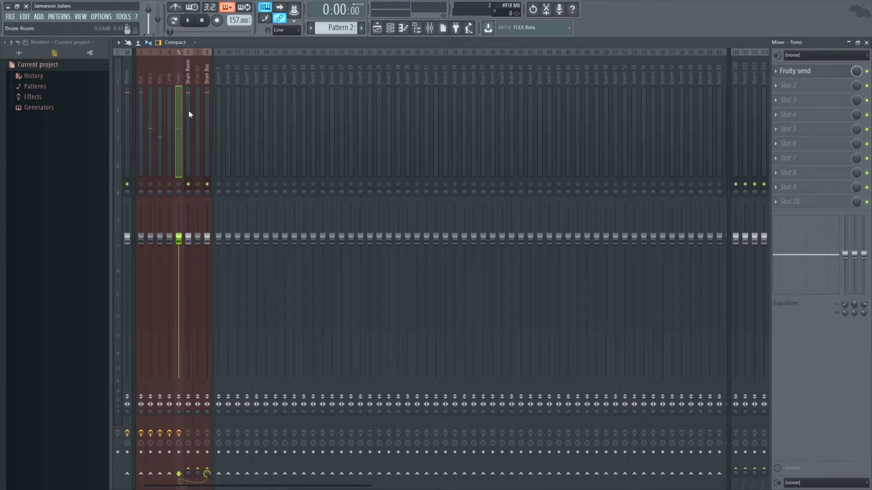
Step: Load SSLComp Stereo into the first effect slot of the Drum Room track and move its window clear of the drum tracks
click(187, 73)
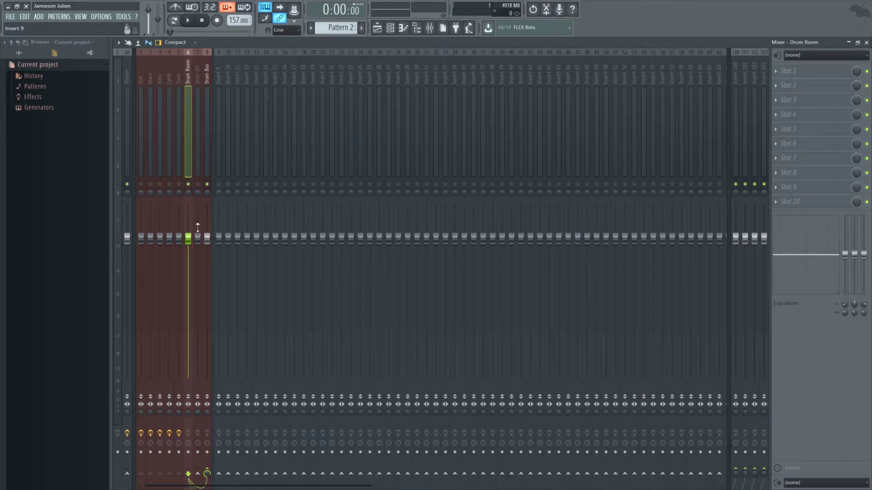
click(782, 75)
click(823, 391)
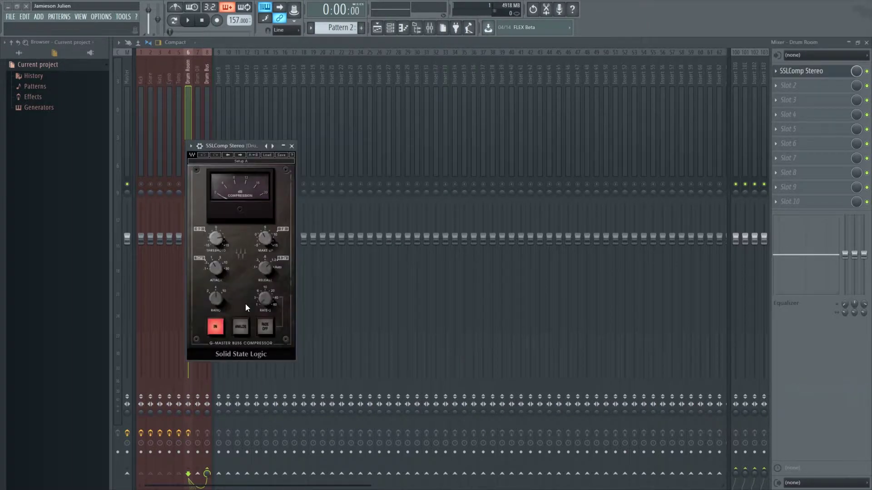
drag(239, 147, 338, 163)
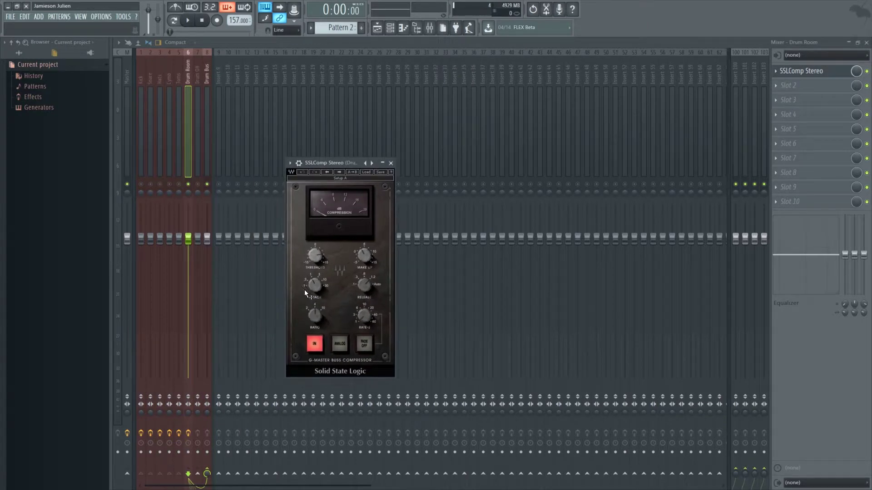
Step: Set the compressor's attack to 0.1 ms, adjust its release, threshold and ratio, and audition the compression
drag(313, 290, 313, 295)
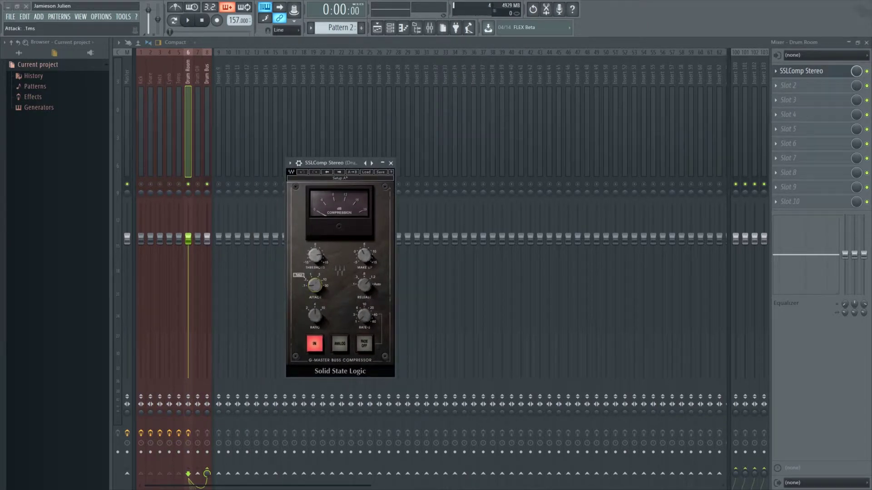
drag(363, 286, 363, 281)
mouse_move(315, 255)
mouse_down()
mouse_move(316, 264)
mouse_move(312, 254)
mouse_up()
drag(316, 323, 316, 322)
click(188, 21)
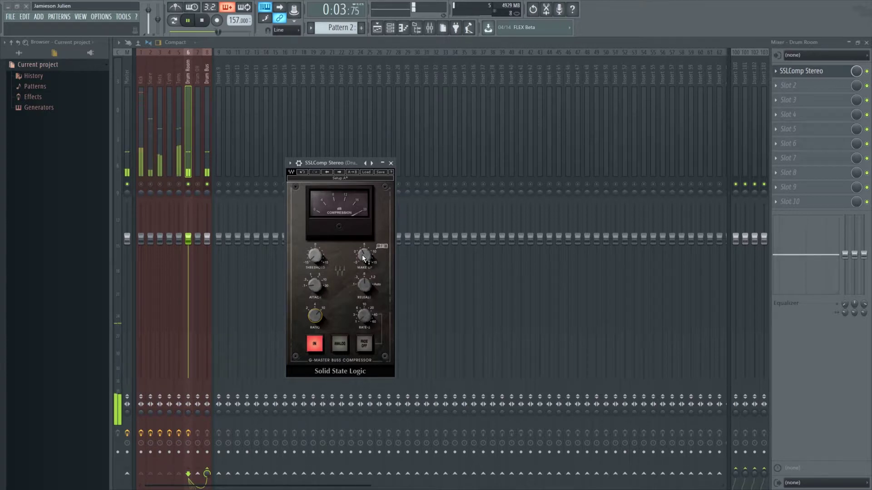
key(space)
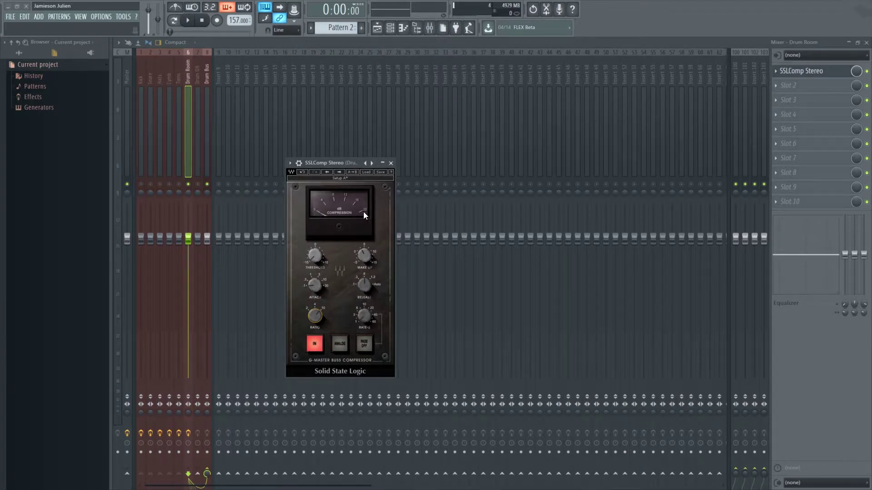
Step: Raise the compressor's makeup gain to 15 dB and set its threshold to -6 dB during playback, then close the plugin
mouse_move(362, 255)
mouse_move(364, 256)
mouse_down()
mouse_move(364, 247)
mouse_move(366, 263)
mouse_up()
click(187, 20)
drag(372, 263, 372, 241)
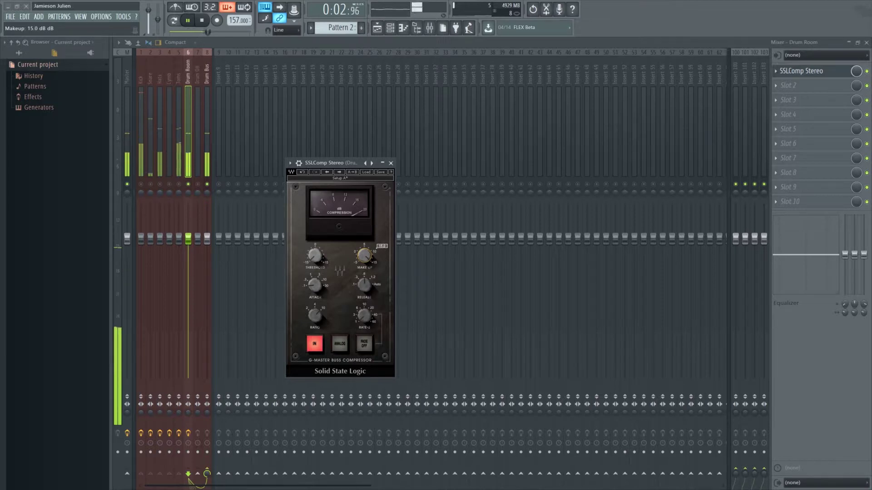
mouse_move(315, 255)
mouse_down()
mouse_move(314, 272)
mouse_move(312, 248)
mouse_move(313, 255)
mouse_up()
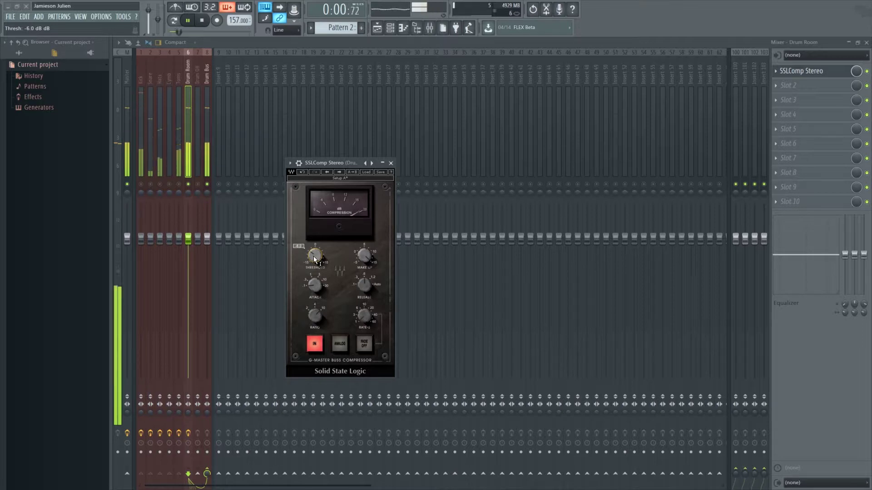
click(391, 163)
key(space)
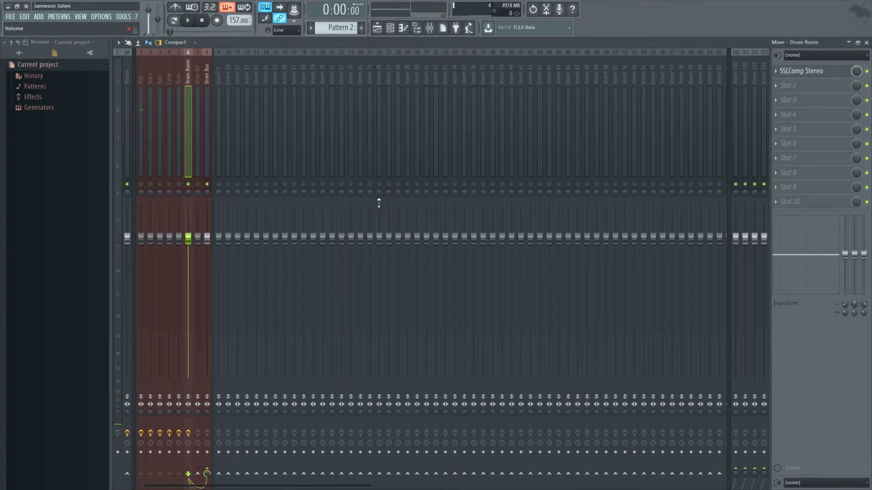
Step: Add TrueVerb Stereo to the second effect slot of the Drum Room track and load its Drum room factory preset
click(778, 88)
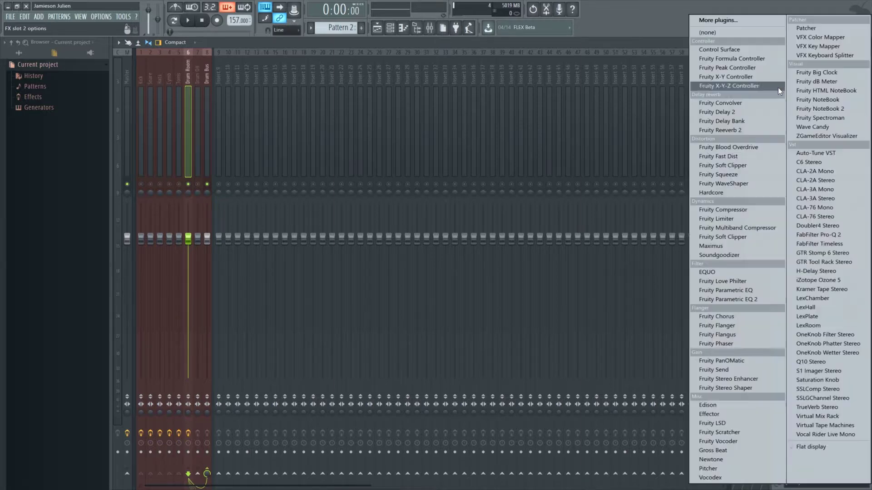
click(817, 407)
drag(300, 158, 312, 151)
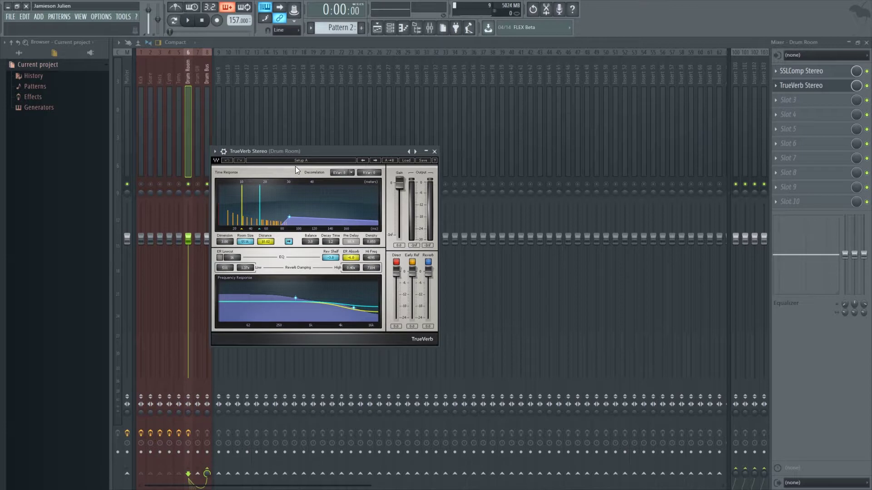
click(399, 160)
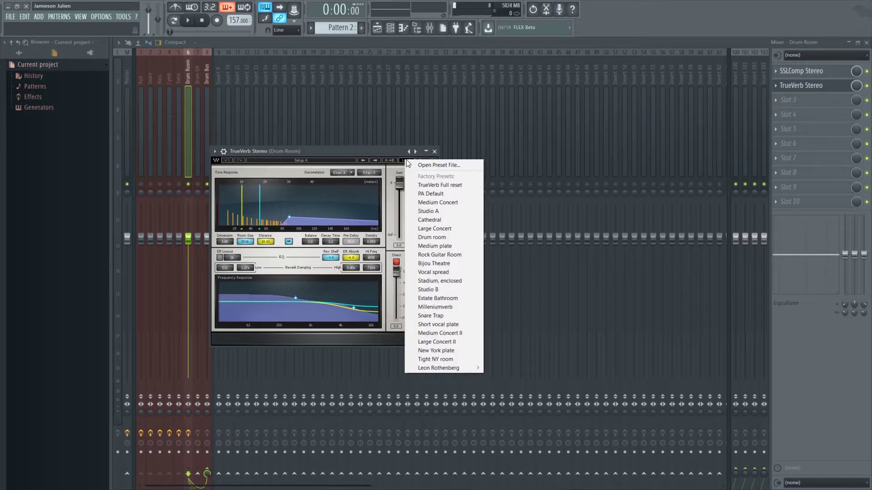
click(430, 236)
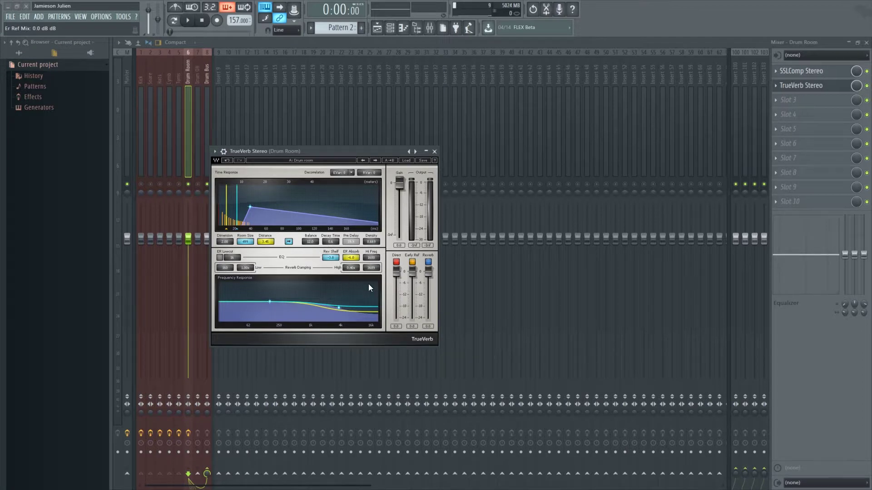
Step: Switch off TrueVerb's direct signal, lower its Direct mix to -24 dB and audition the reverb
click(395, 262)
drag(396, 271, 396, 318)
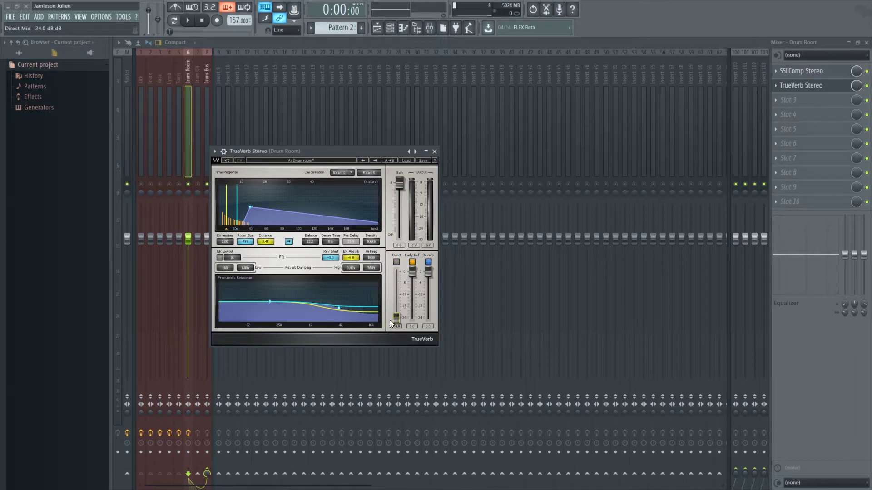
click(396, 263)
mouse_move(397, 319)
mouse_down()
mouse_move(397, 272)
mouse_move(398, 319)
mouse_up()
click(189, 22)
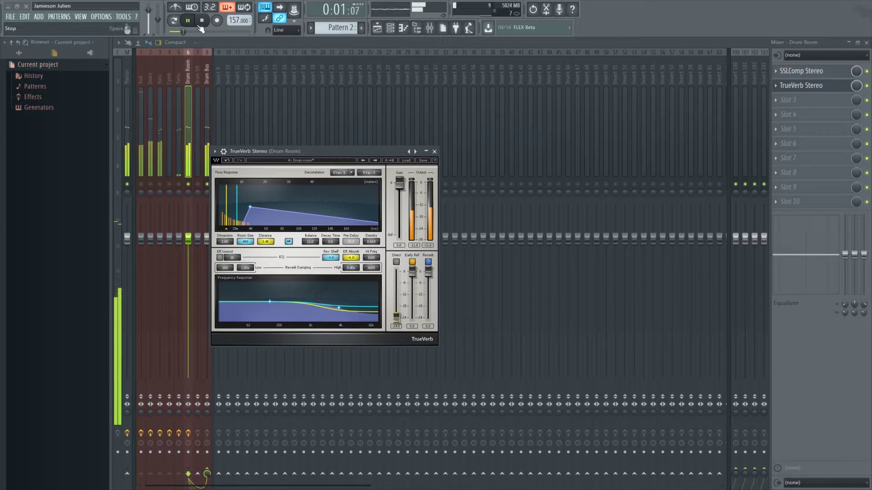
key(space)
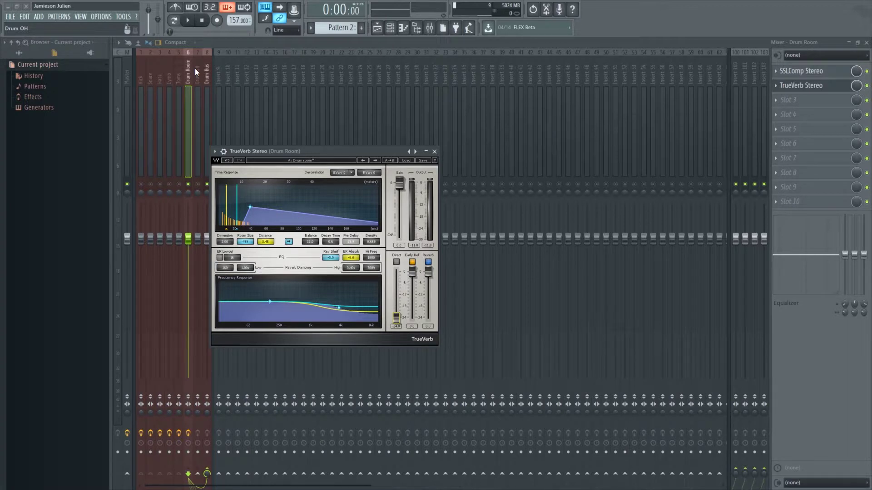
Step: Unsolo Drum Room, pull the Drum OH fader all the way down and lower the Drum Room fader to about half
click(195, 68)
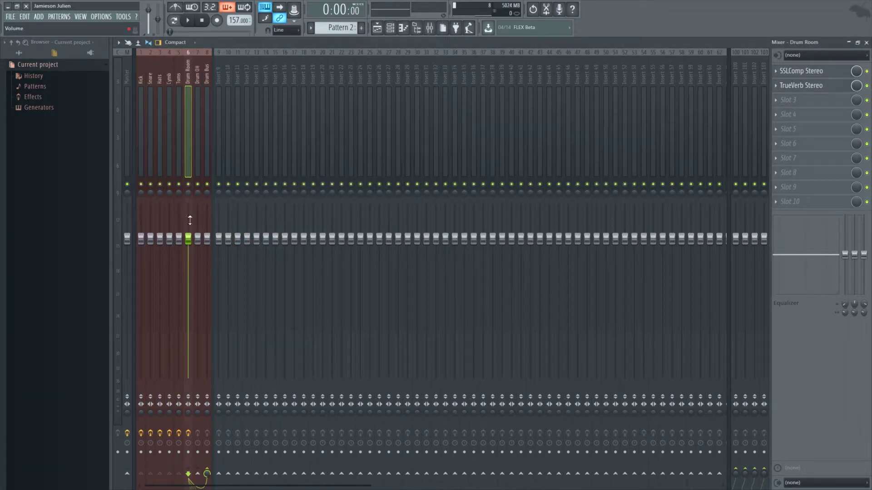
drag(198, 239, 200, 377)
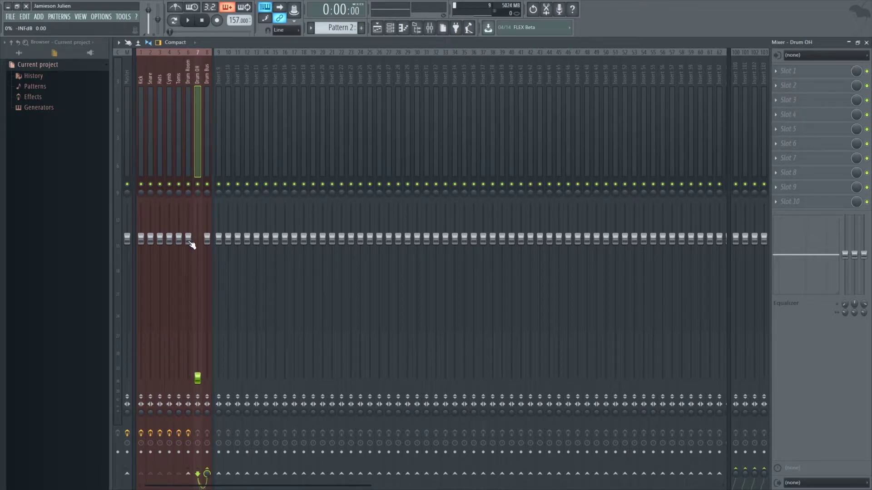
drag(191, 245, 188, 310)
Step: Play the full drum mix while muting and unmuting Drum Room to compare it with and without the room sound
key(space)
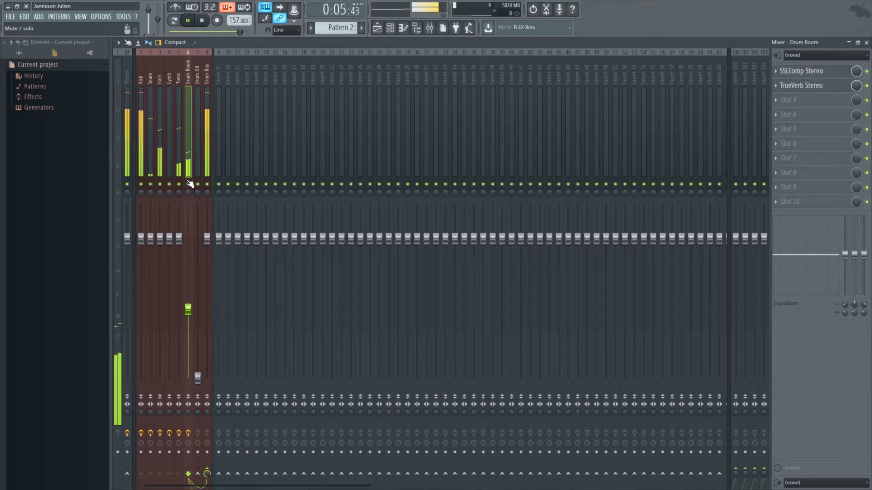
key(space)
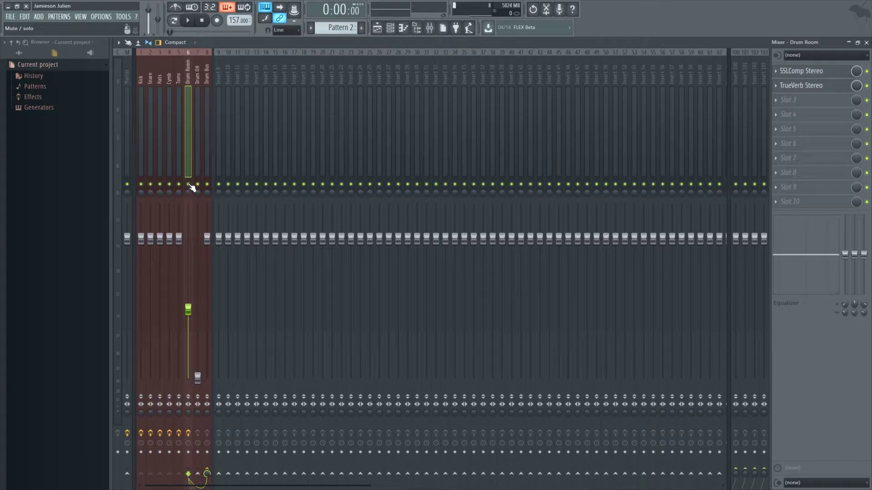
key(space)
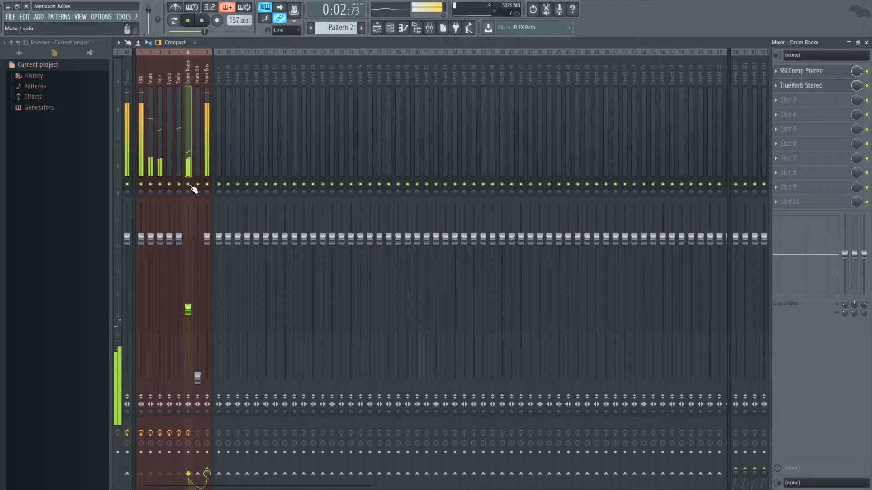
click(188, 184)
click(188, 184)
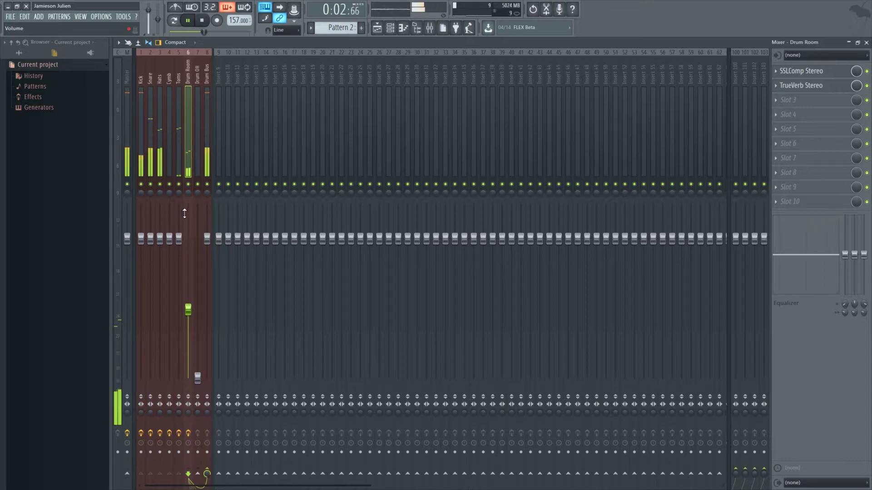
click(188, 184)
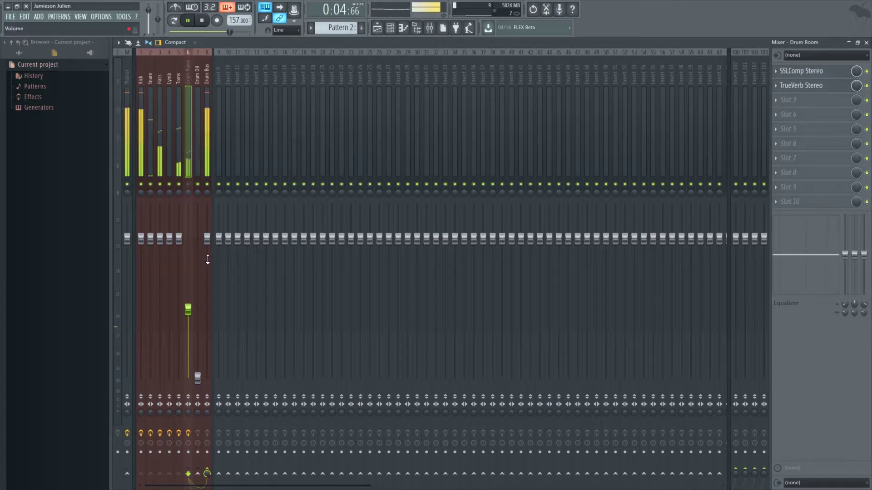
key(space)
click(188, 184)
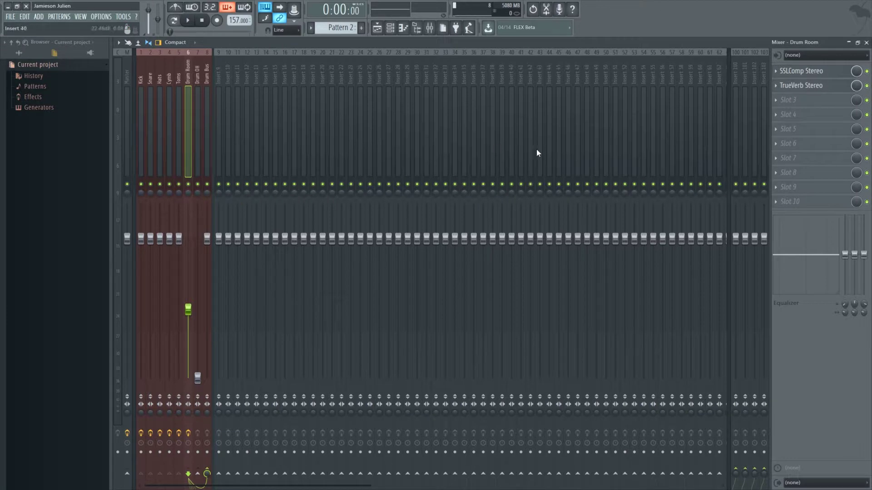
Step: Add FabFilter Pro-Q 2 to Drum Room's third slot and shape a high-shelf boost, a low cut around 60 Hz and a small low-mid boost
click(776, 100)
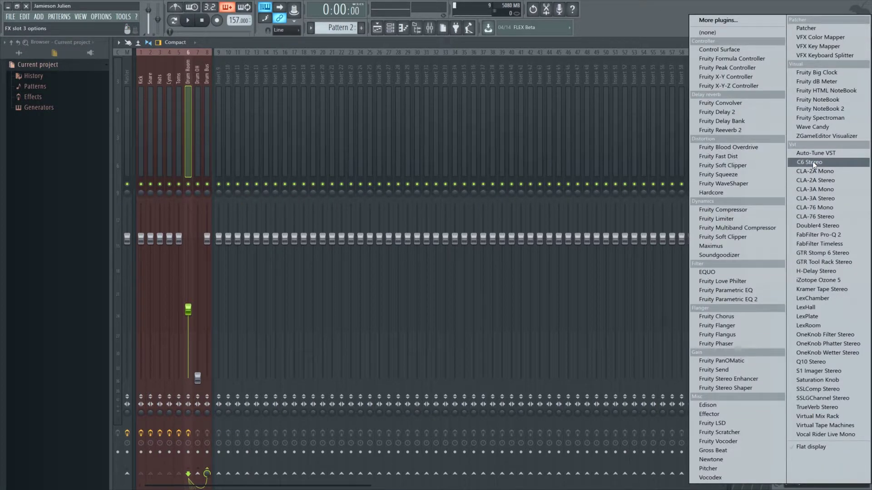
click(831, 231)
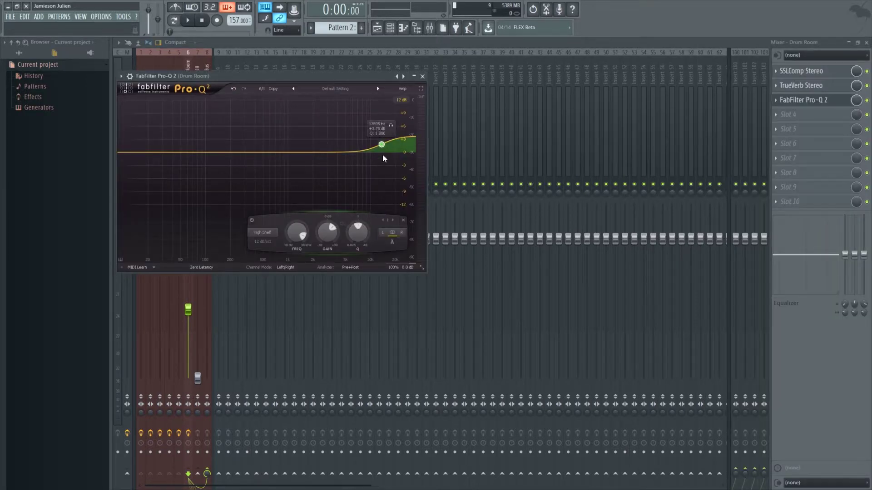
drag(379, 145, 375, 137)
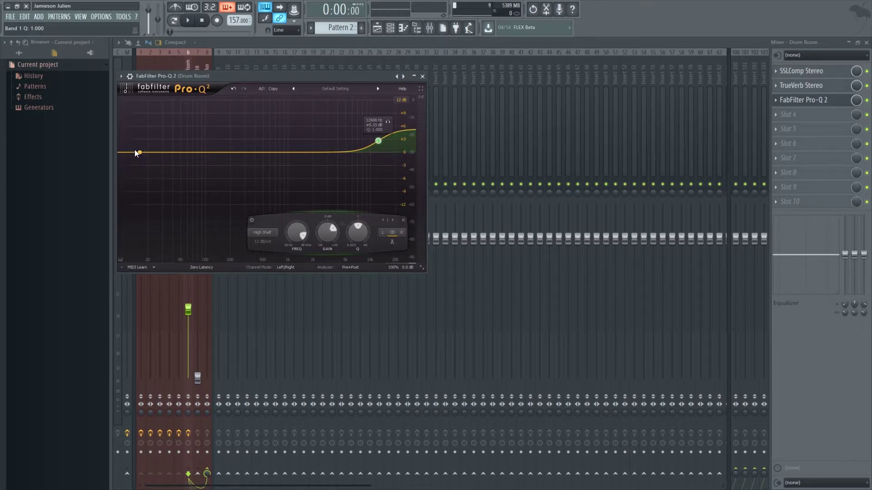
drag(132, 156, 188, 157)
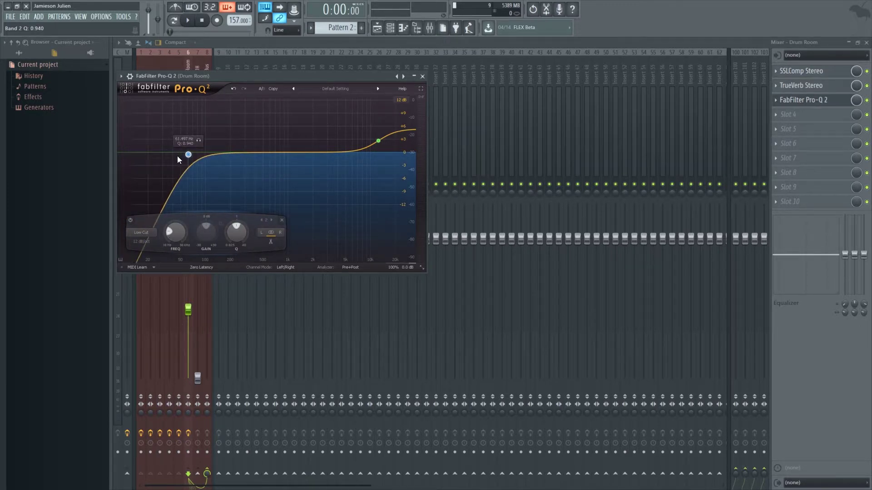
drag(253, 153, 253, 145)
Step: Play the drum mix while trimming the Drum Room EQ's high shelf to about +3 dB and raising the Drum Room fader slightly
key(space)
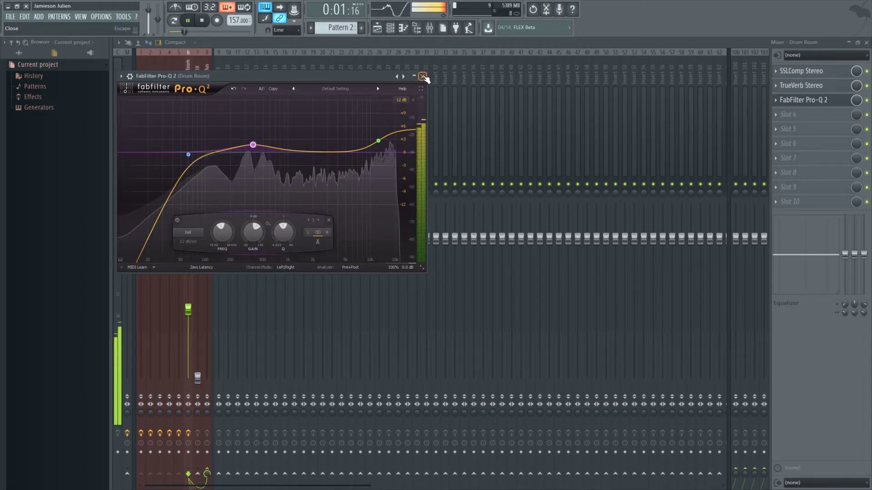
drag(378, 140, 382, 137)
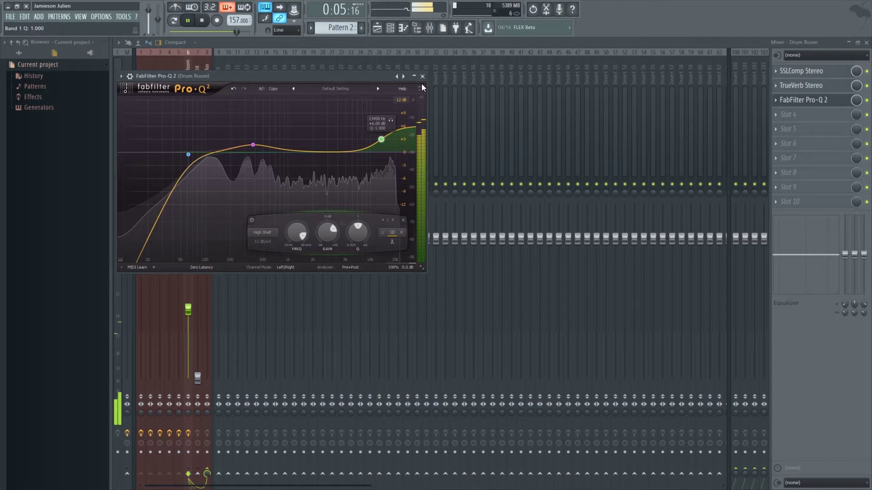
drag(382, 141, 381, 154)
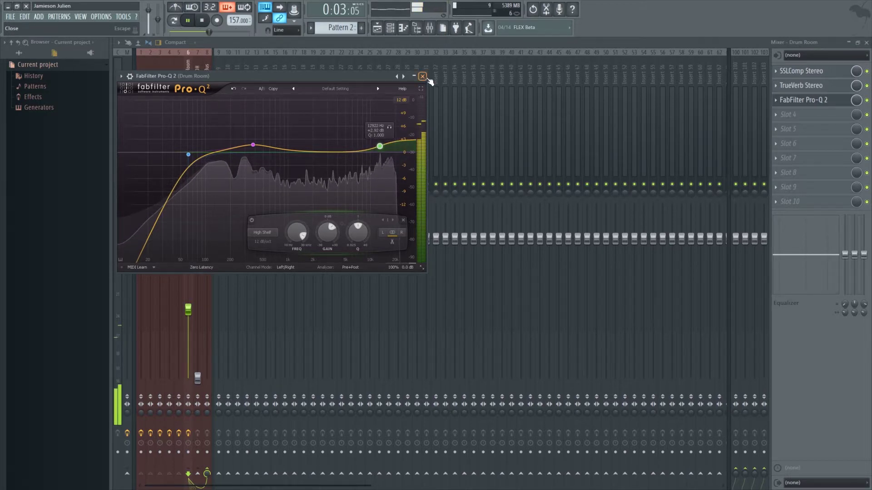
click(424, 77)
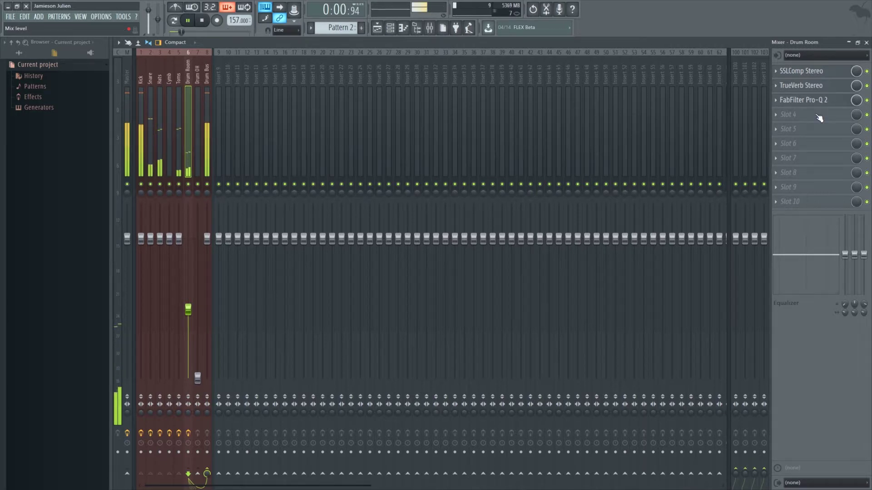
scroll(190, 311, up, 2)
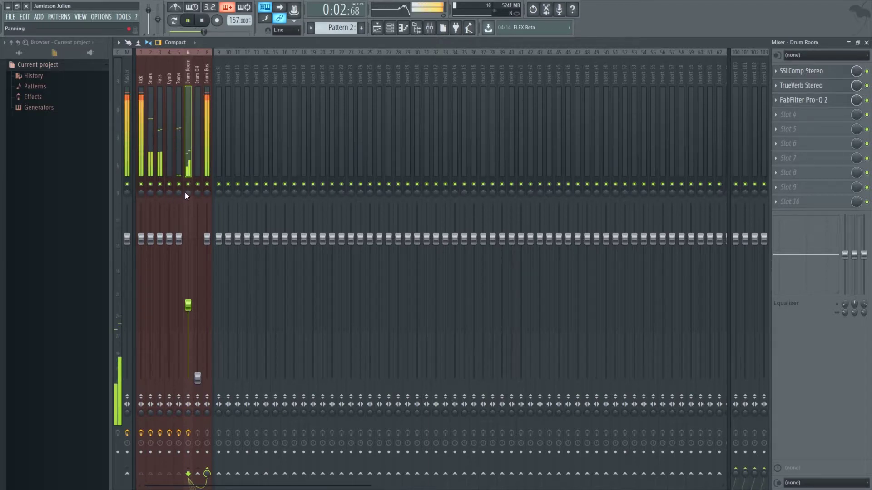
key(space)
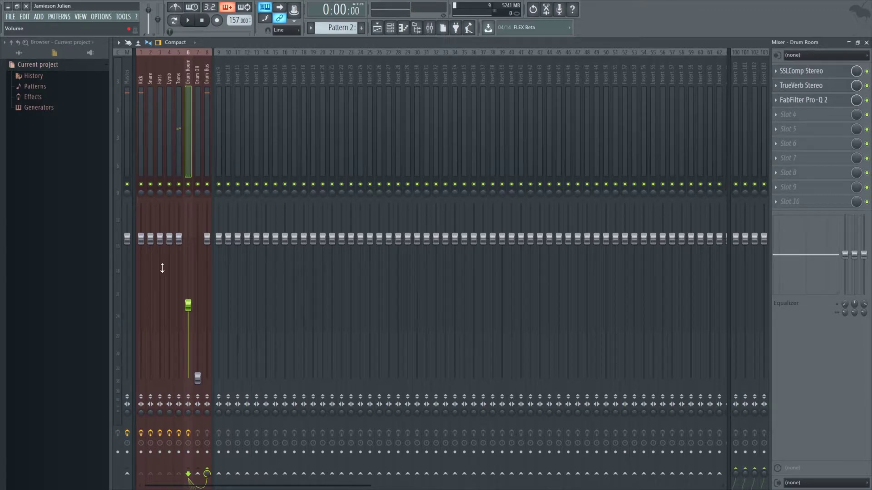
Step: Add a Fruity Send to the Kick track's second slot, route it to Drum OH and lower its send volume to about half
click(143, 75)
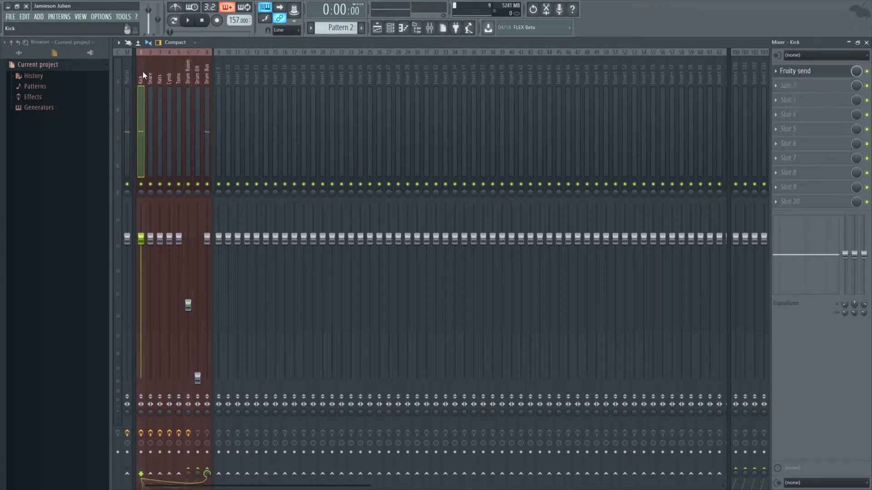
click(780, 86)
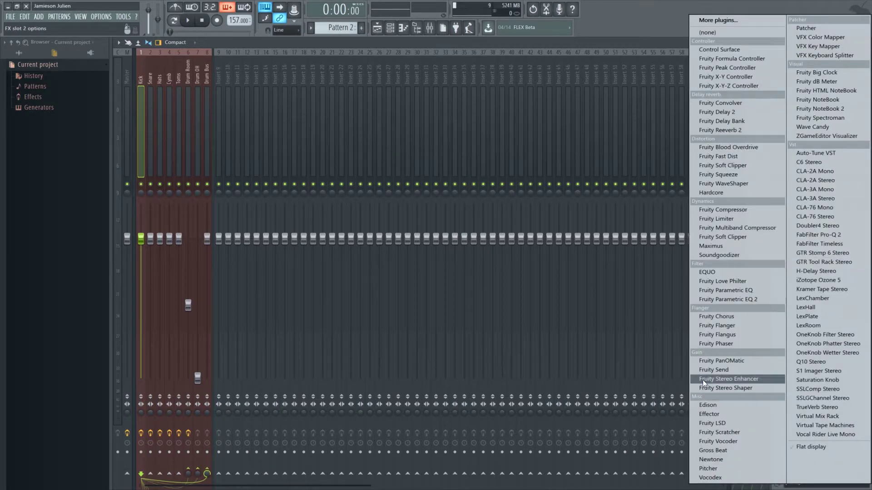
click(702, 369)
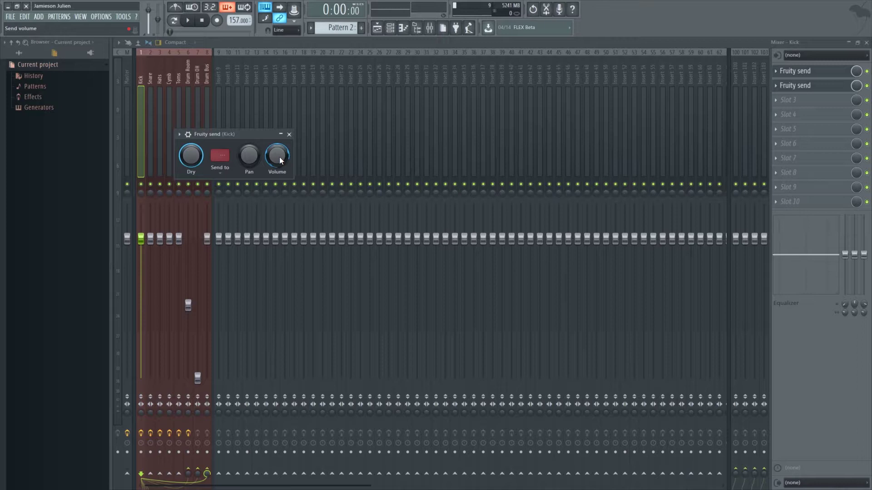
click(219, 159)
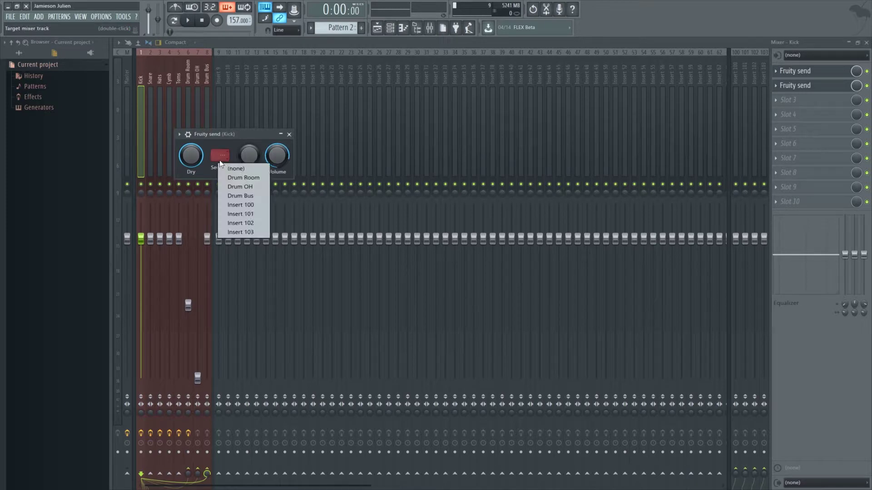
click(244, 187)
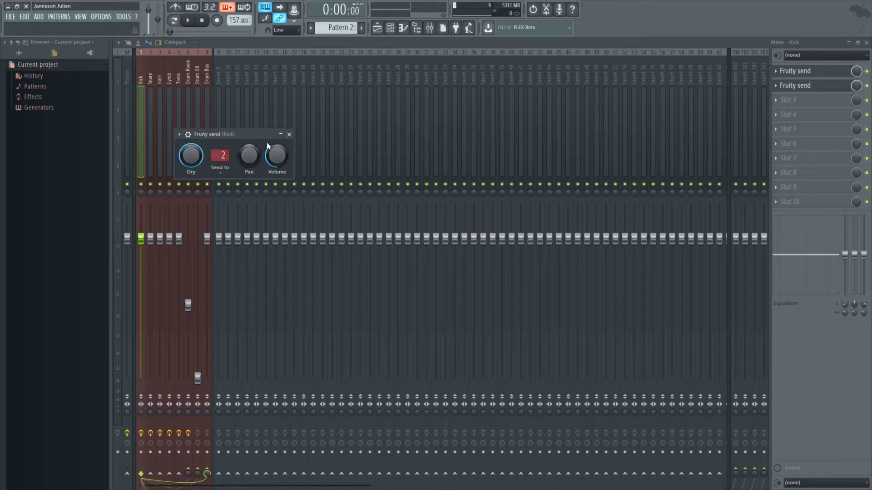
Step: Copy the Kick's overhead send to the Snare track's second slot and raise its send volume
click(782, 85)
right_click(783, 85)
drag(776, 132, 152, 83)
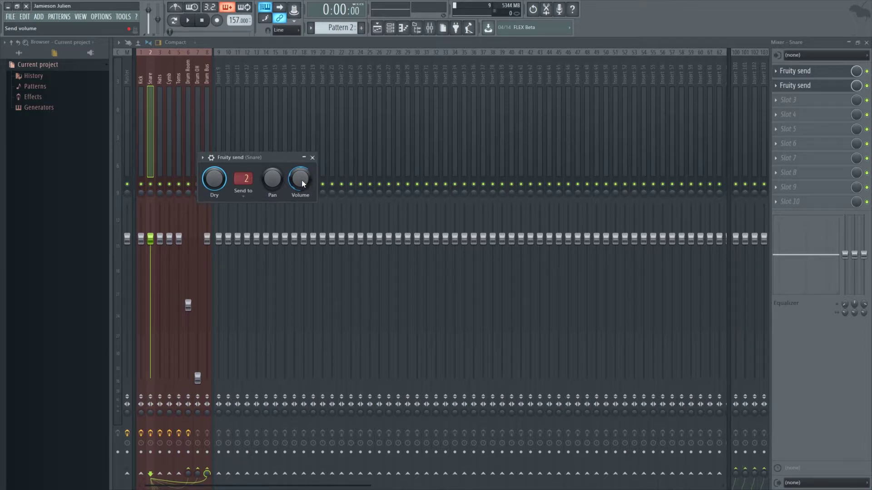
click(312, 157)
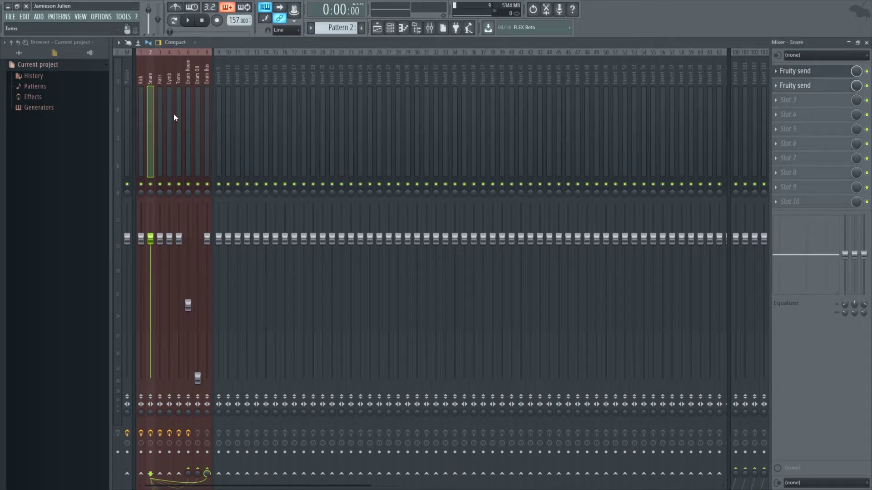
Step: Copy the Snare's overhead send to the Hats track's second slot and lower its send volume
click(159, 70)
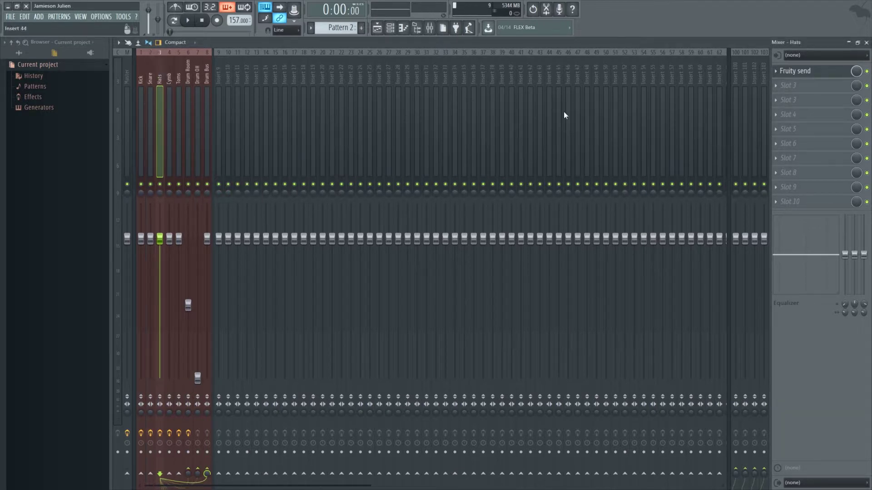
click(153, 73)
click(776, 85)
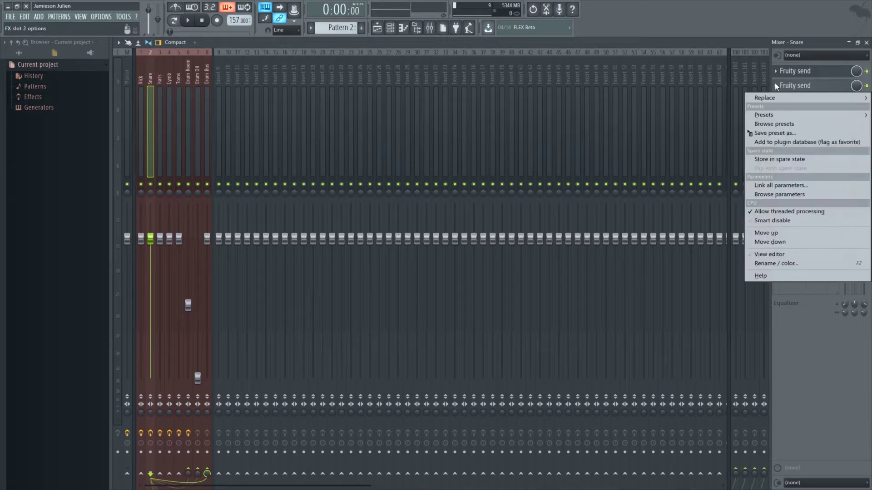
drag(775, 127, 159, 77)
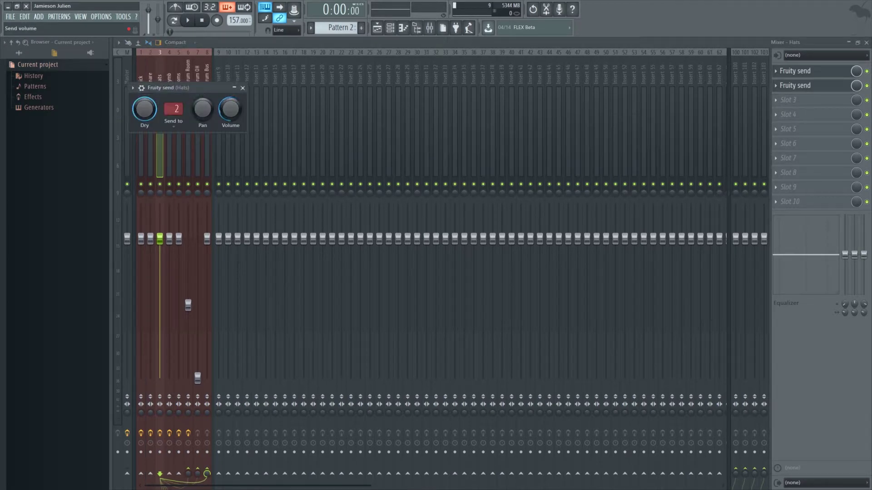
click(243, 87)
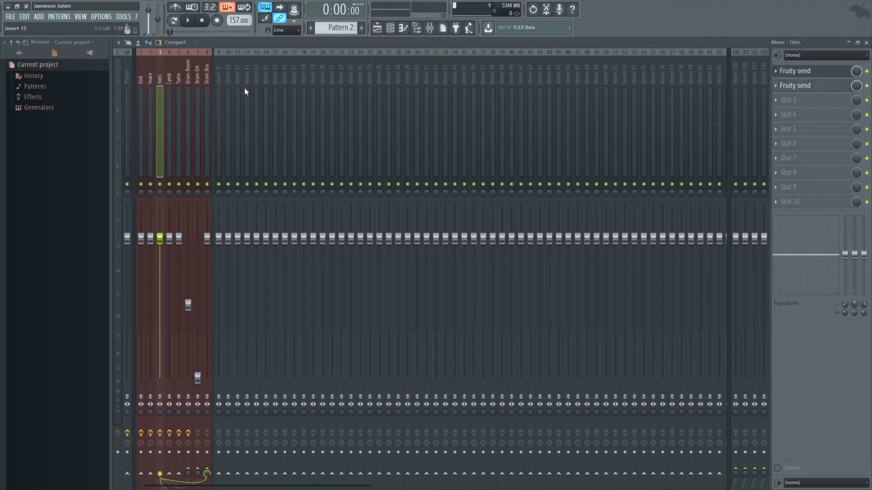
Step: Copy the Hats overhead send to the Cymb track and adjust the pan of the Hats overhead send
click(167, 76)
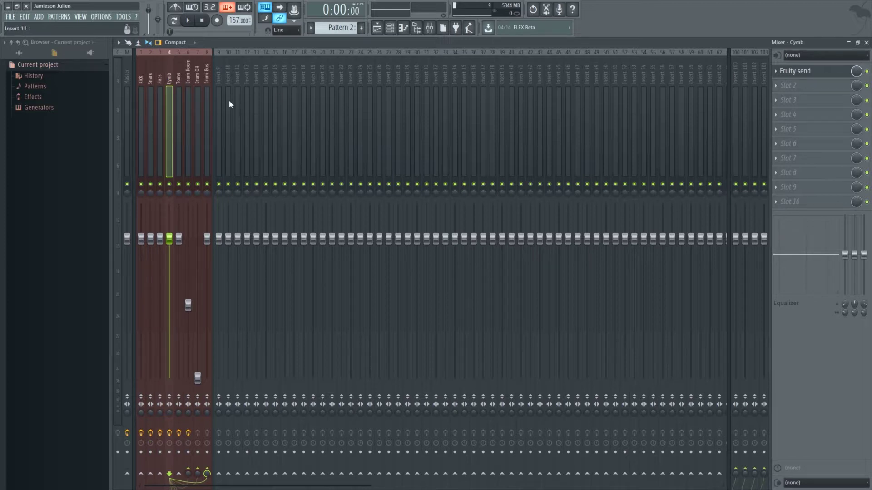
click(161, 73)
click(781, 88)
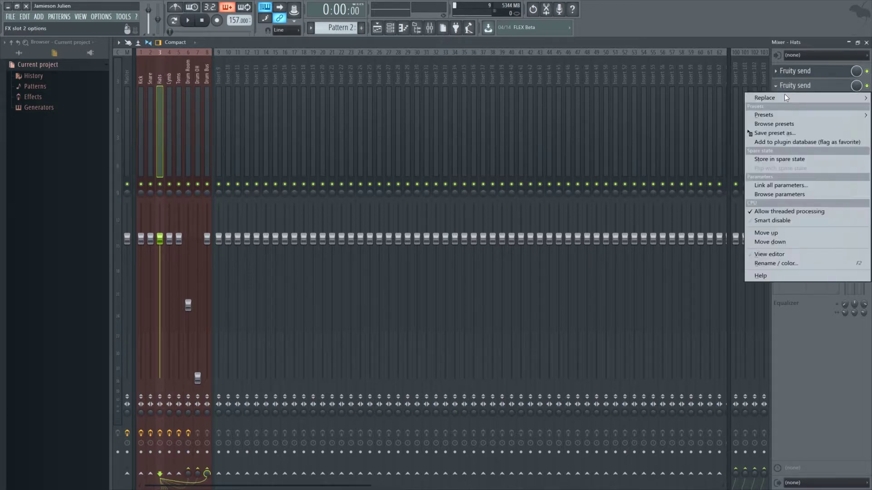
drag(795, 85, 160, 81)
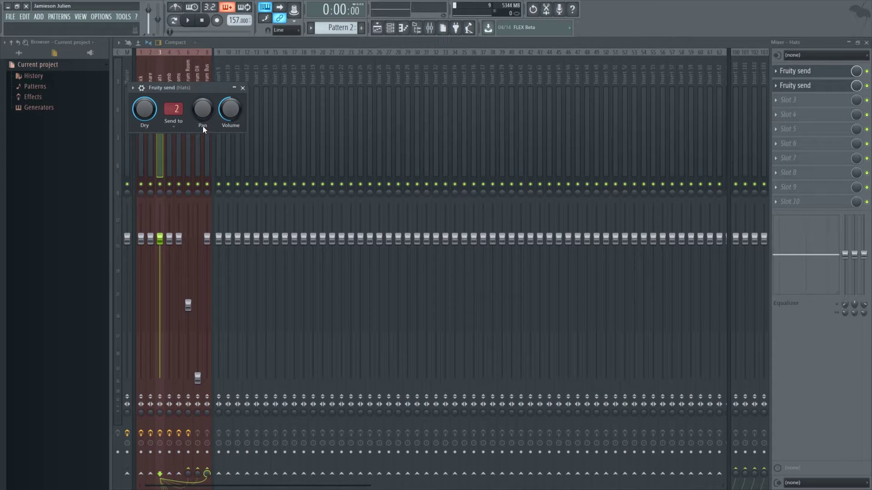
drag(202, 109, 202, 111)
click(242, 88)
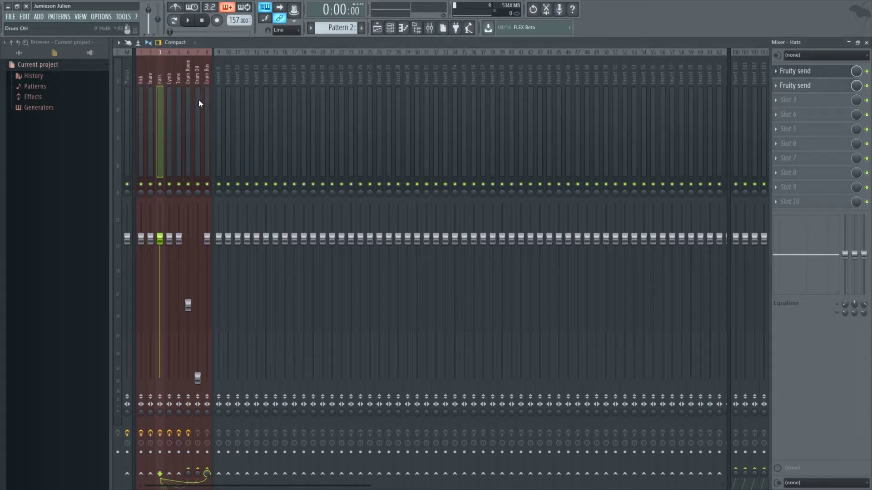
Step: Open the Cymb track's overhead send and check its destination, pan and volume
click(171, 74)
click(799, 86)
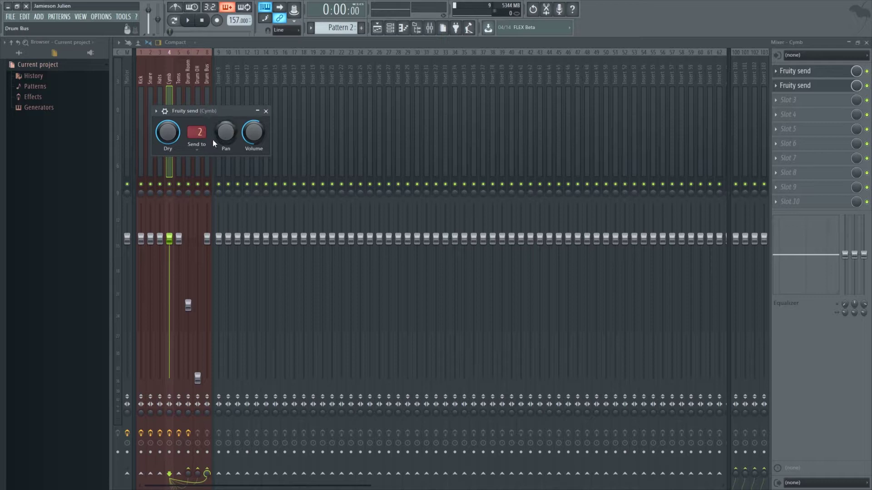
click(266, 112)
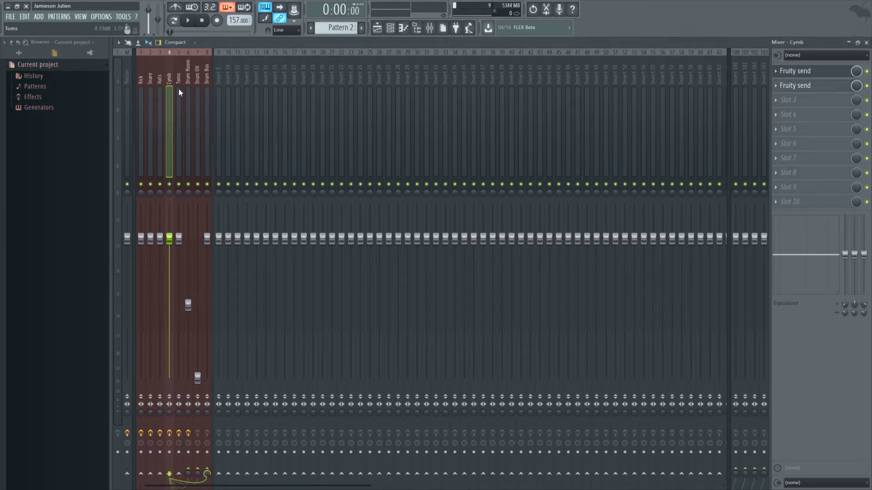
Step: Open the drum channel's FPC, turn the 16in crash pad's pan to about -28% and audition the crash pads
click(389, 27)
click(180, 66)
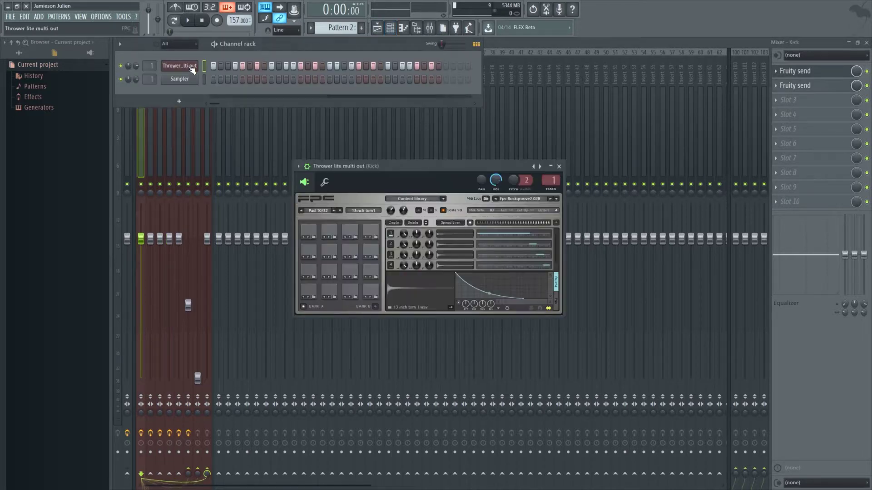
click(315, 240)
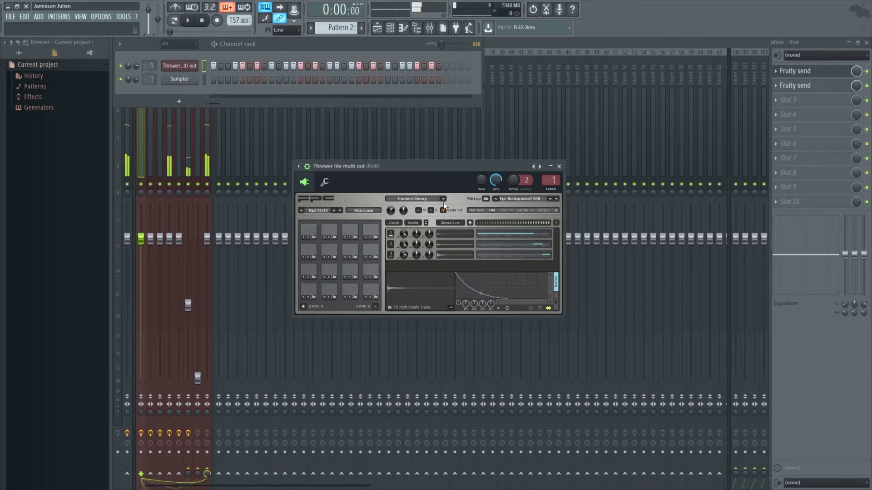
drag(390, 210, 390, 218)
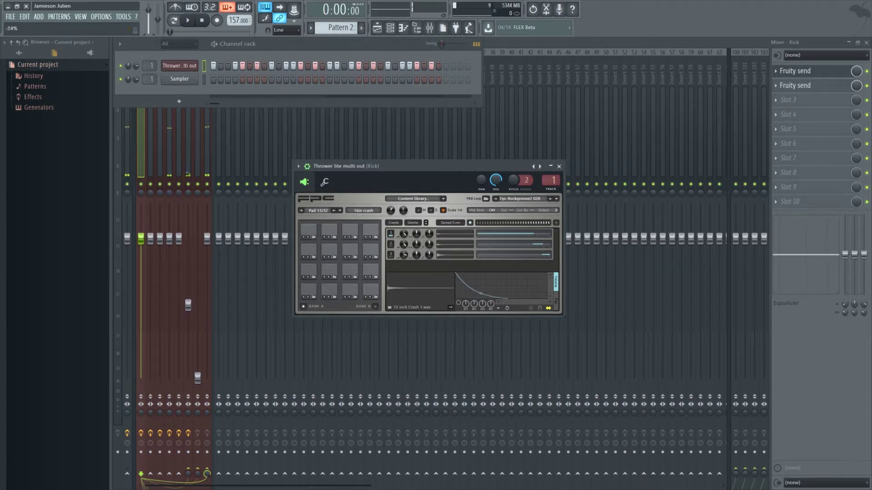
click(311, 232)
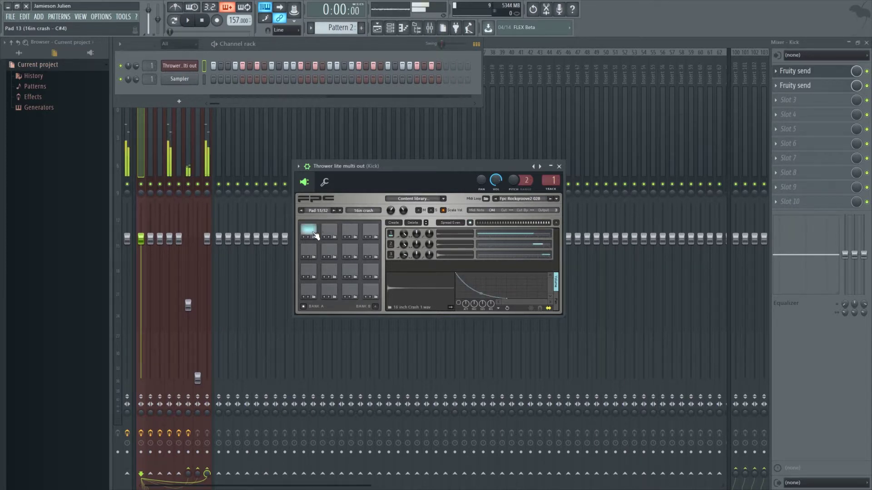
click(336, 233)
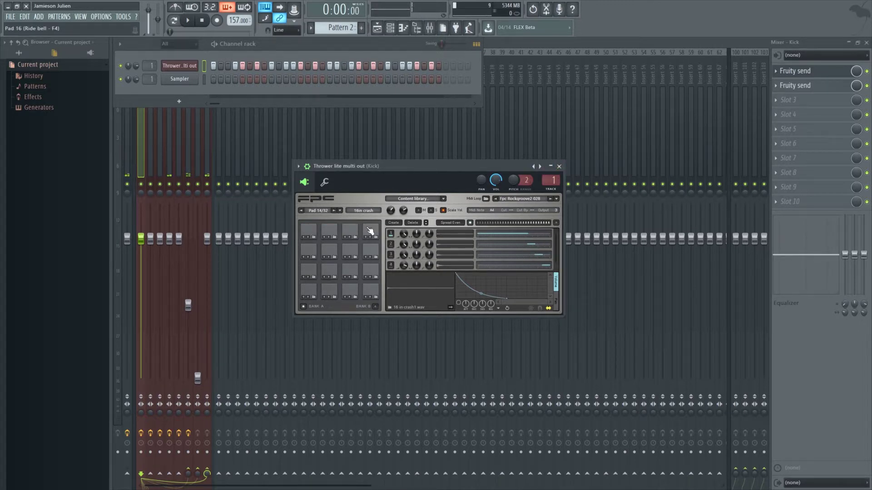
click(307, 231)
click(327, 230)
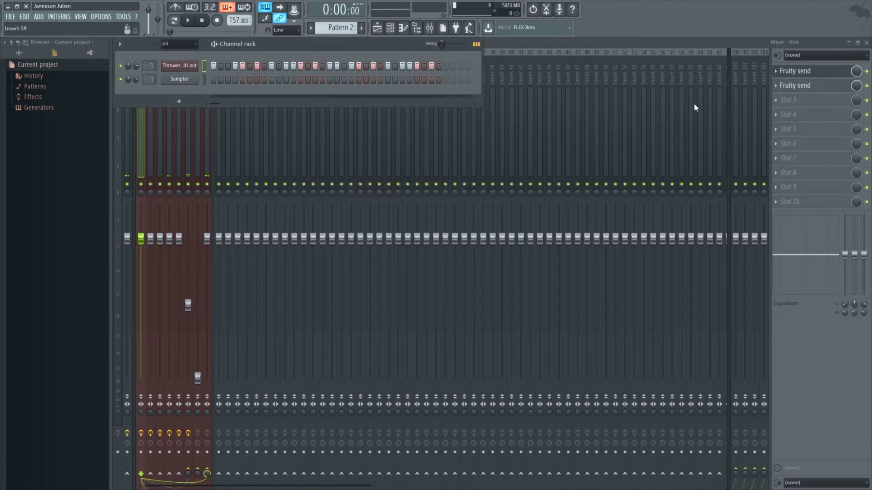
Step: Copy the Cymb track's overhead send from its second slot to the Toms track's second slot
click(682, 45)
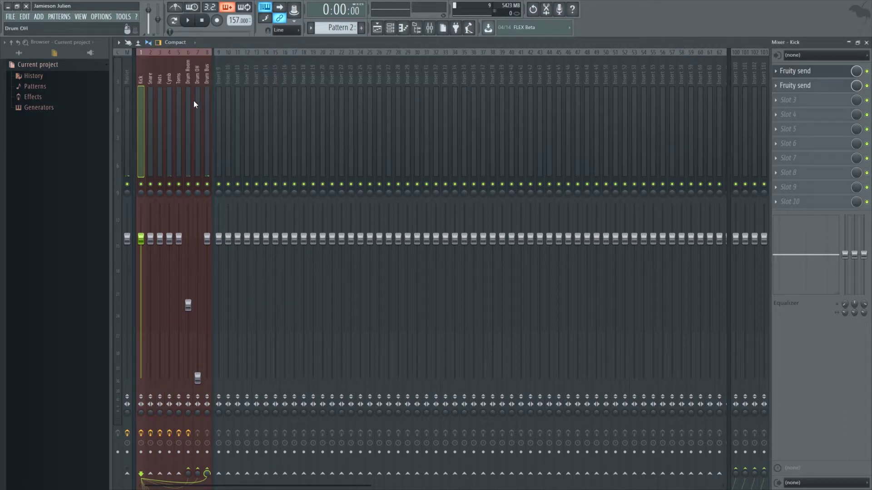
click(168, 75)
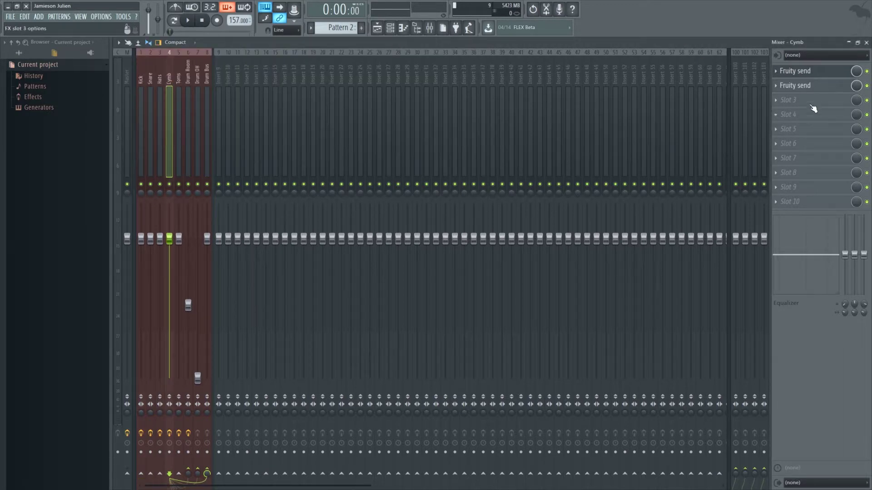
click(776, 85)
drag(769, 130, 179, 70)
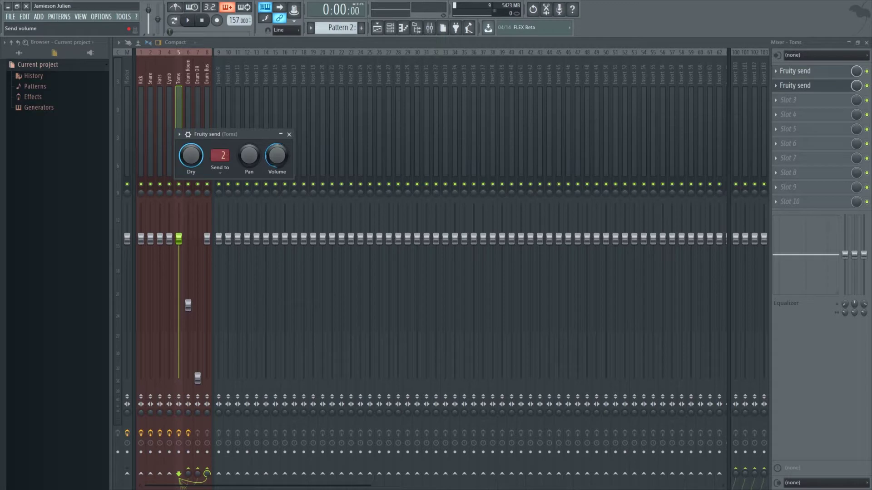
click(289, 135)
Step: Open the drum channel's FPC and audition the 12, 13 and 14 inch tom pads to check their stereo placement
click(389, 28)
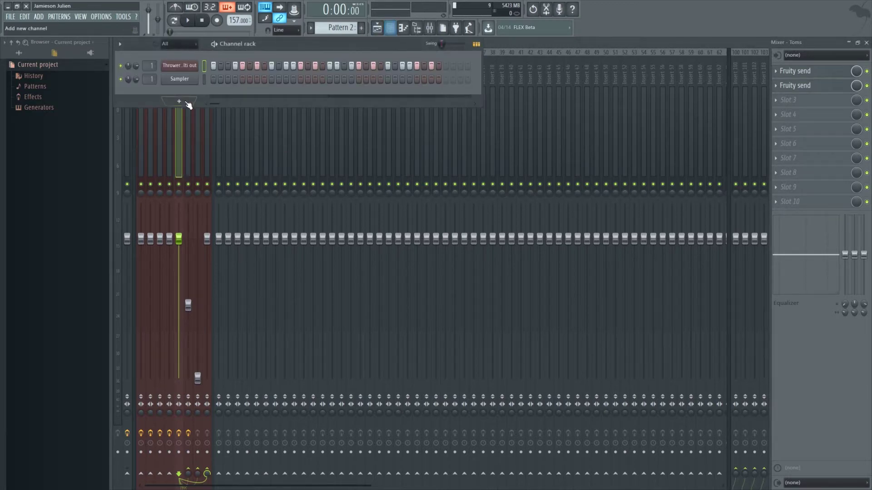
click(179, 65)
click(316, 253)
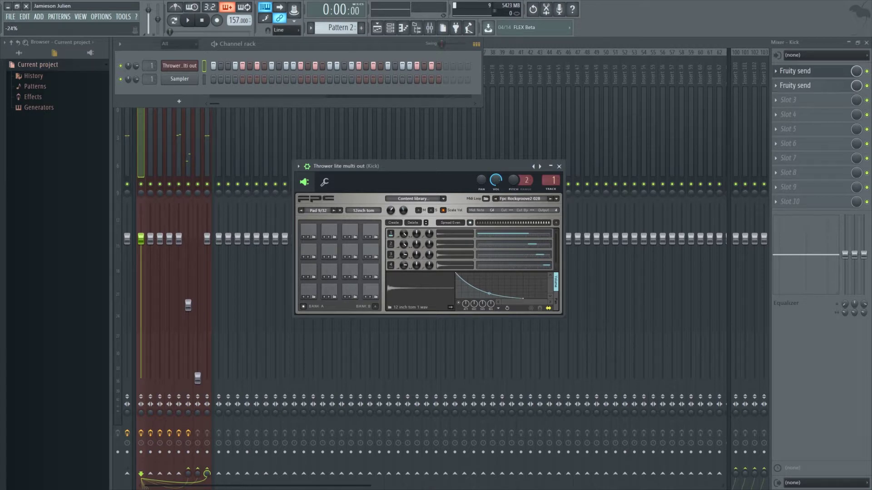
click(335, 252)
click(309, 252)
click(314, 253)
click(336, 253)
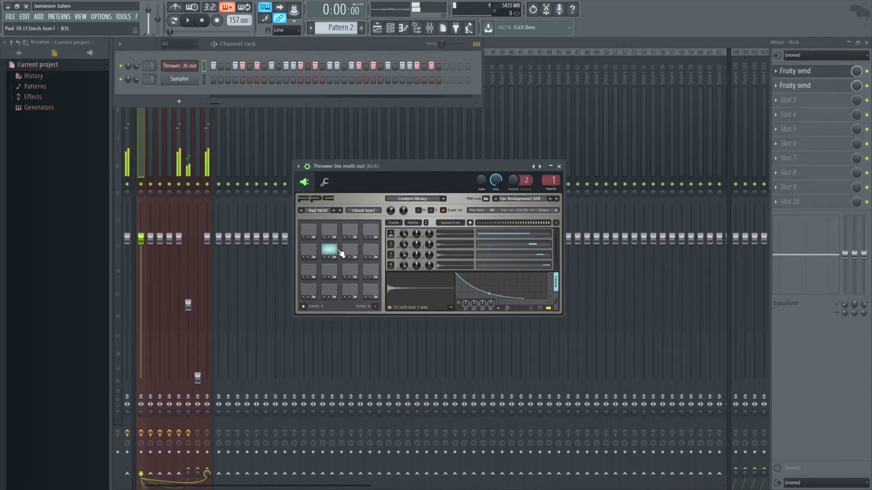
click(366, 252)
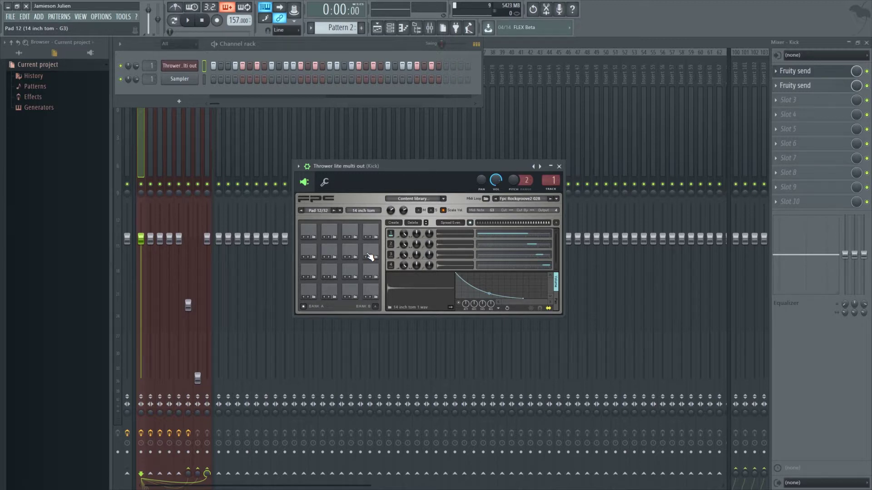
click(350, 249)
click(308, 249)
click(329, 252)
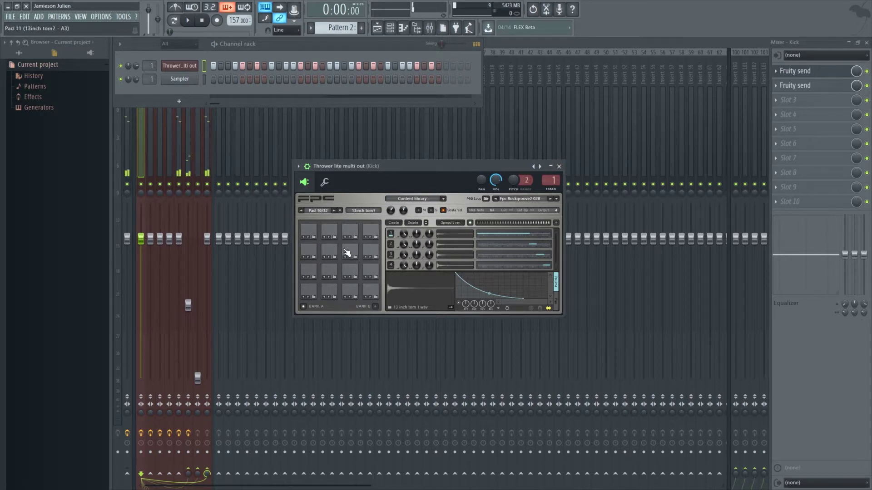
Step: Solo the Drum OH track, raise its fader level with the main drum tracks and audition the pattern
click(196, 84)
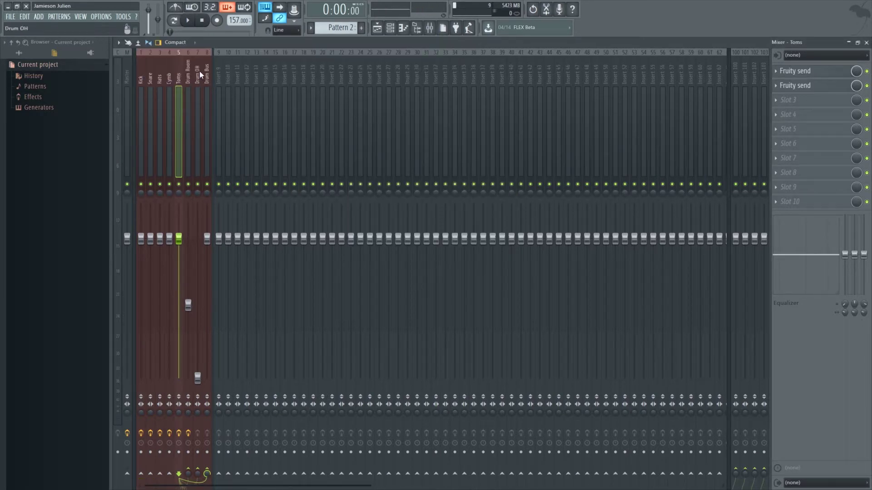
click(200, 70)
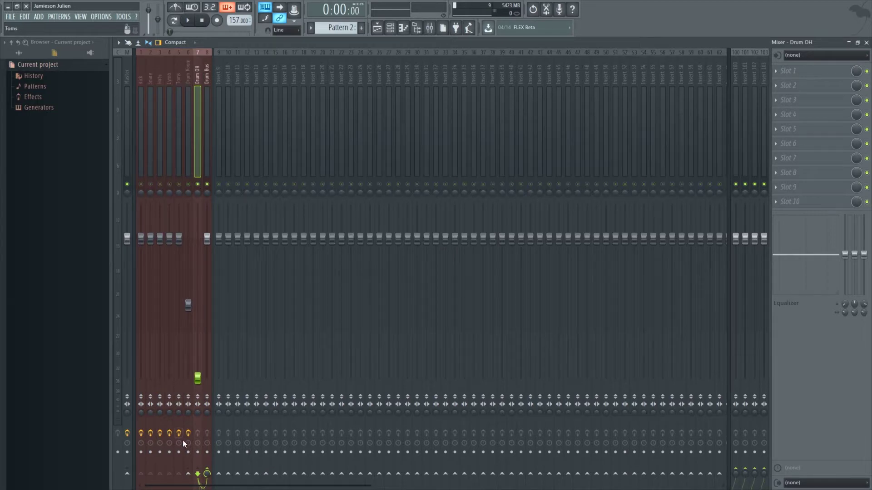
drag(197, 377, 198, 282)
key(space)
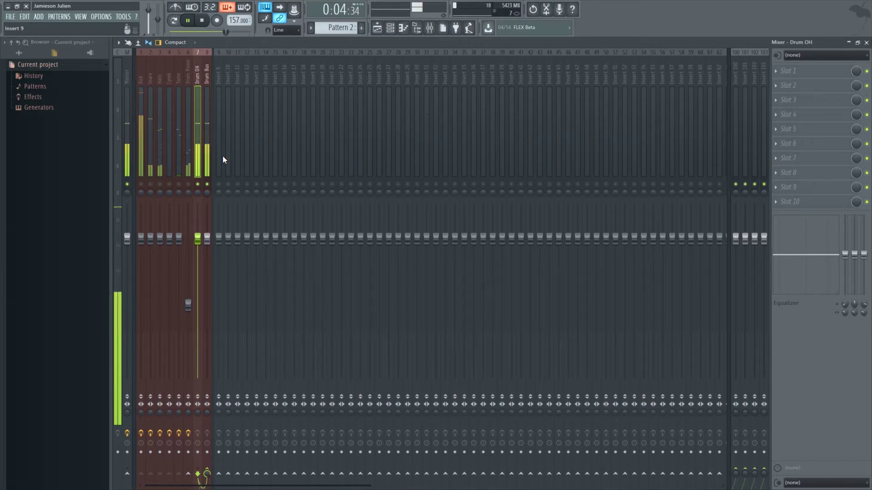
key(space)
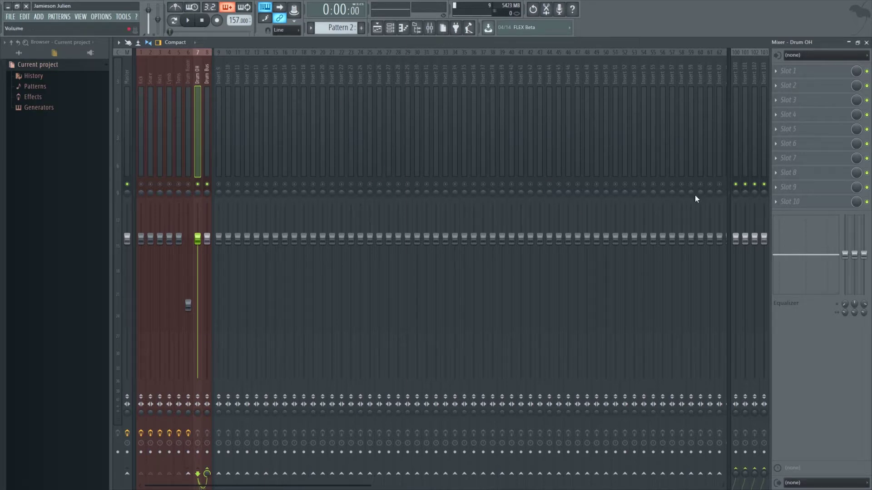
Step: Insert FabFilter Pro-Q 2 in Drum OH's first slot and add a low cut at about 65 Hz with a Q of 0.875
click(784, 71)
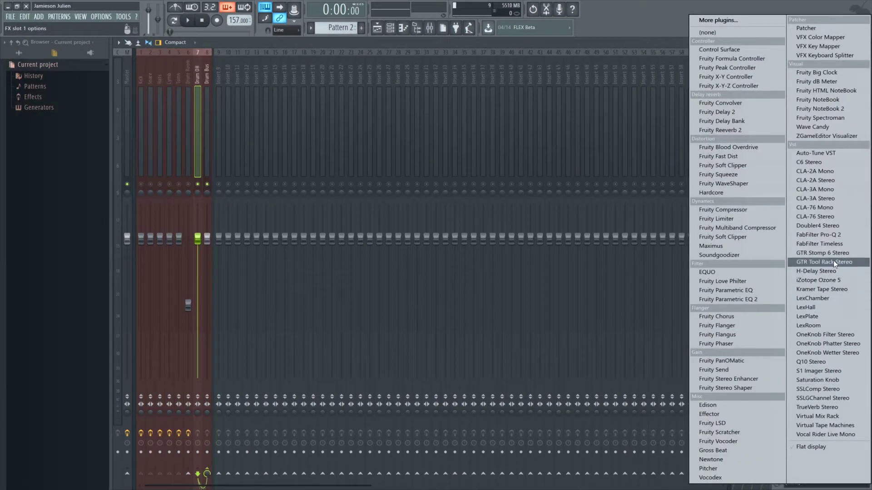
click(839, 234)
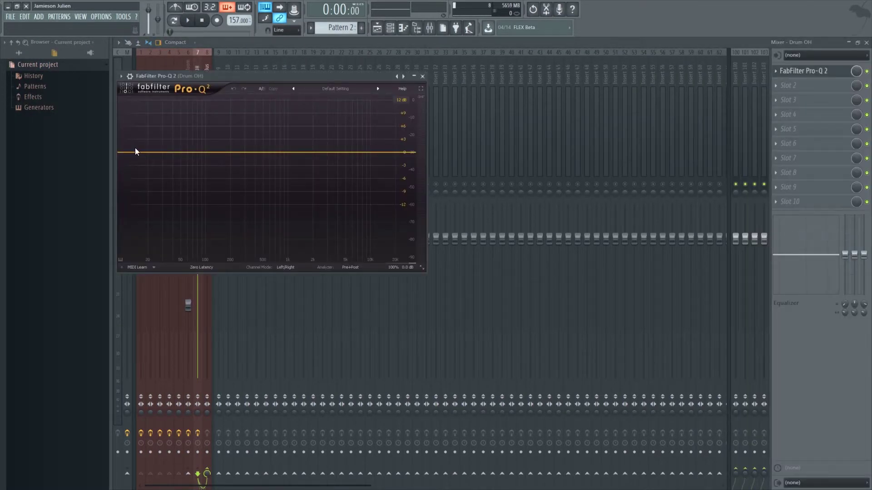
drag(129, 151, 191, 158)
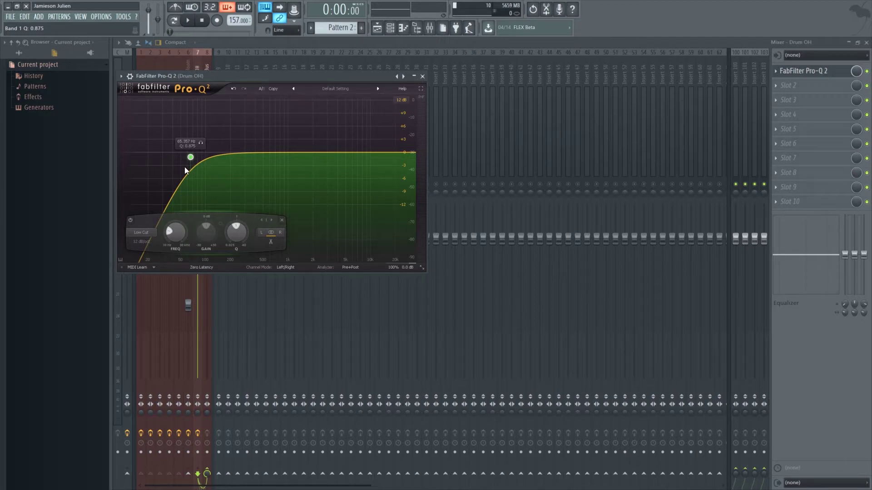
Step: Add a wide high-shelf boost with Q 0.300 and a 3 dB bell boost at about 300 Hz, and audition the EQ
click(384, 152)
mouse_move(383, 151)
mouse_down()
mouse_move(385, 107)
mouse_move(387, 135)
mouse_up()
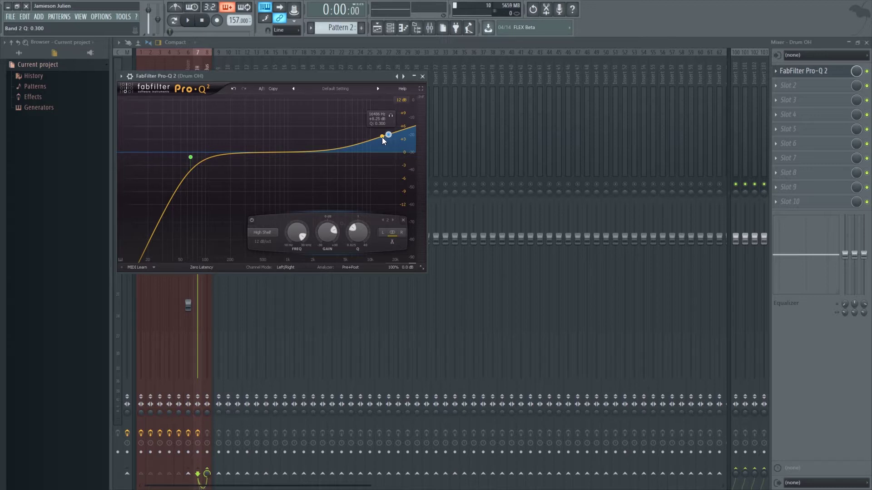
click(254, 153)
mouse_move(254, 154)
mouse_down()
mouse_move(240, 144)
mouse_move(259, 138)
mouse_move(231, 127)
mouse_move(246, 140)
mouse_up()
key(space)
key(space)
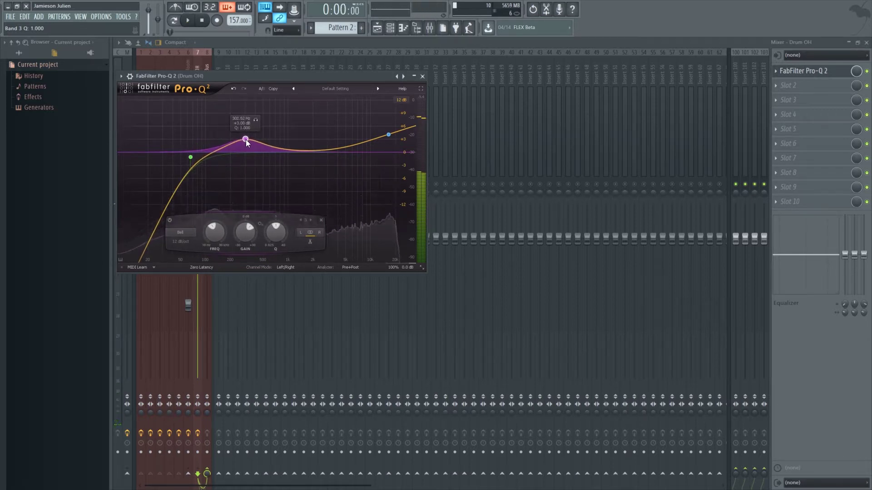
click(422, 76)
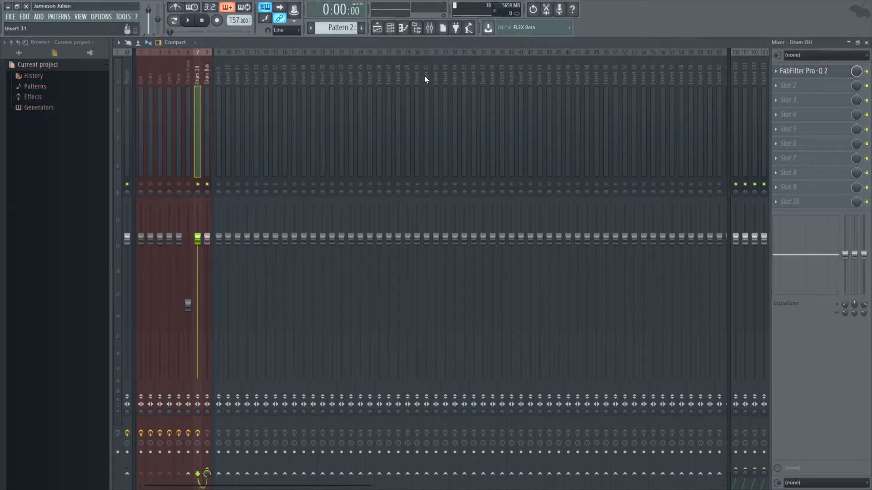
Step: Insert SSLComp Stereo in Drum OH's second slot, set its attack to 10 ms and adjust its release
click(779, 87)
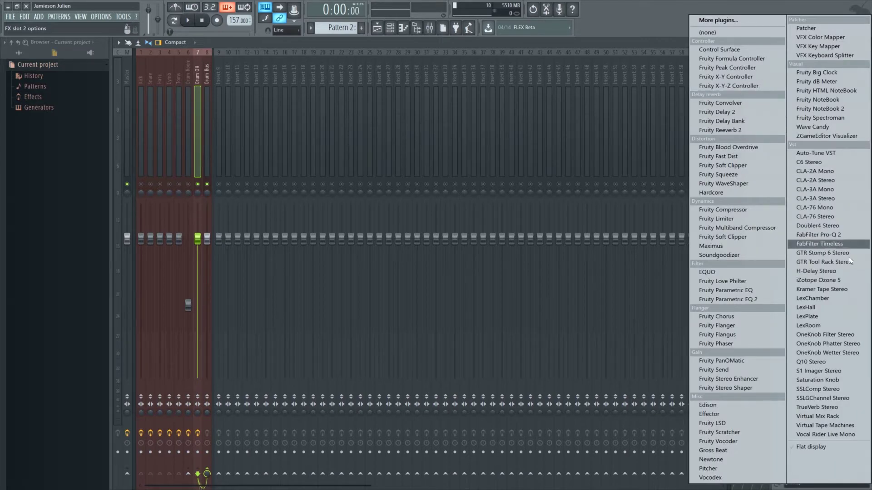
click(818, 389)
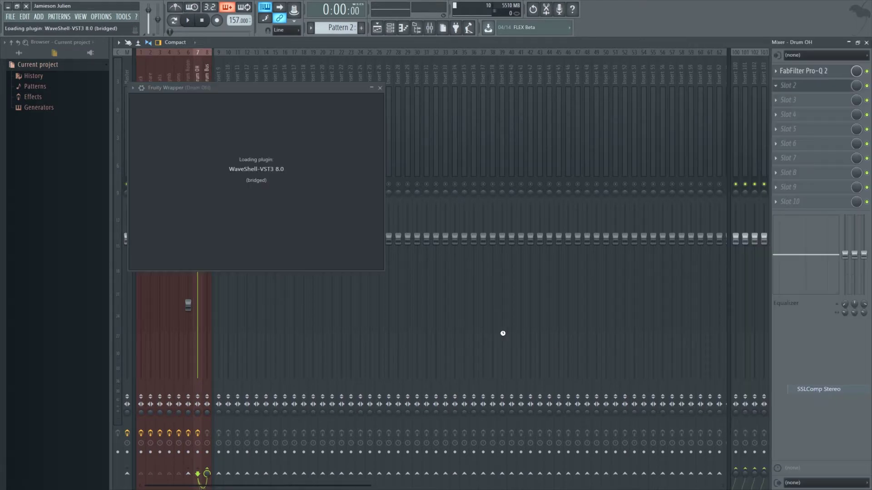
drag(168, 87, 451, 128)
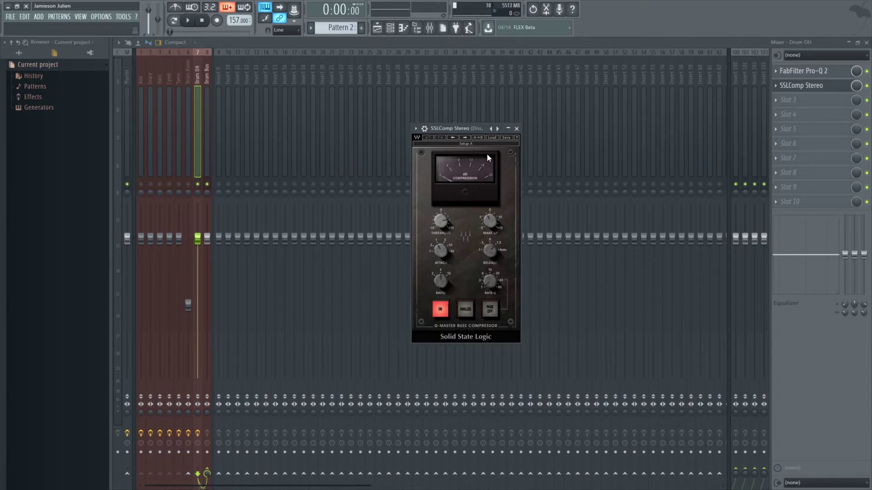
click(436, 258)
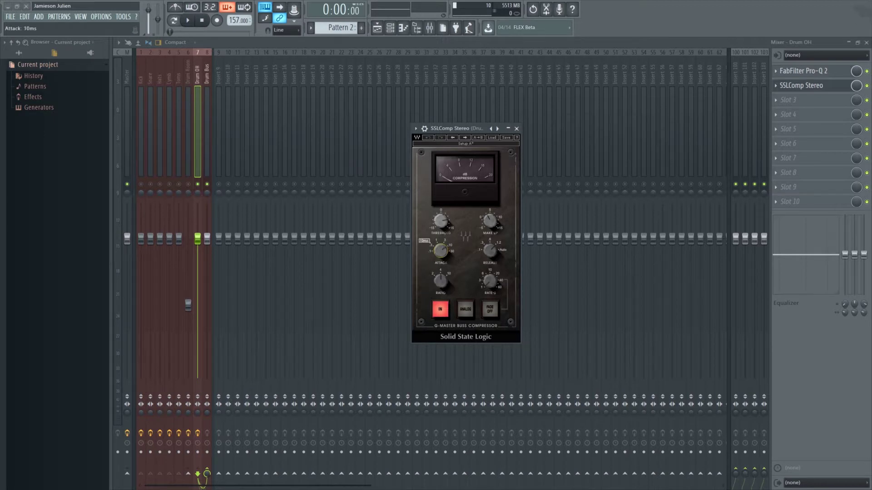
click(490, 251)
Step: Adjust the SSL compressor's threshold and make-up gain while the pattern plays
key(space)
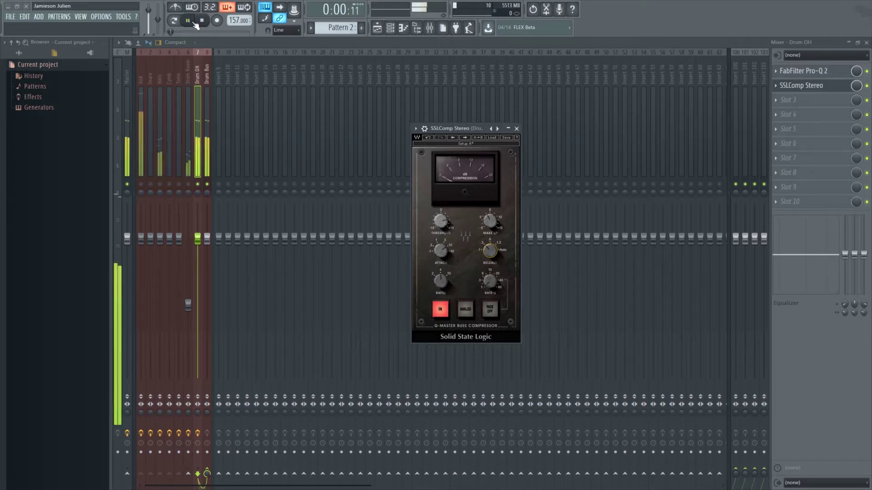
drag(445, 219, 494, 225)
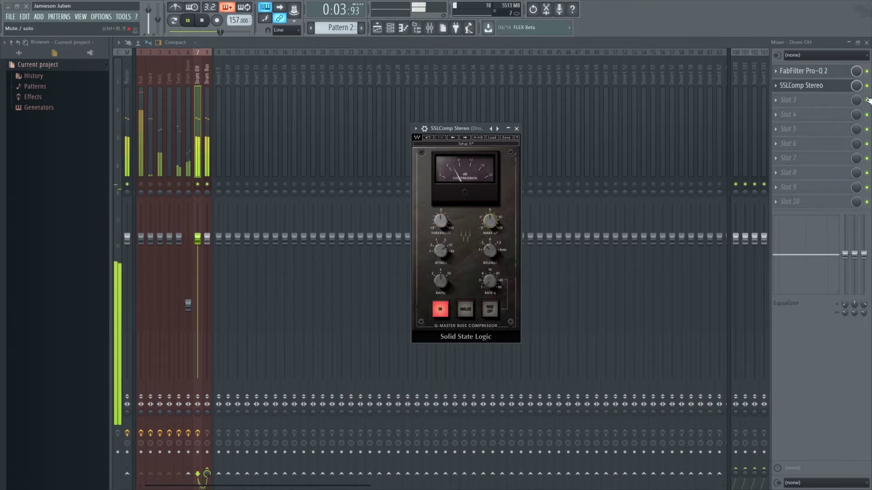
key(Escape)
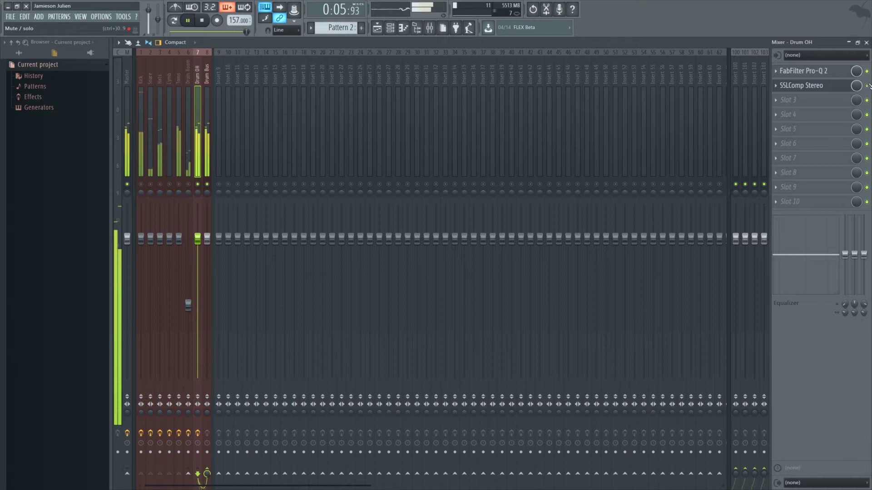
Step: Fine-tune the Drum OH compressor's make-up gain by ear and stop playback
click(840, 86)
drag(490, 222, 489, 224)
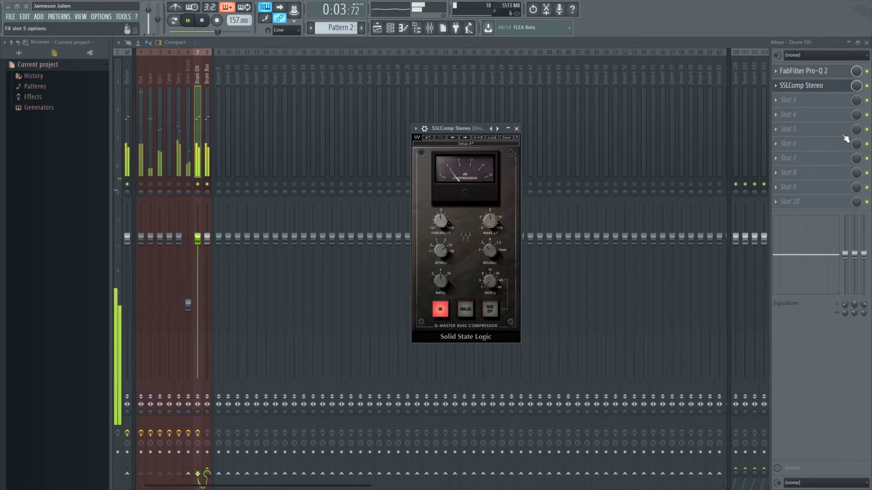
click(823, 85)
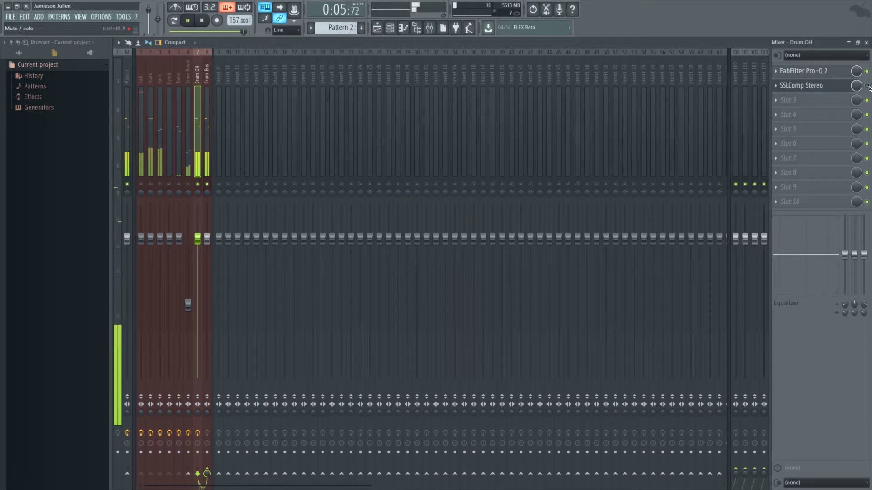
click(823, 85)
drag(490, 222, 490, 225)
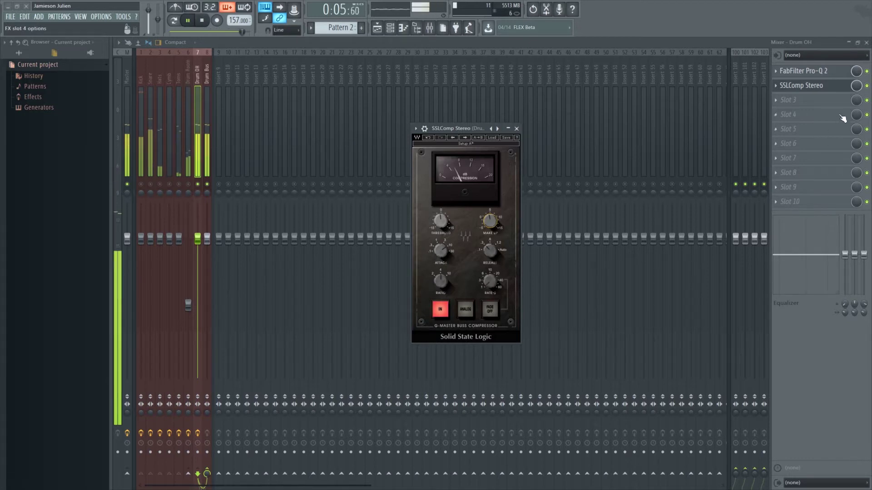
click(811, 85)
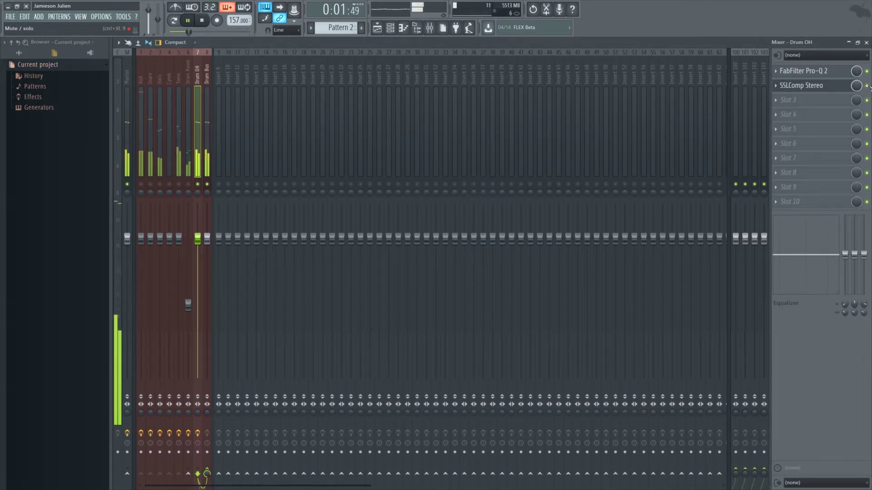
key(space)
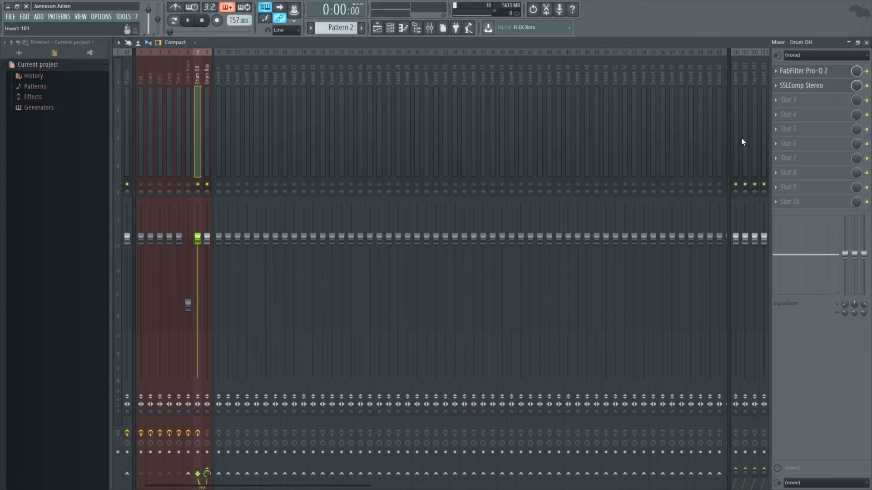
Step: Insert Fruity WaveShaper in Drum OH's third slot and move its window clear of the drum tracks
click(781, 100)
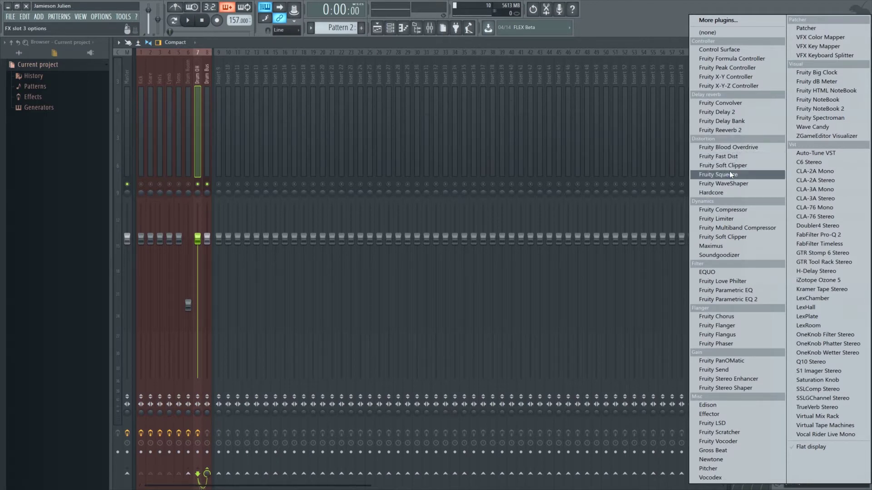
click(729, 184)
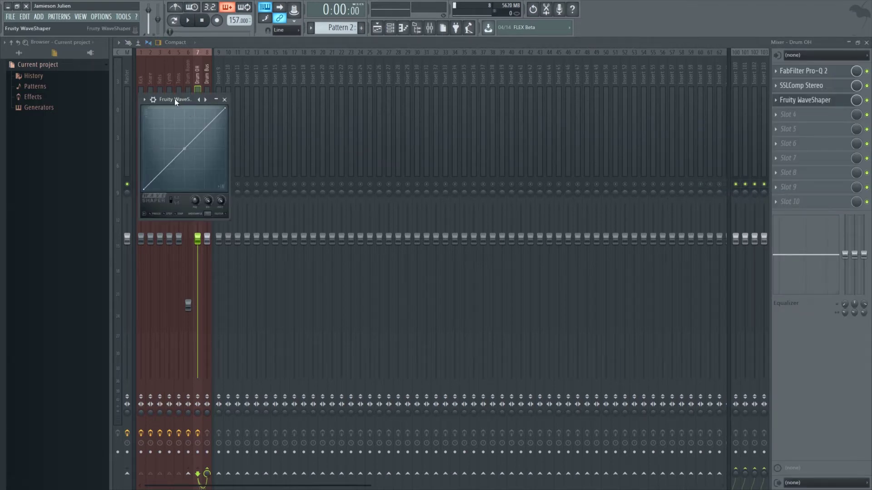
drag(176, 99, 300, 165)
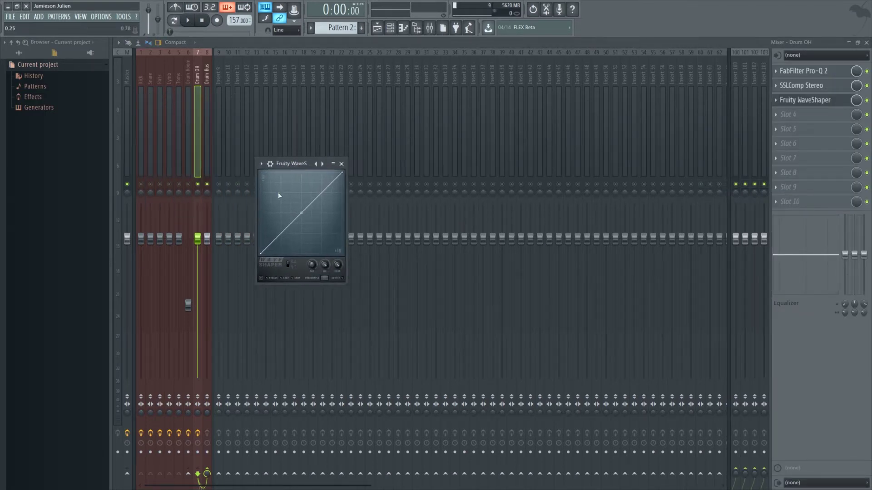
Step: Check the alternative plugins for Drum OH's third slot, keep Fruity WaveShaper, bend its curve upward and audition the pattern
click(782, 114)
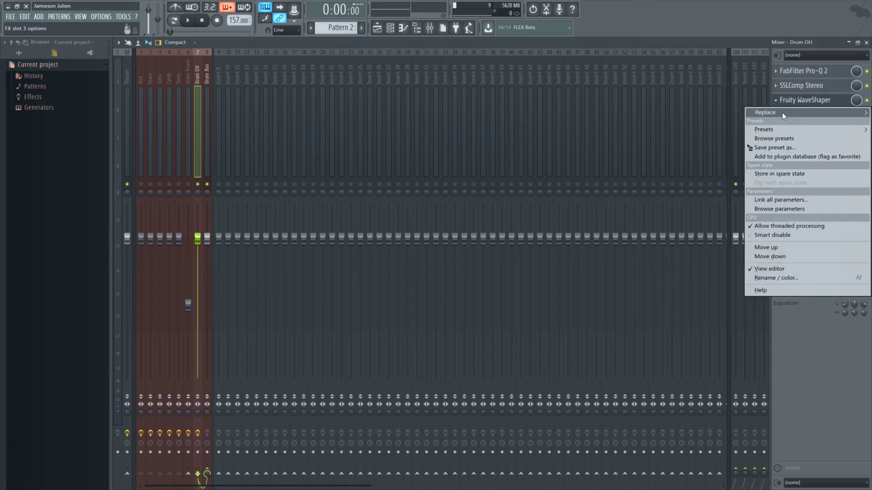
mouse_move(782, 113)
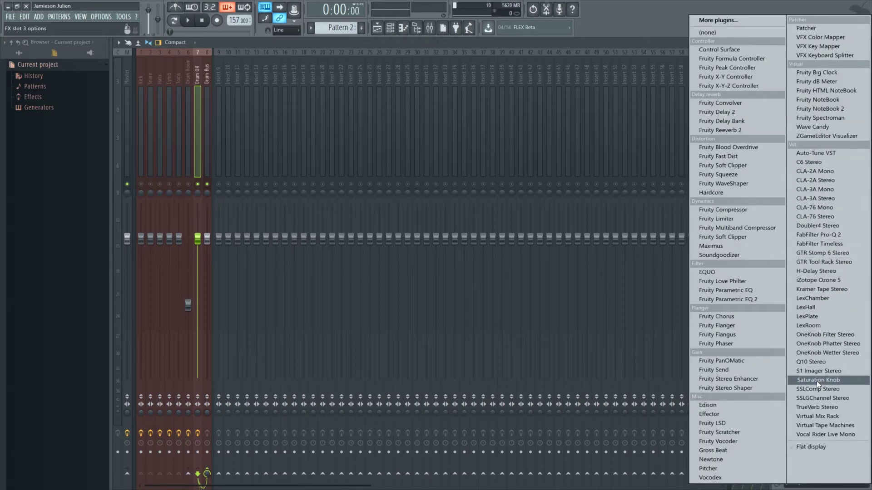
click(731, 183)
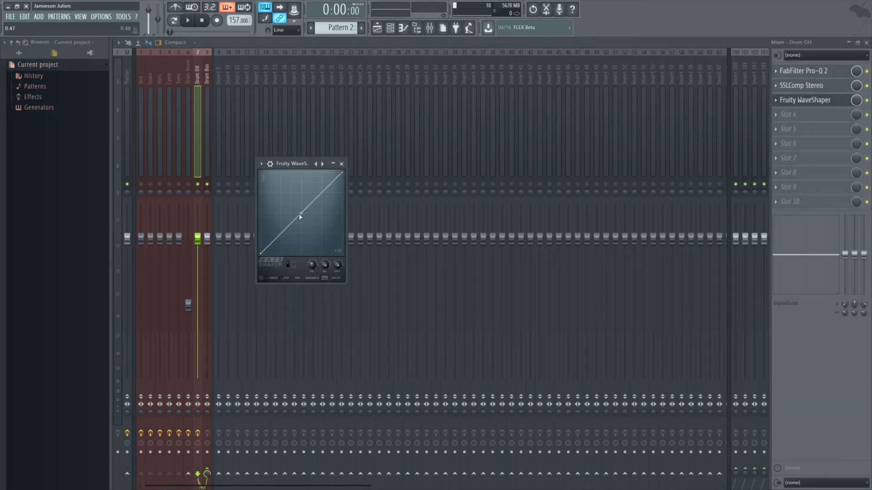
drag(300, 217, 301, 191)
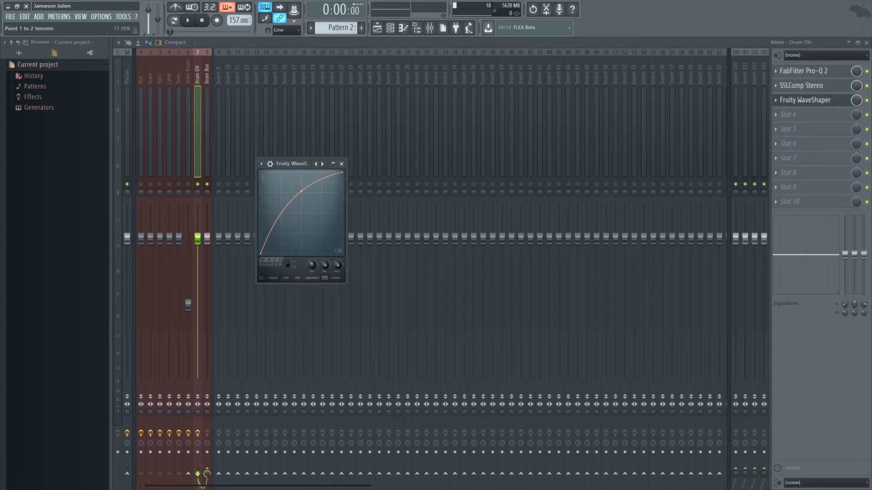
key(space)
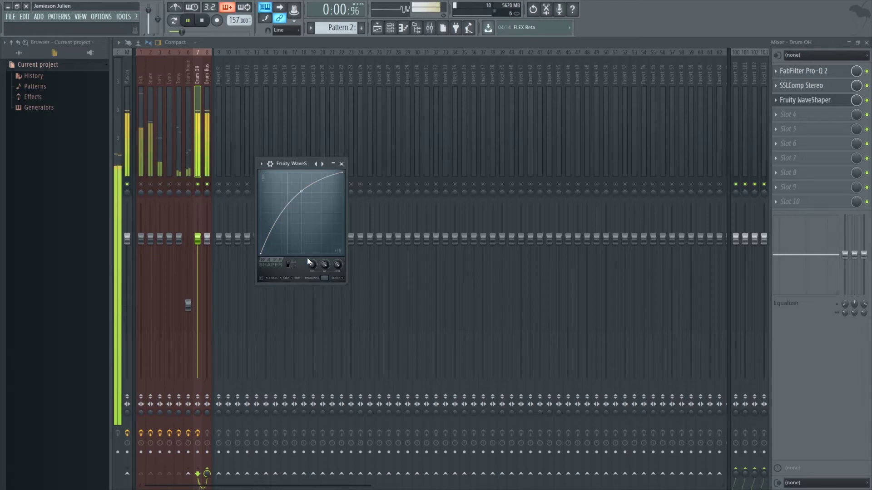
key(space)
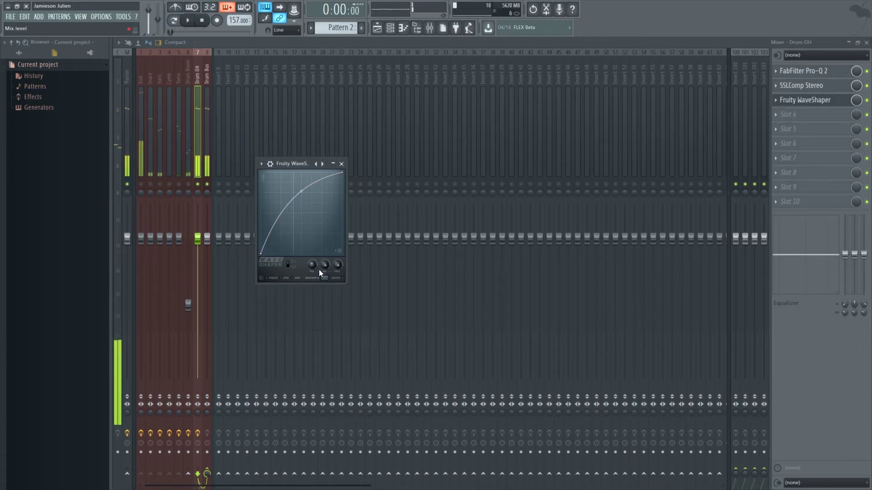
Step: Fine-tune Fruity WaveShaper's level controls on Drum OH and compare the playing pattern with the effect bypassed
drag(320, 269, 319, 268)
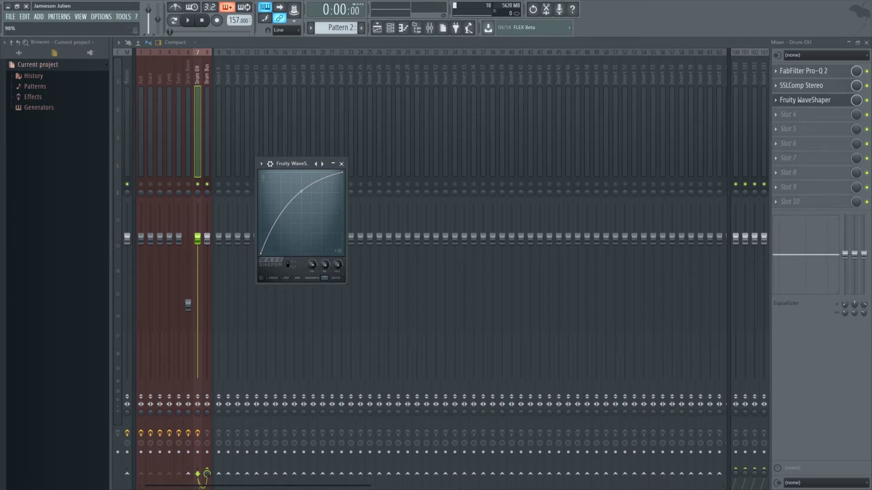
key(space)
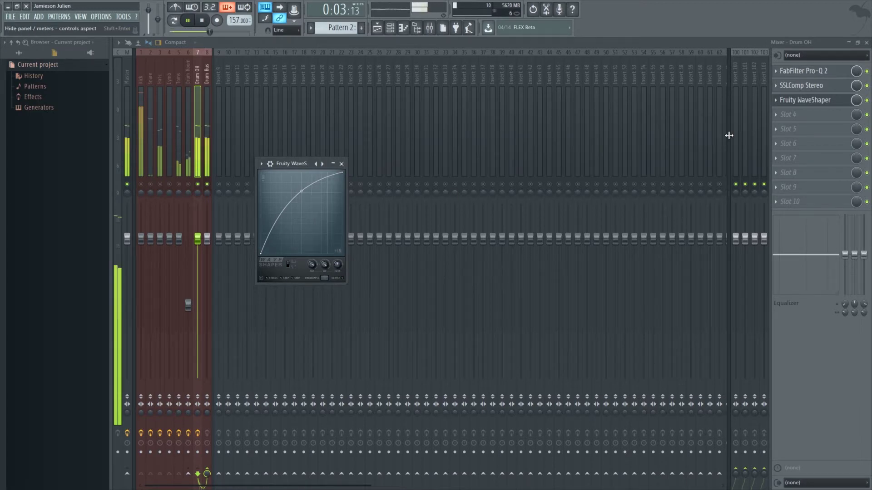
click(818, 100)
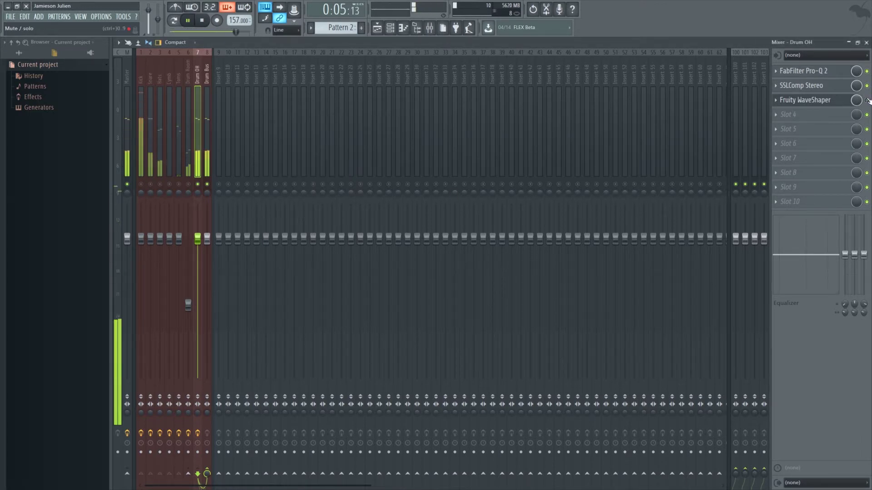
key(space)
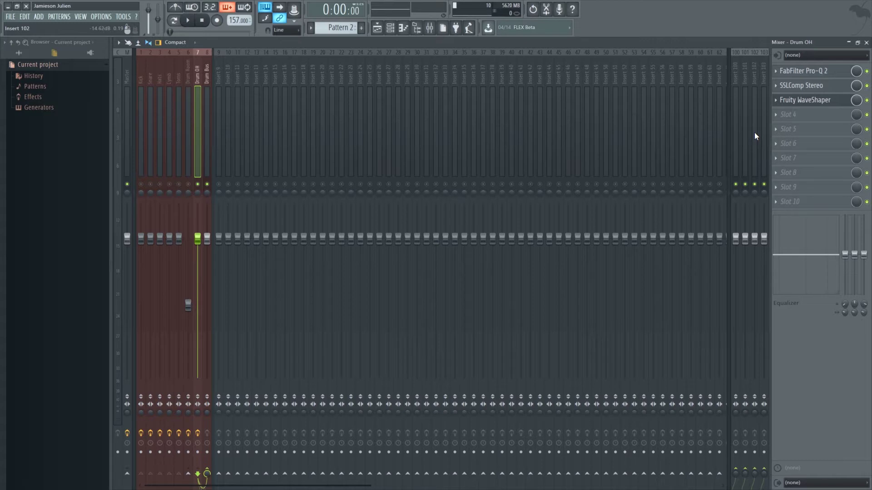
Step: Insert TrueVerb Stereo in Drum OH's fourth slot, load the Drum room preset and adjust its decay time
click(778, 116)
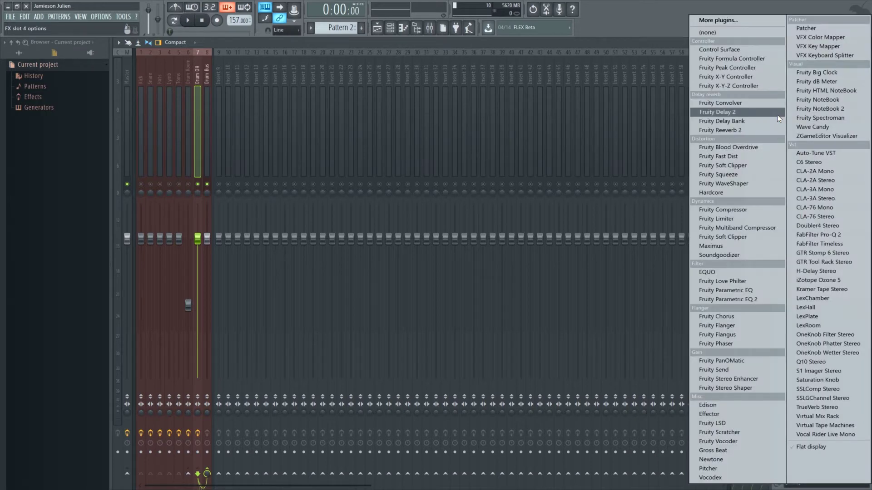
click(819, 406)
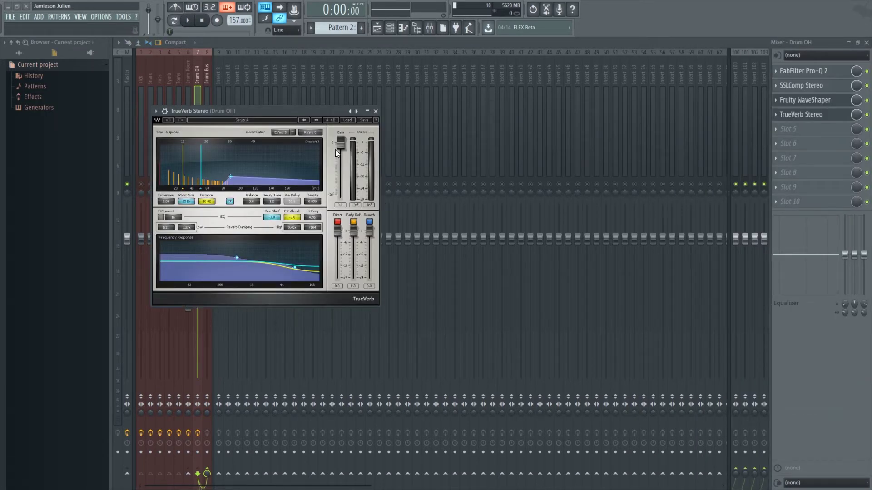
click(347, 120)
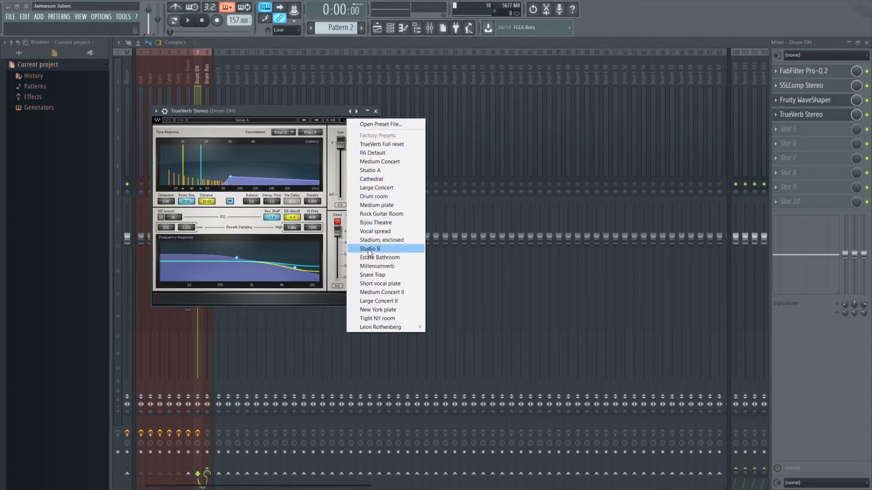
click(377, 197)
click(271, 204)
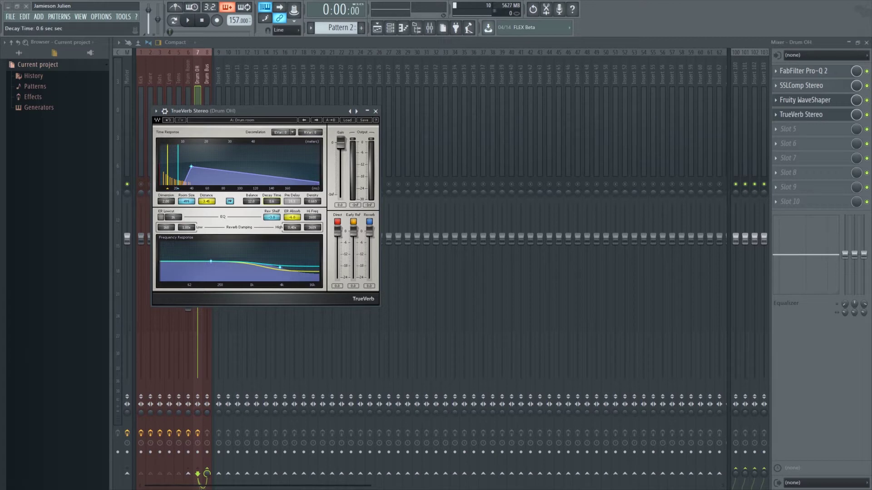
drag(272, 201, 271, 197)
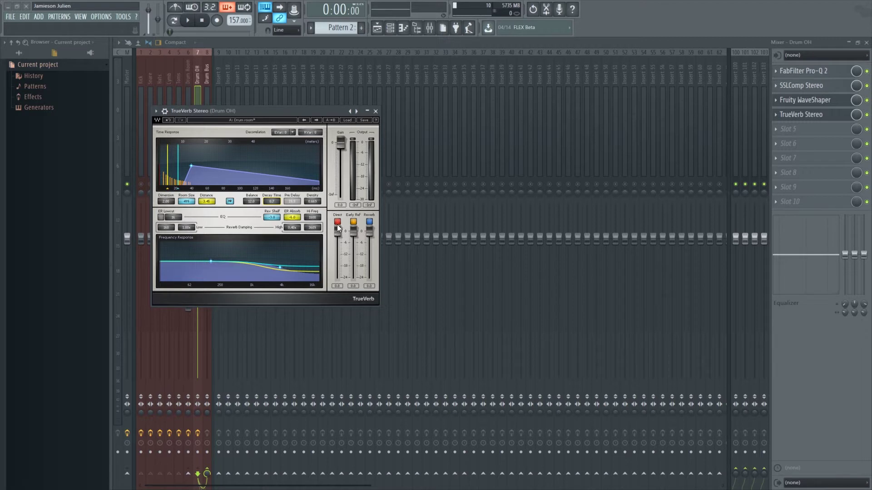
Step: Lower TrueVerb's reverb mix to about -24 dB and compare the playing pattern with the reverb bypassed
drag(374, 234, 374, 275)
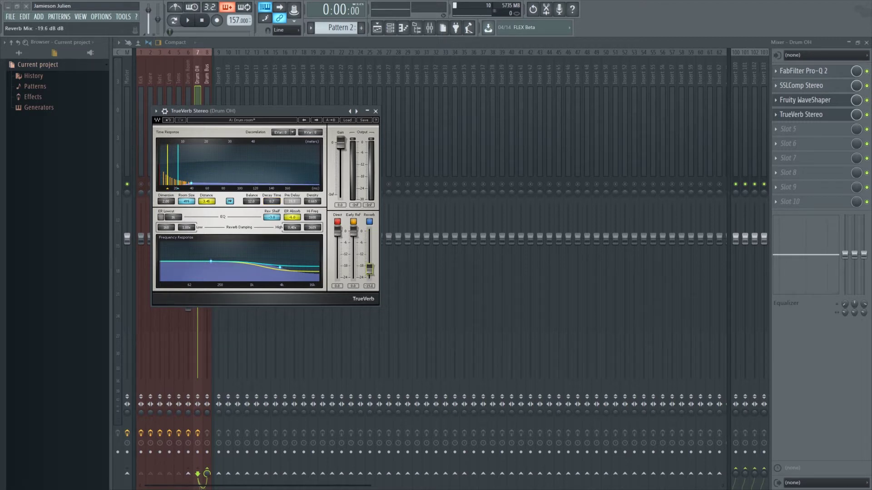
click(376, 111)
key(space)
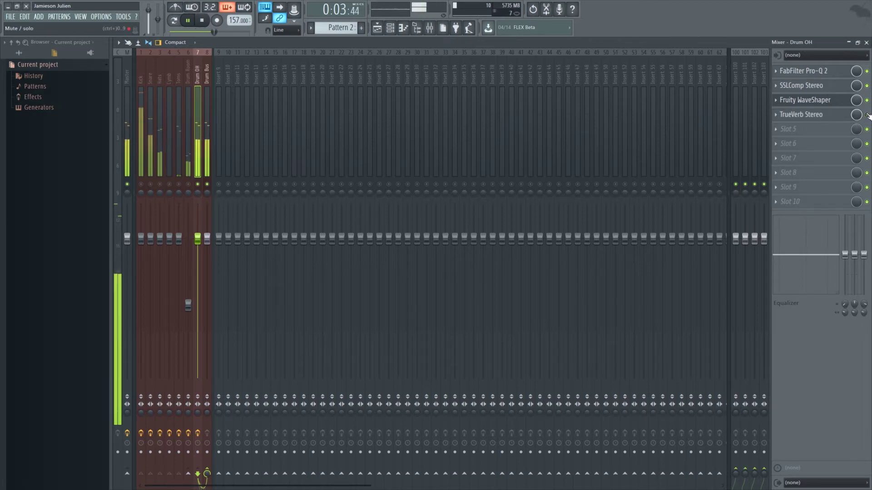
click(829, 121)
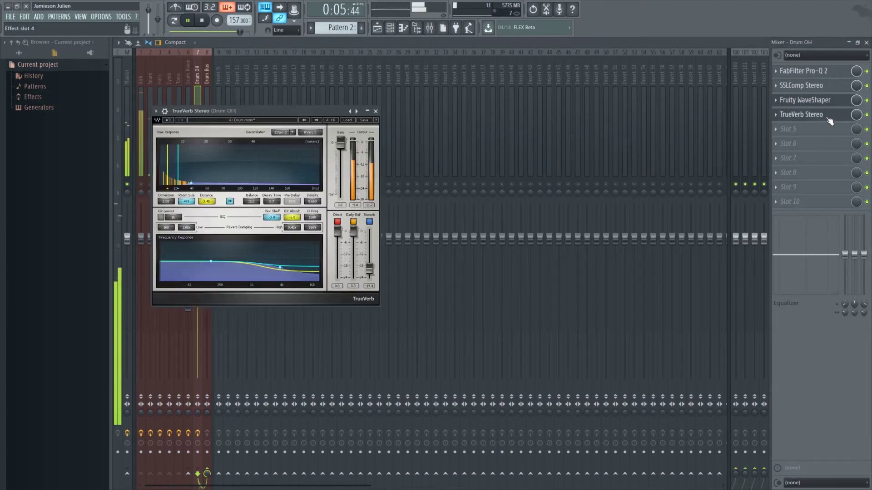
drag(369, 269, 369, 277)
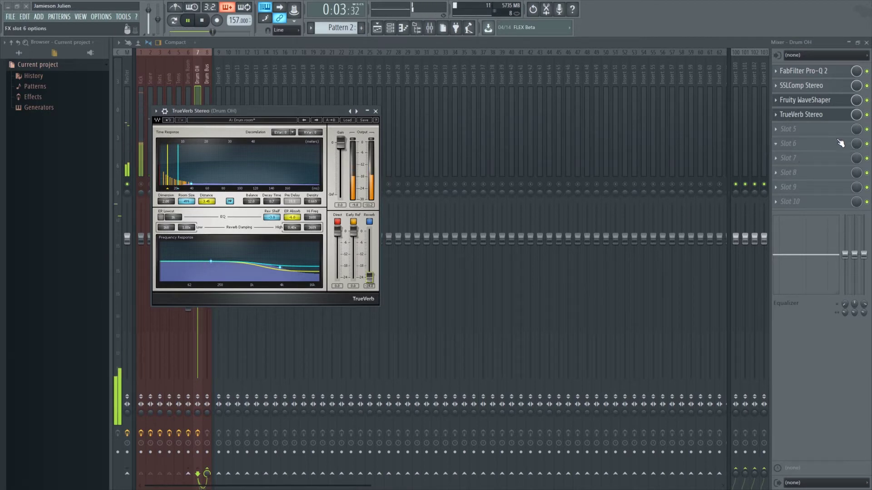
click(845, 114)
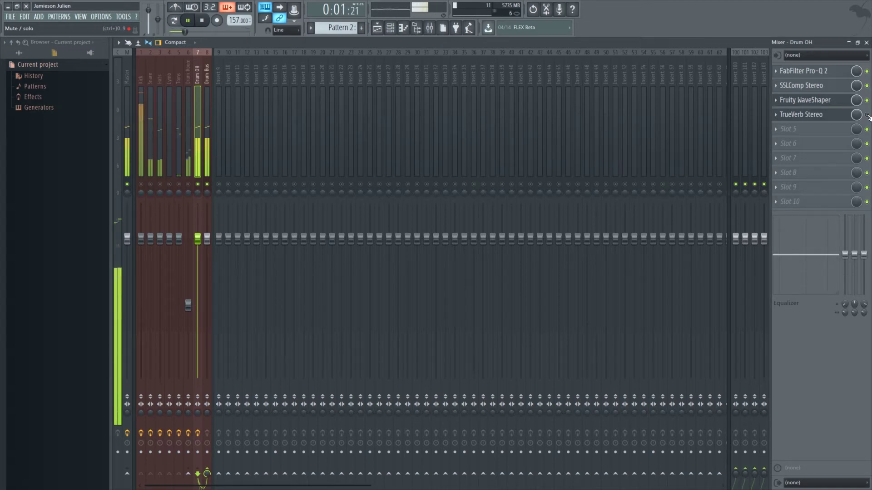
Step: Balance TrueVerb's early reflections and reverb mix at about -17 dB each during playback, then stop the pattern
click(830, 114)
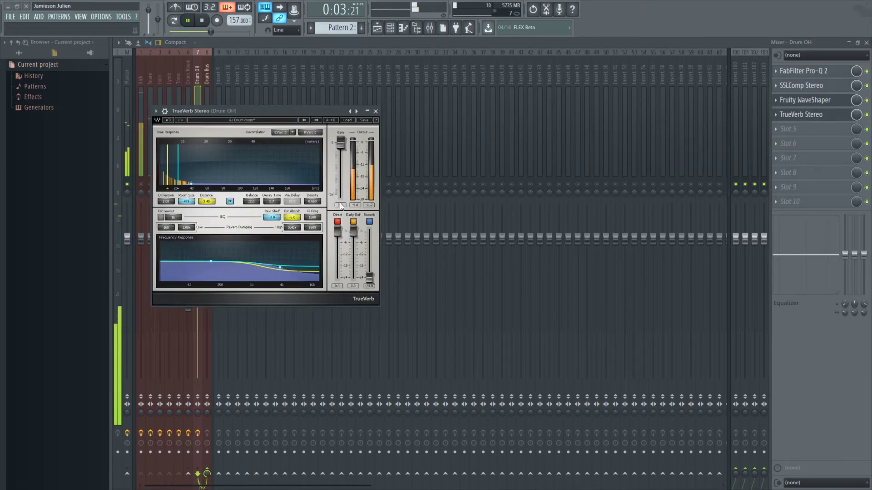
drag(353, 232, 353, 266)
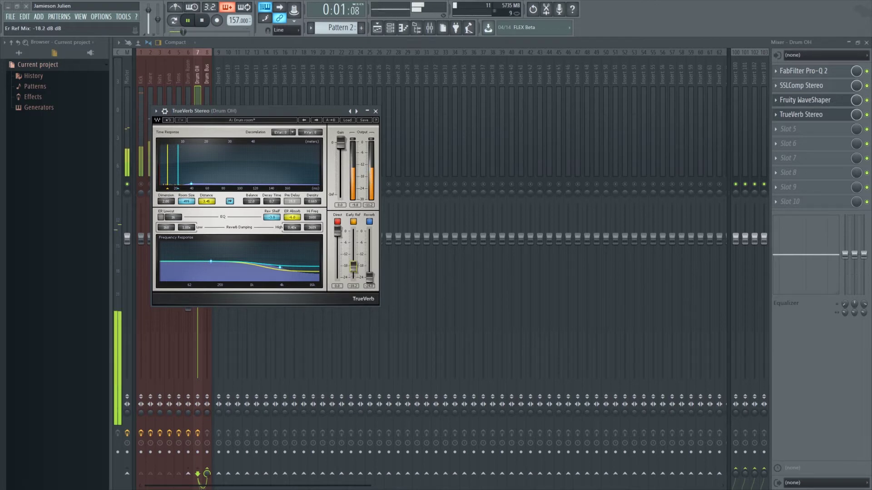
mouse_move(370, 275)
mouse_down()
mouse_move(353, 267)
mouse_move(369, 264)
mouse_up()
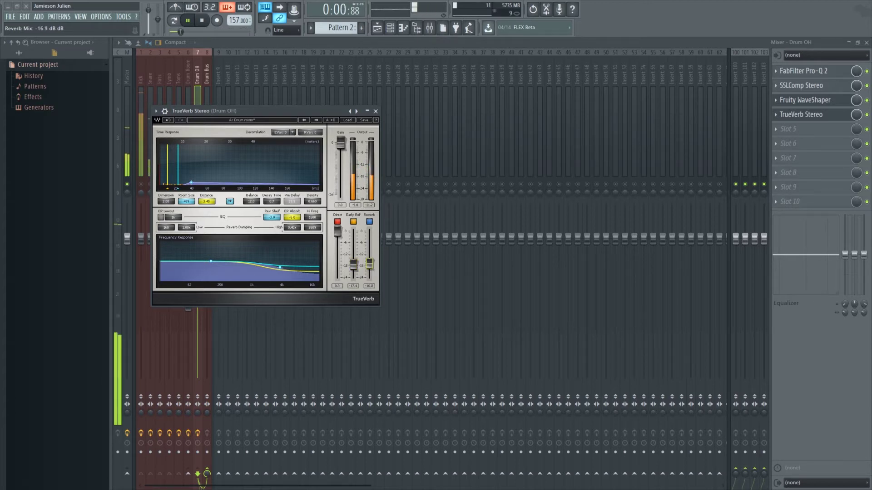
click(376, 111)
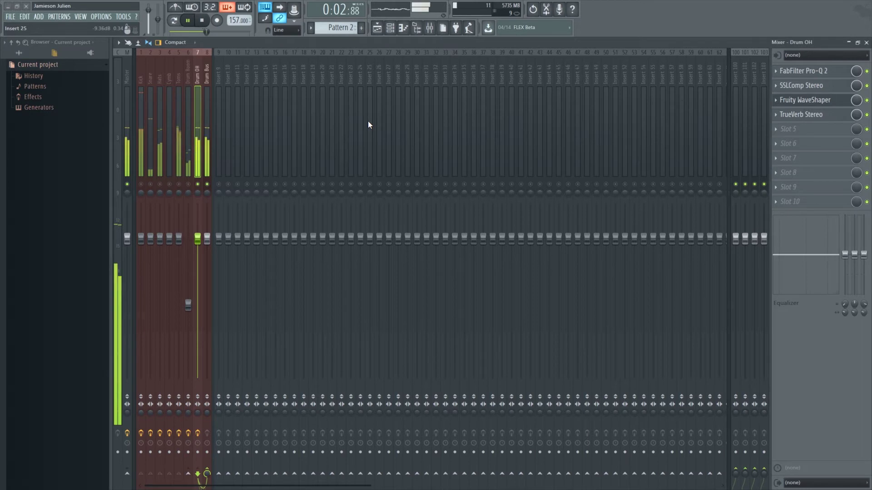
click(201, 20)
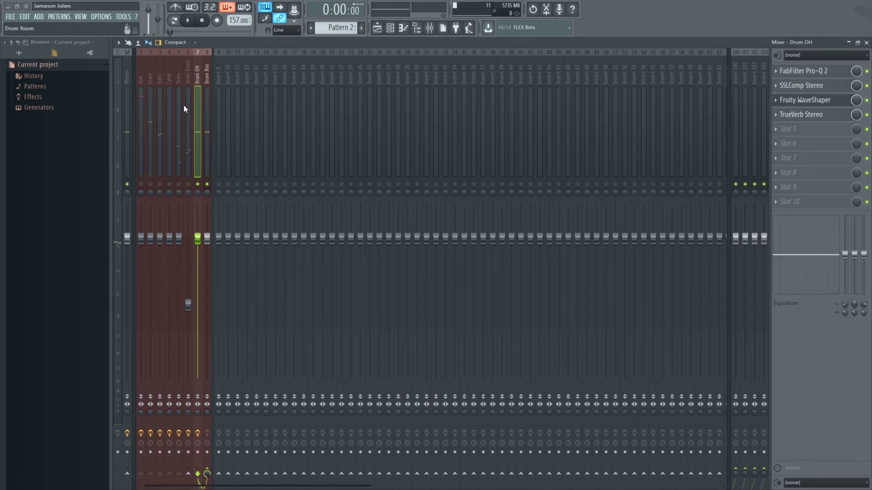
Step: Pull the Drum OH and Drum Room faders all the way down and unsolo Drum OH so every track plays
click(187, 75)
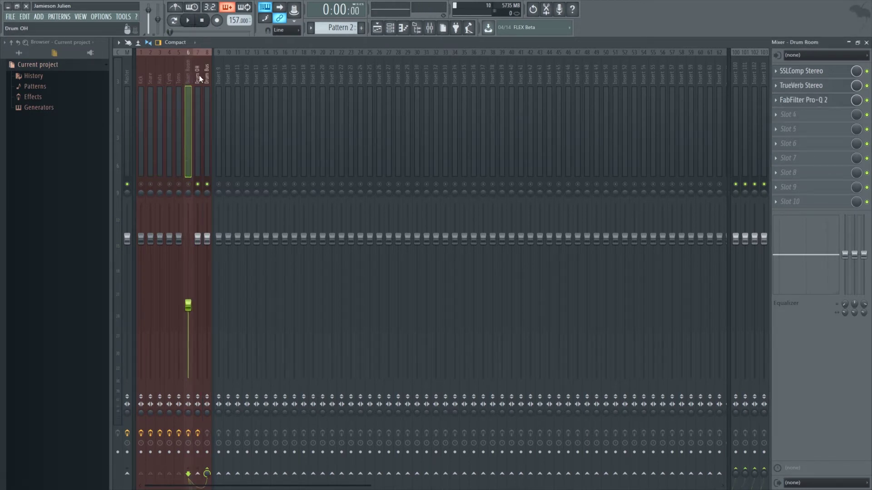
click(199, 74)
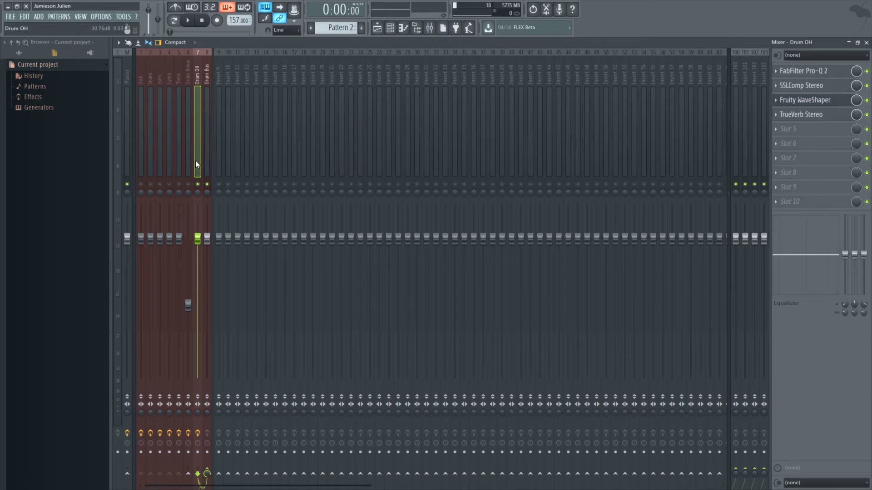
drag(198, 238, 197, 377)
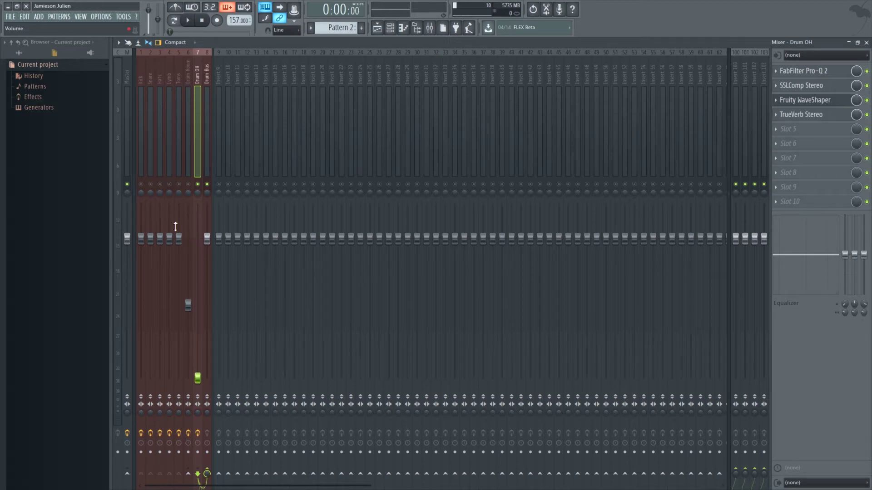
right_click(198, 184)
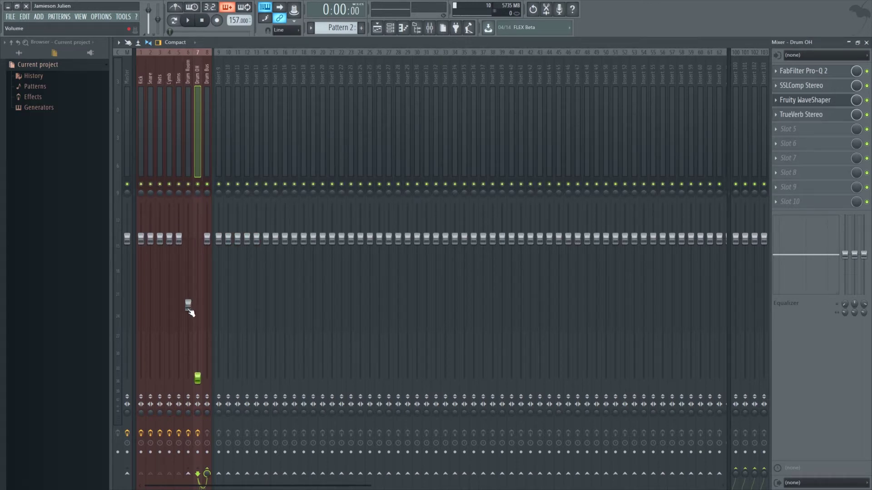
drag(189, 313, 189, 382)
Step: Raise the Drum OH fader to about -17 dB during playback, comparing the mix with the track muted
key(space)
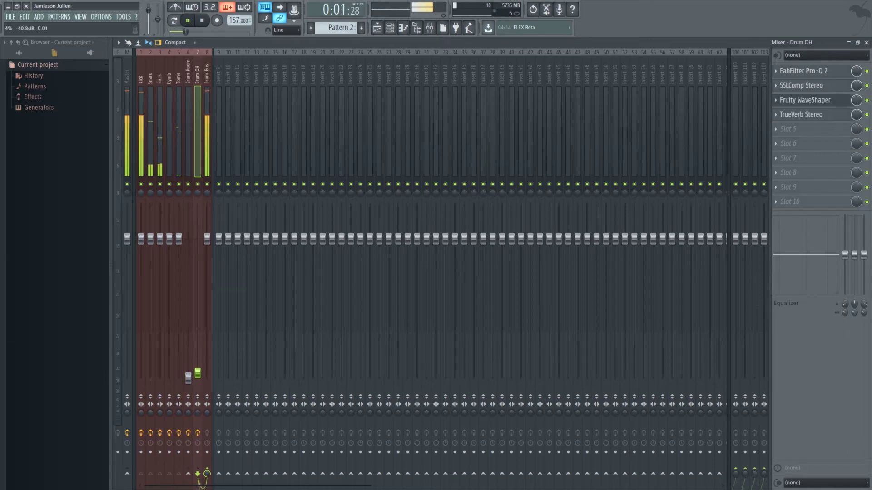
drag(197, 373, 197, 330)
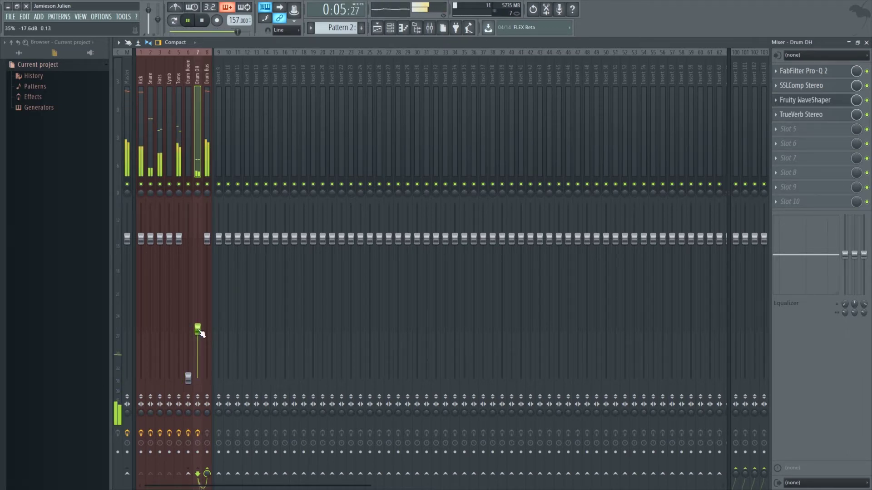
click(198, 185)
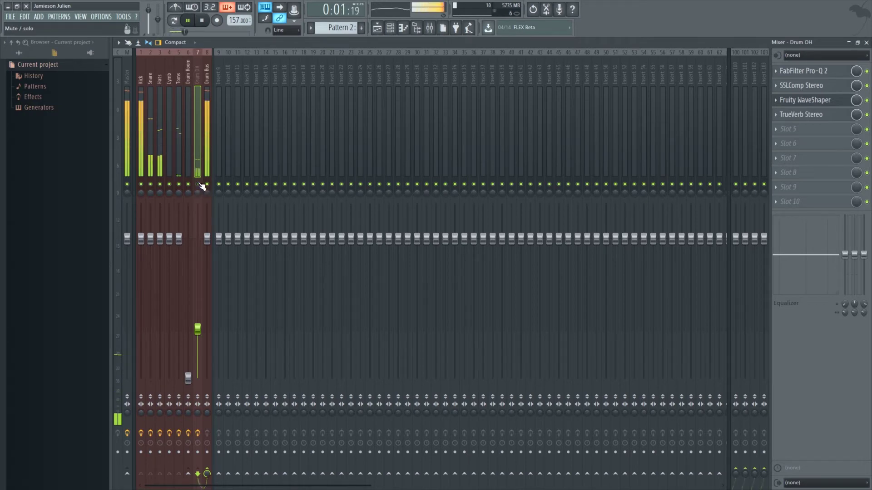
click(198, 185)
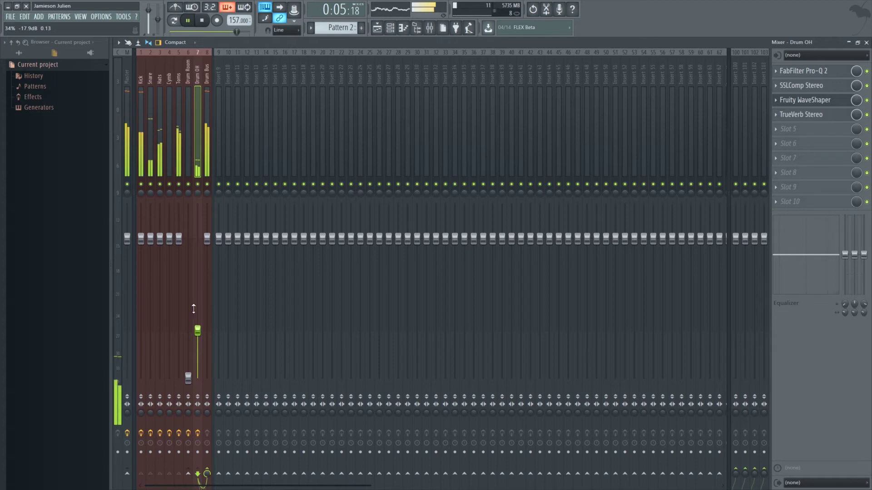
click(198, 184)
key(space)
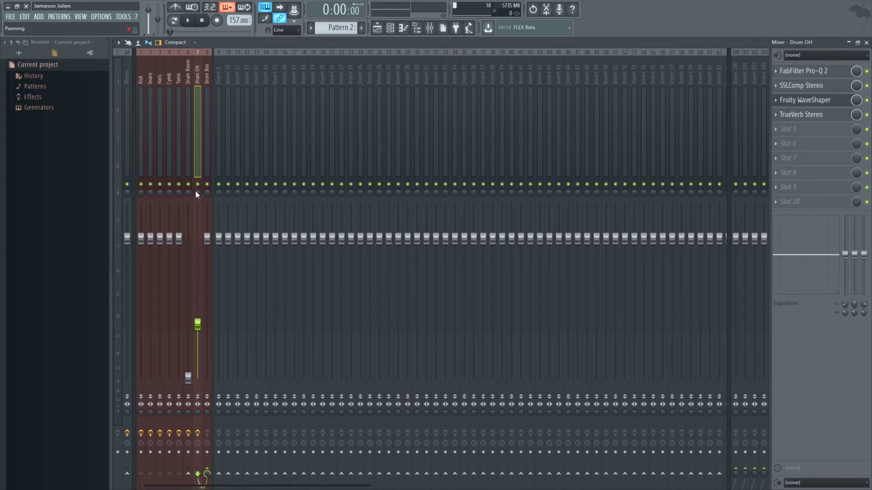
Step: Raise the Drum Room fader slightly above the Drum OH fader and play the full drum mix
drag(194, 380, 190, 307)
key(space)
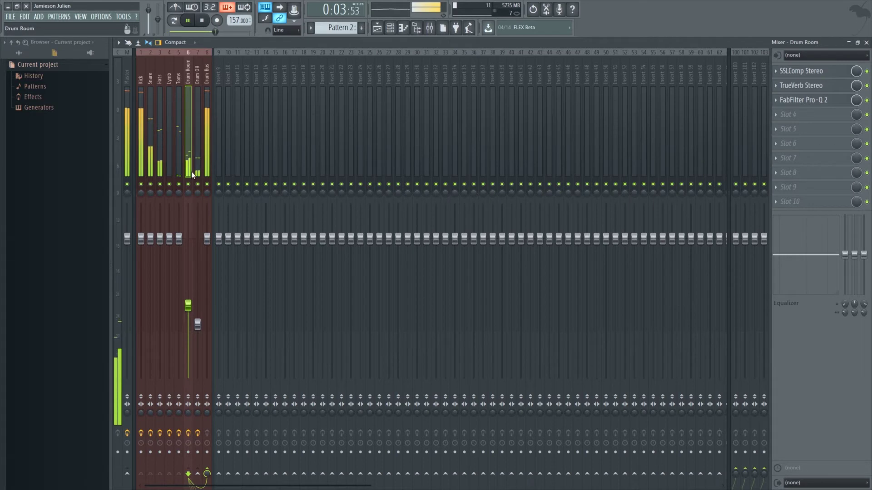
Step: Compare the mix with Drum OH and Drum Room muted, lower both faders slightly during playback, and stop the pattern
click(198, 185)
click(193, 184)
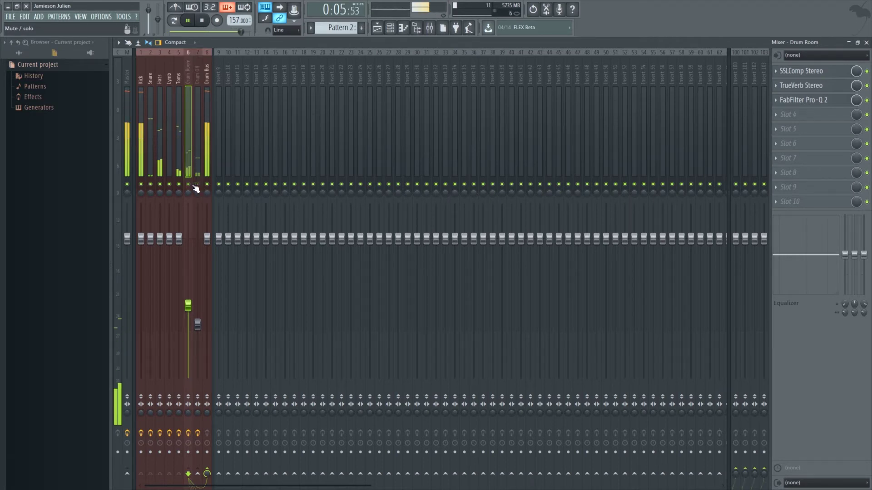
click(188, 184)
click(197, 184)
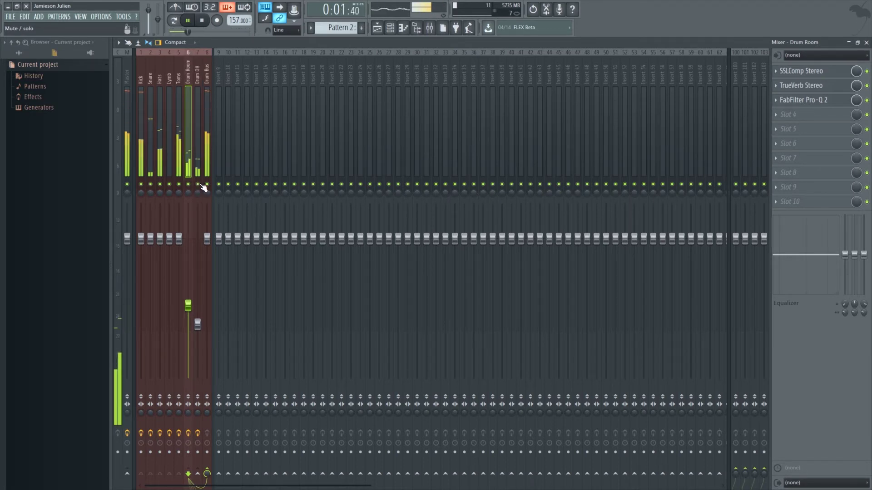
drag(188, 305, 198, 329)
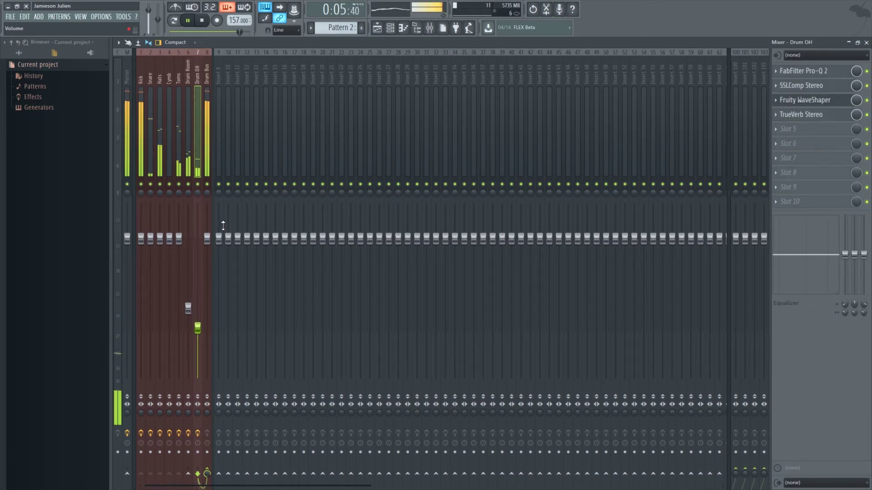
key(space)
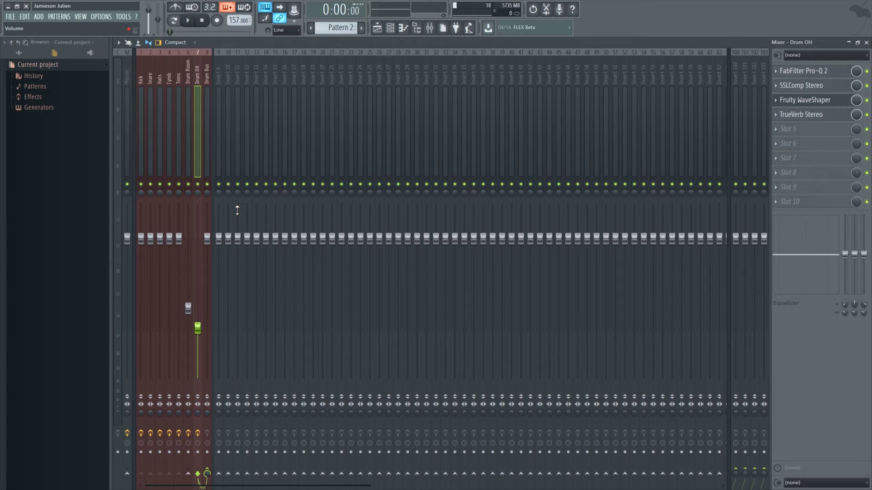
Step: Insert FabFilter Pro-Q 2 on the Drum Bus and boost a low bell about 1.8 dB near 56 Hz during playback
click(207, 131)
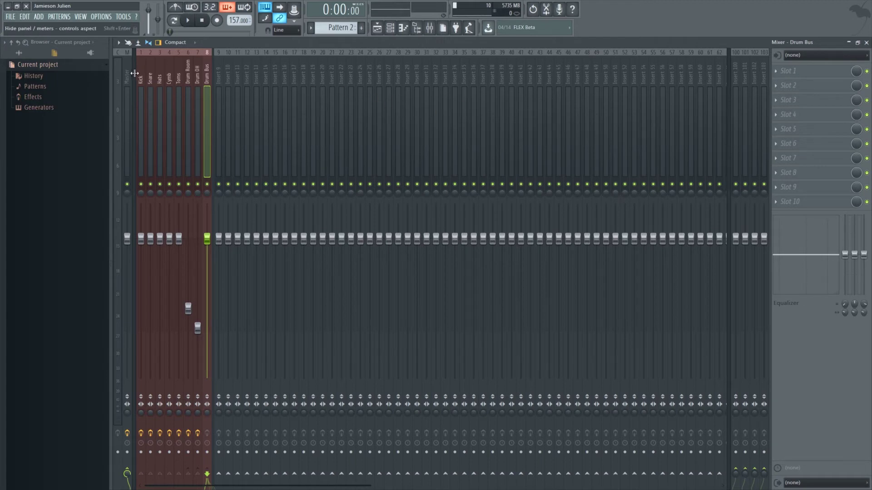
drag(141, 77, 178, 75)
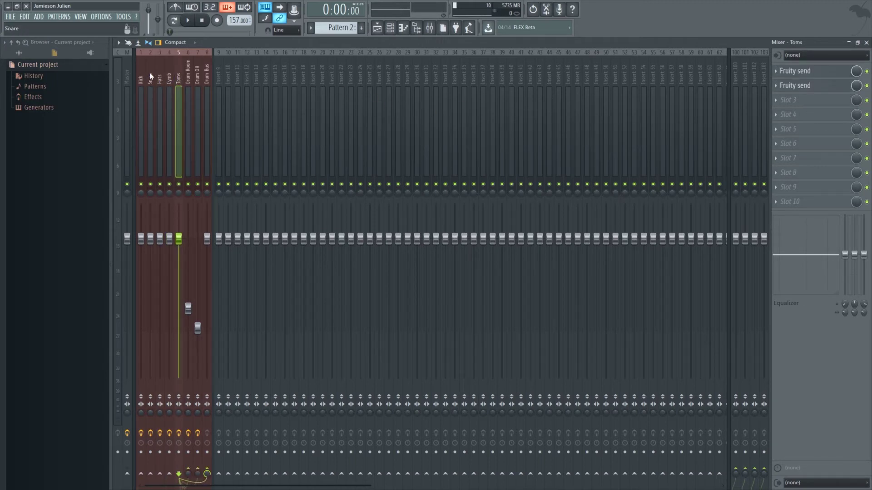
click(206, 77)
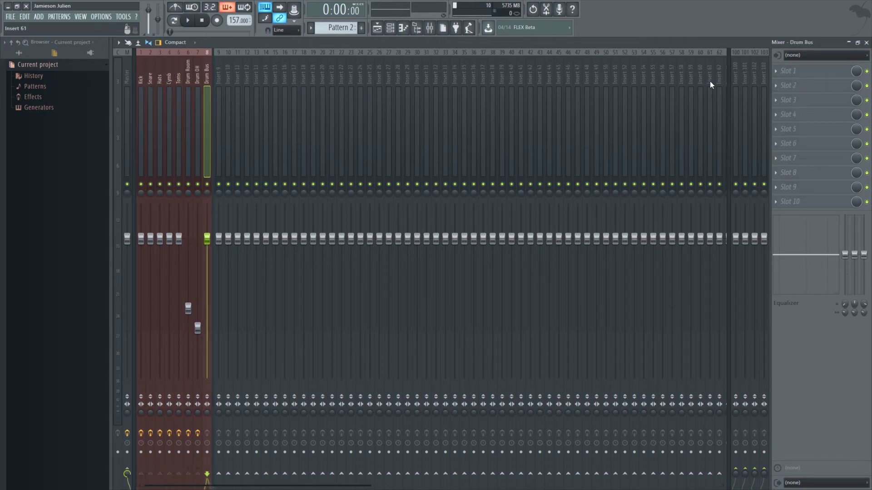
click(777, 72)
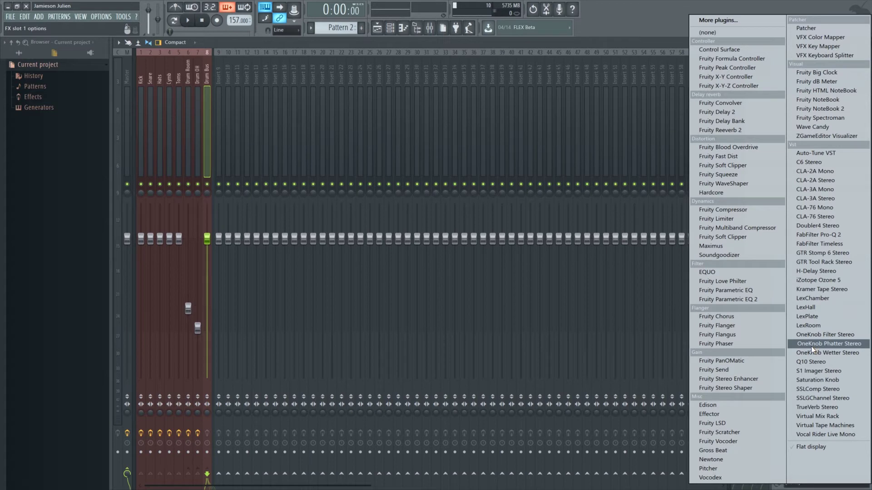
click(831, 235)
click(181, 175)
key(space)
drag(186, 176, 208, 164)
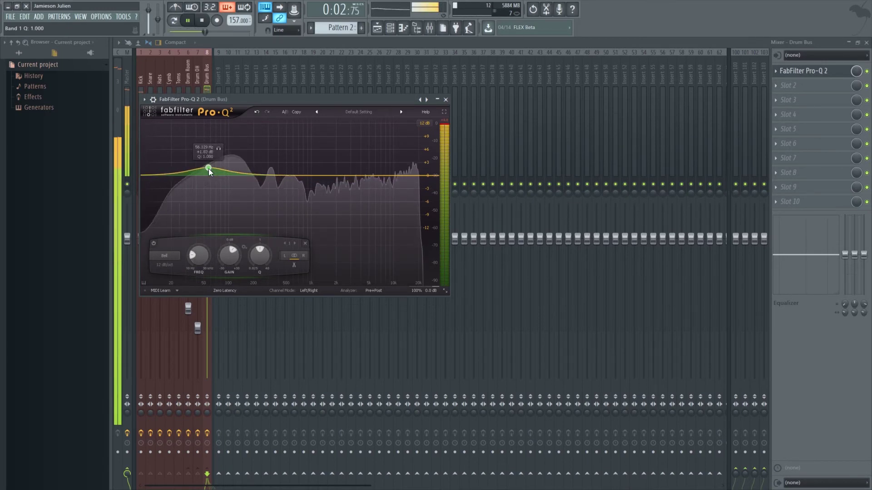
Step: Add a gentle high shelf of about 1.3 dB near 17 kHz to the Drum Bus EQ, close it and stop playback
mouse_move(403, 175)
mouse_down()
mouse_move(393, 160)
mouse_move(371, 155)
mouse_move(396, 175)
mouse_move(386, 172)
mouse_move(405, 173)
mouse_move(422, 159)
mouse_move(413, 170)
mouse_up()
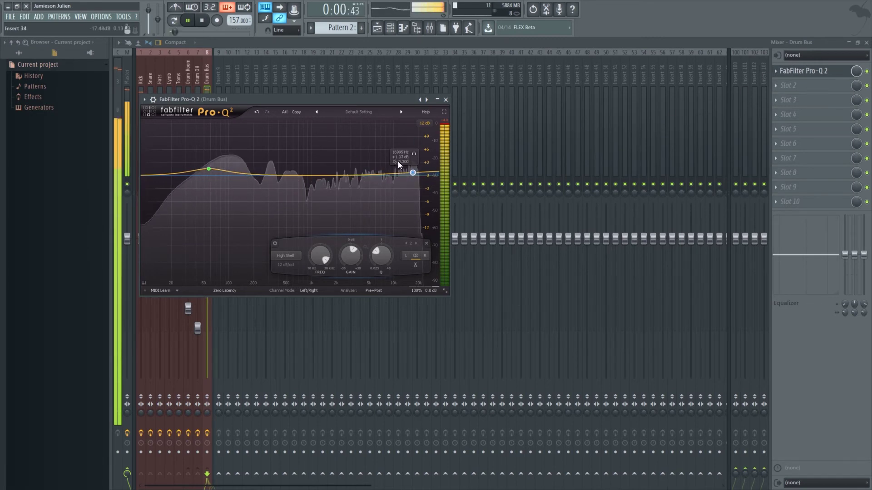
click(445, 100)
key(space)
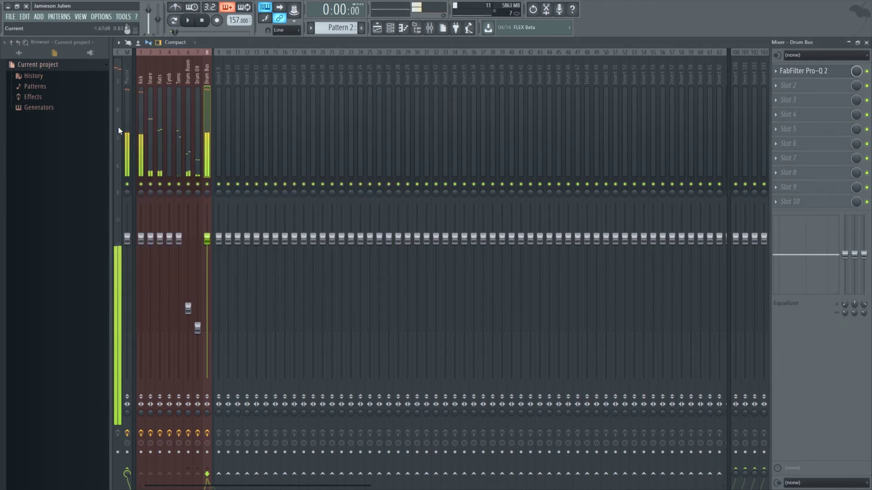
Step: Lower the Hats fader to about -5.7 dB during playback and check the track's second Fruity send
click(160, 249)
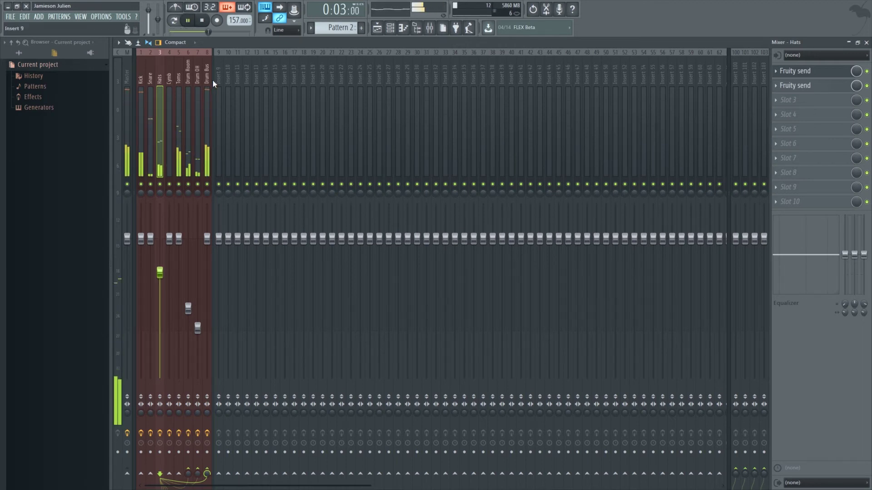
click(209, 66)
click(159, 272)
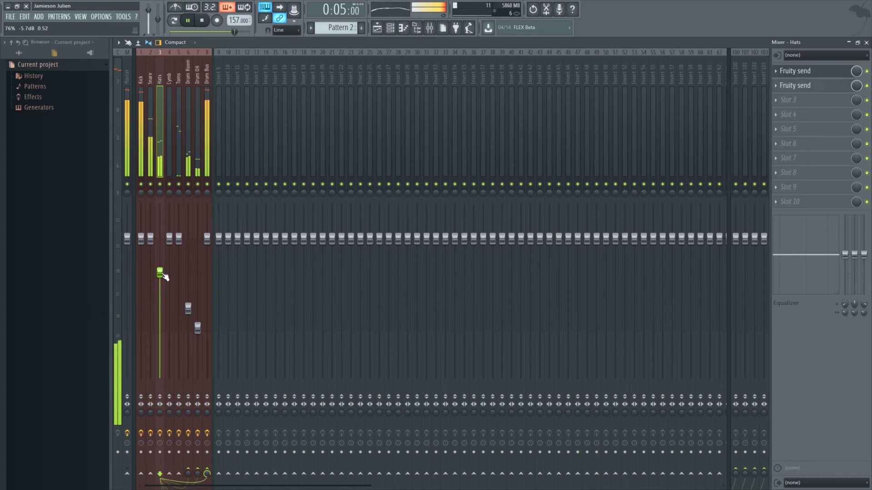
click(782, 85)
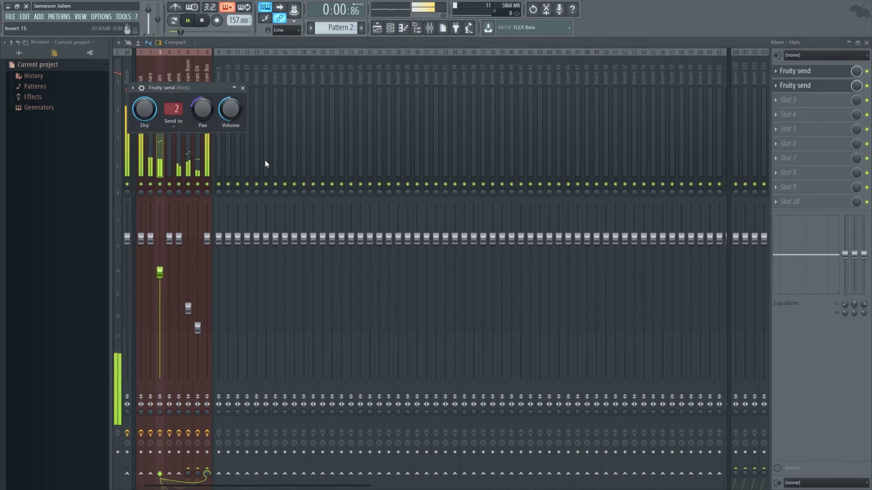
click(243, 87)
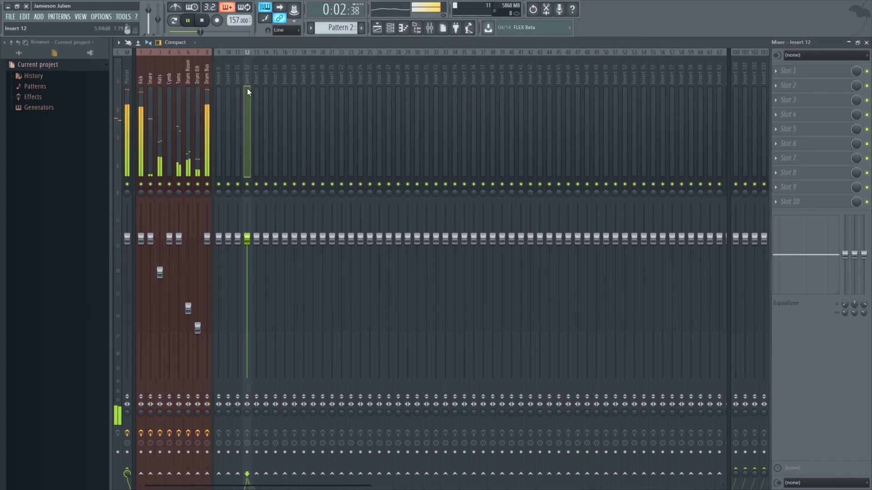
Step: Raise the high shelf in the Drum Bus Pro-Q 2 to about +3.5 dB near 18 kHz, and stop playback
click(204, 72)
click(808, 73)
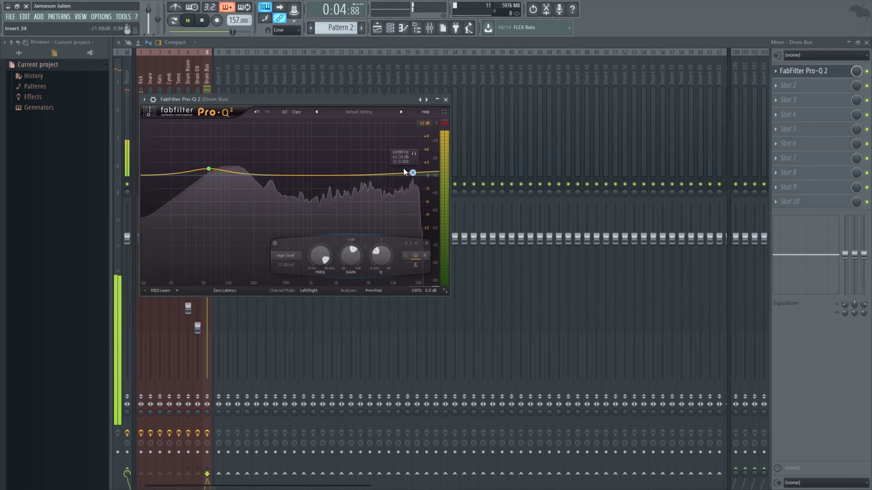
drag(413, 168, 414, 167)
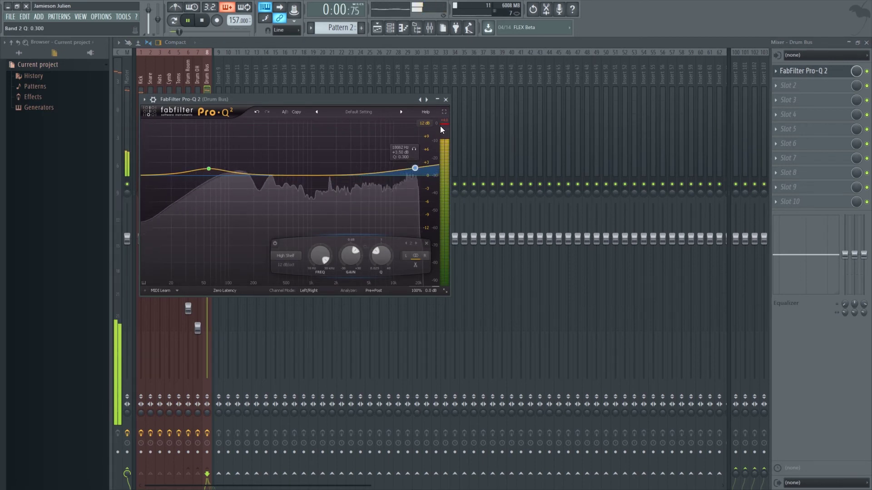
click(446, 100)
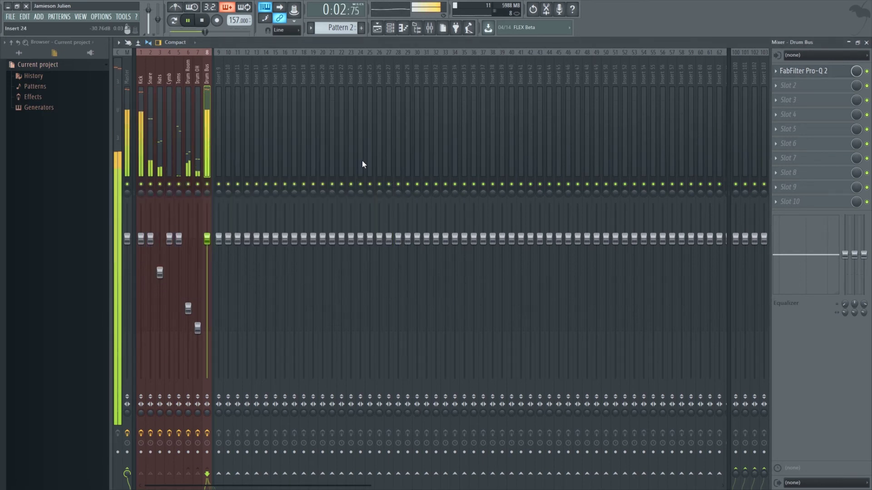
key(space)
Step: Insert SSLComp Stereo below the EQ on the Drum Bus and play the pattern, comparing the sound with the compressor bypassed
click(779, 87)
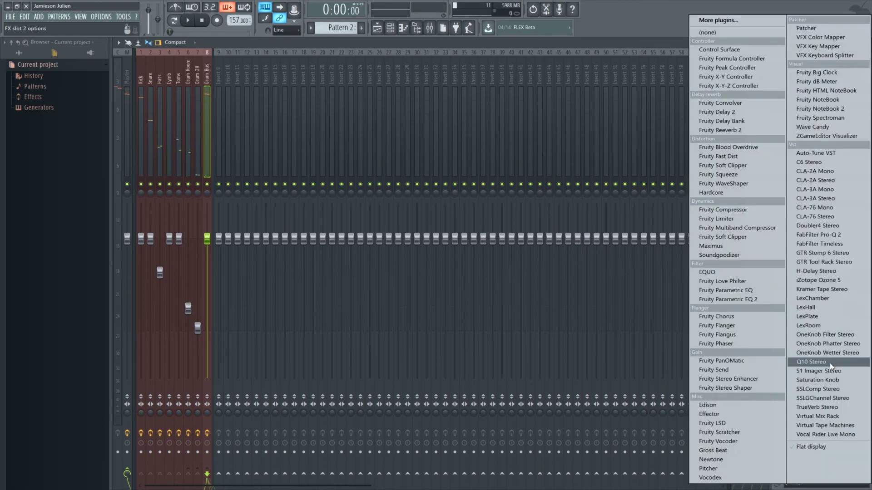
click(818, 389)
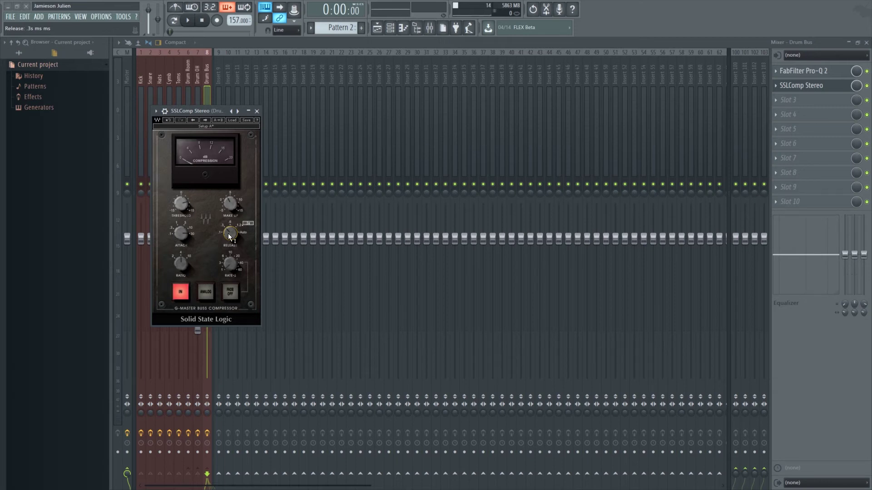
click(188, 23)
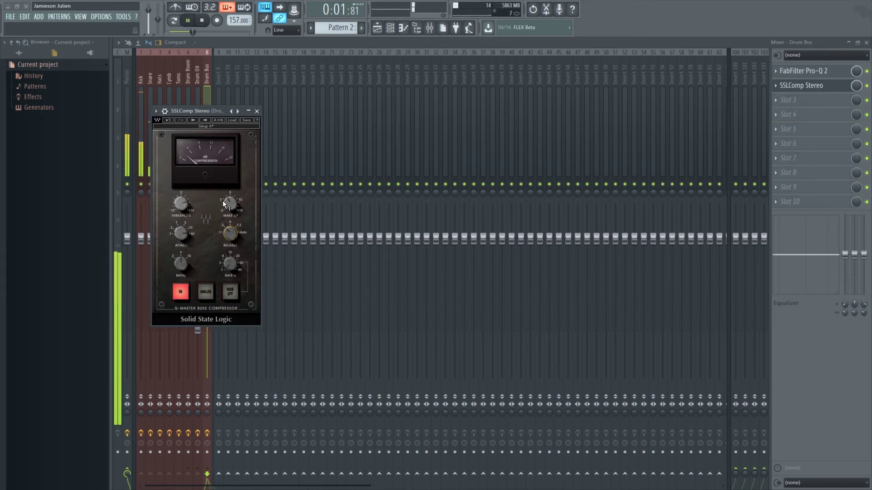
click(867, 86)
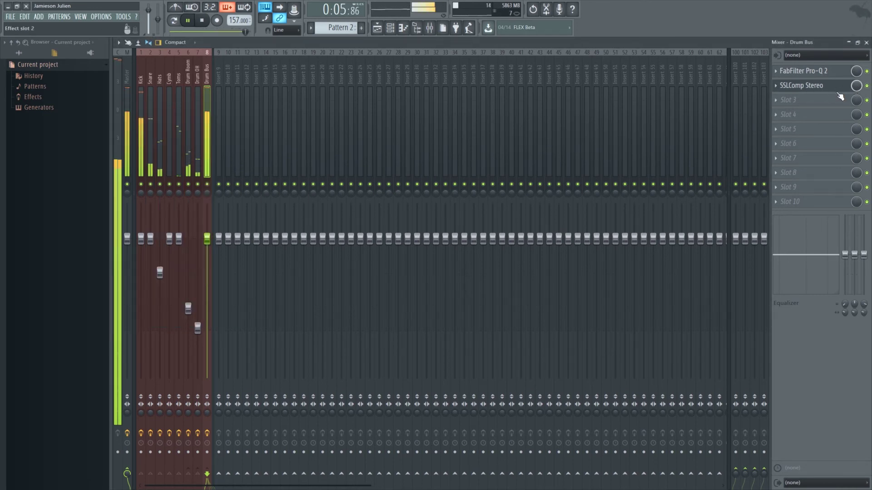
key(space)
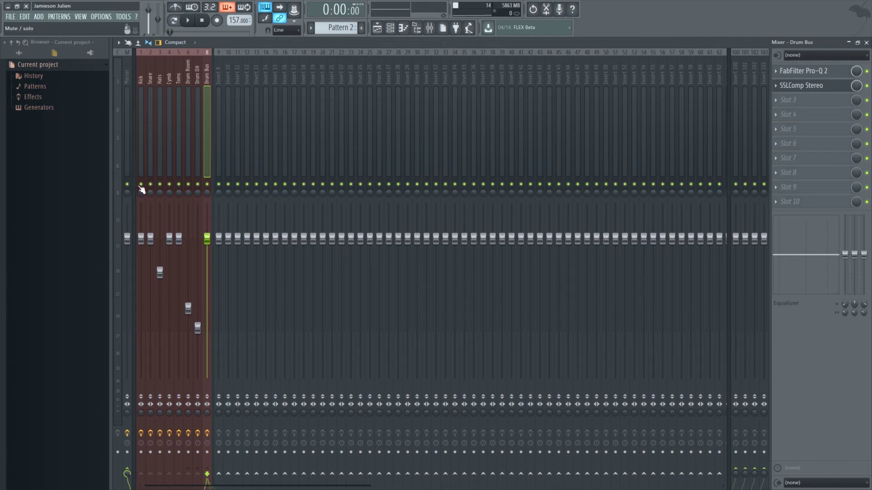
Step: Open the recent project Bouyon 1.flp, close its Edison window and bring the playlist to the front
click(10, 17)
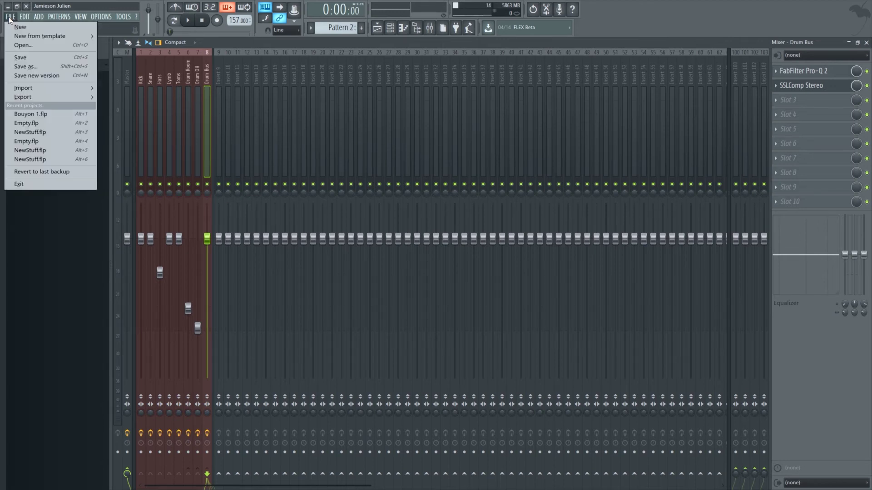
click(44, 114)
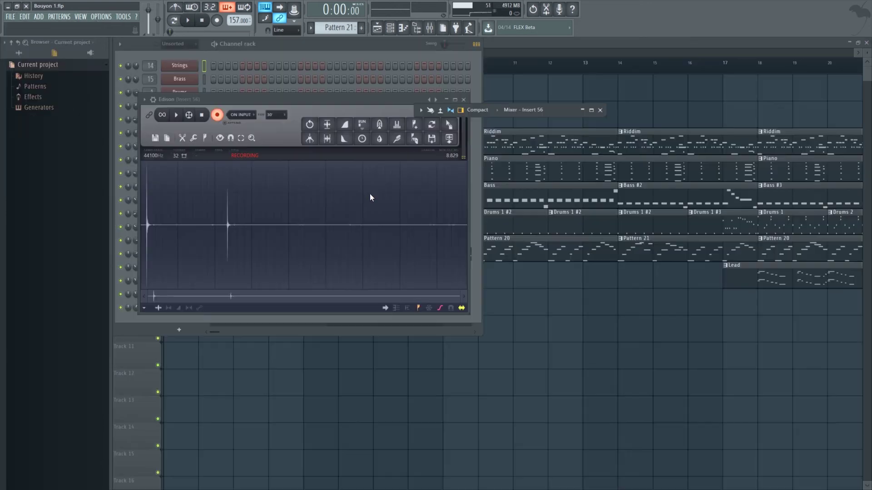
click(488, 119)
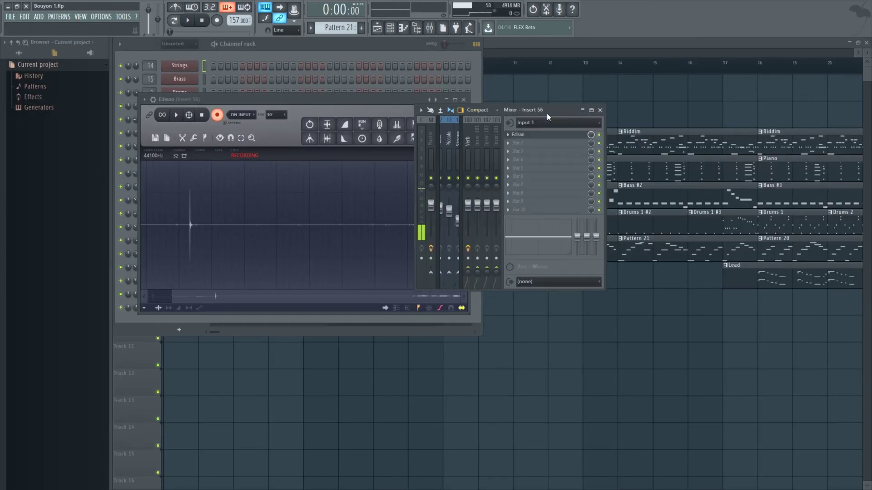
click(464, 99)
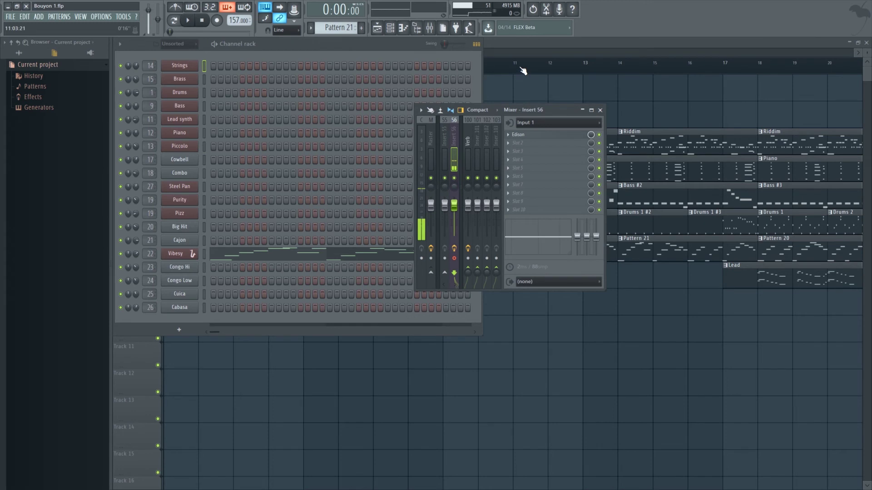
click(514, 43)
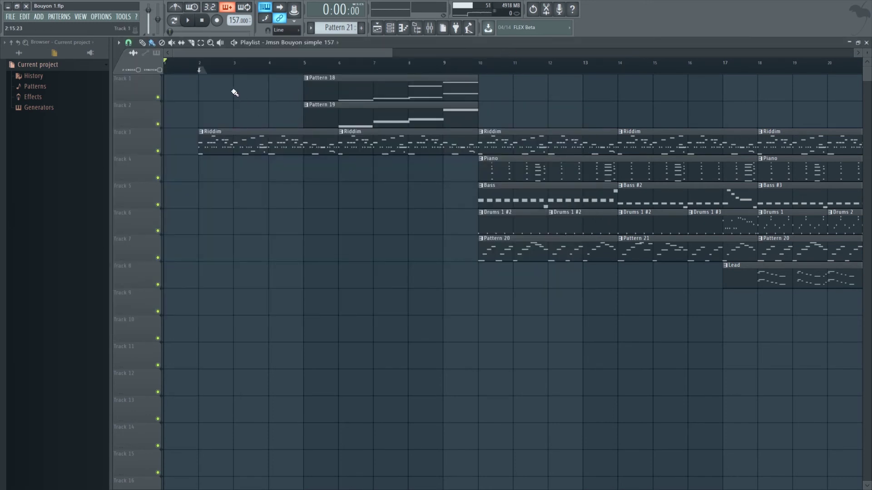
Step: Play the song and examine its track levels in the maximized mixer, closing the mixer when done
scroll(199, 67, down, 4)
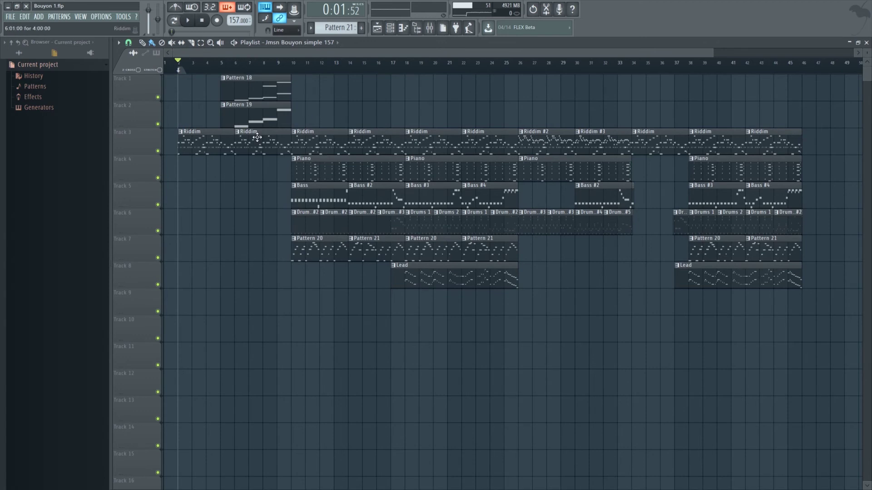
key(space)
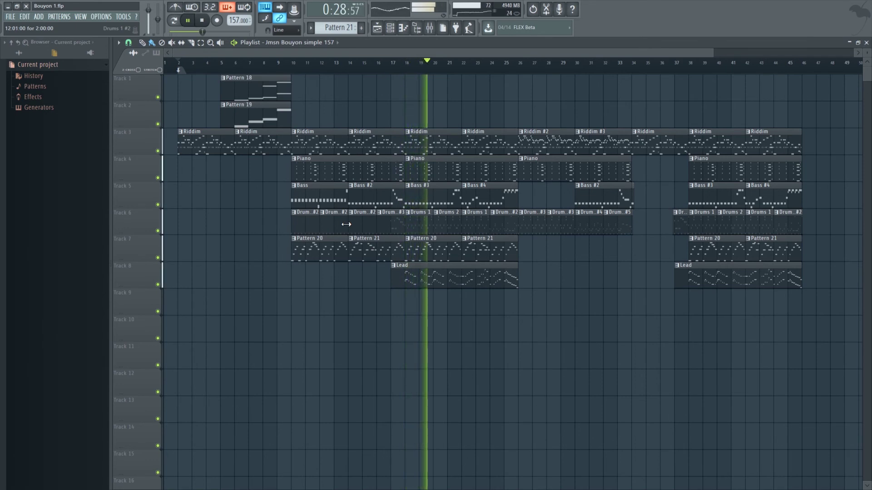
click(428, 29)
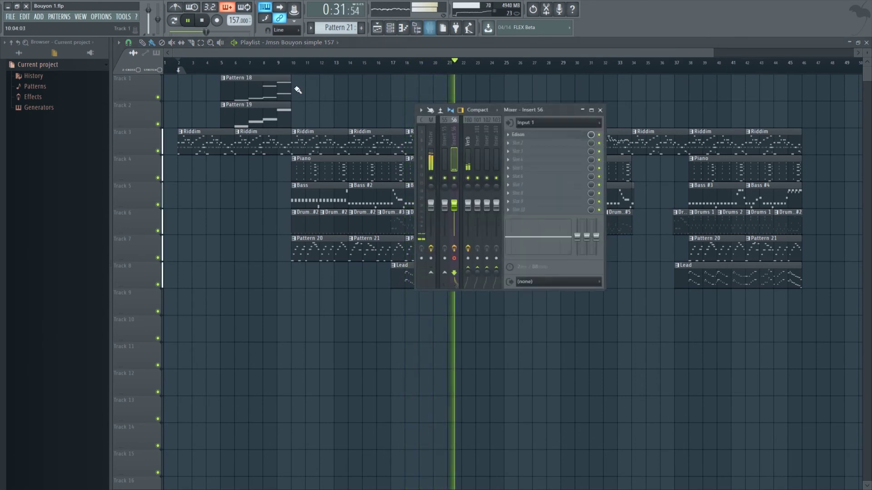
double_click(535, 108)
scroll(168, 66, left, 6)
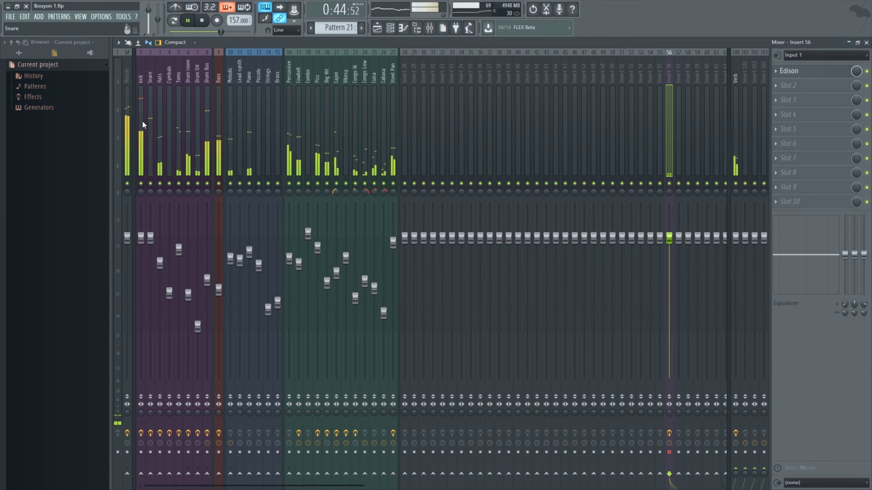
key(F5)
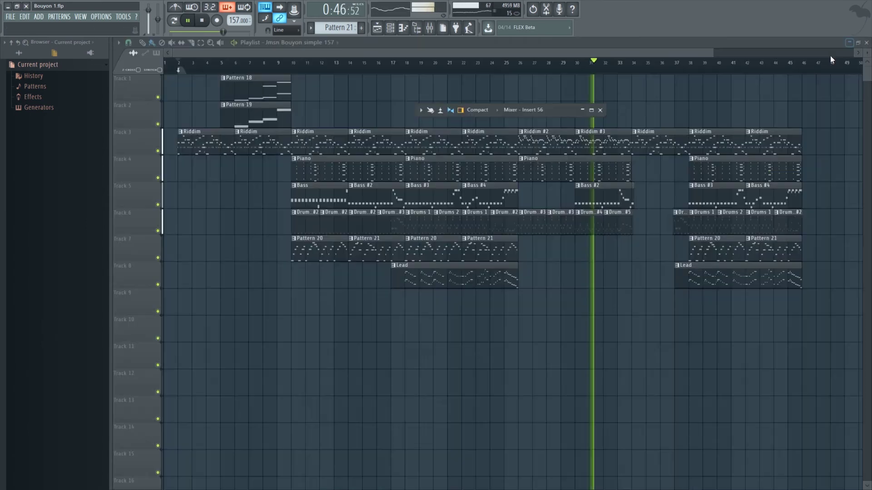
click(600, 111)
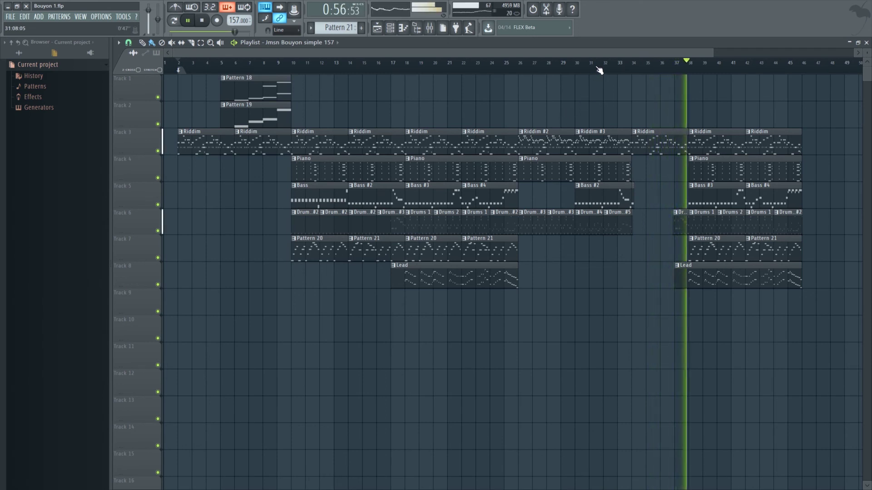
Step: Look over the whole playlist arrangement during playback up to its last clips, and stop the song
scroll(599, 71, down, 2)
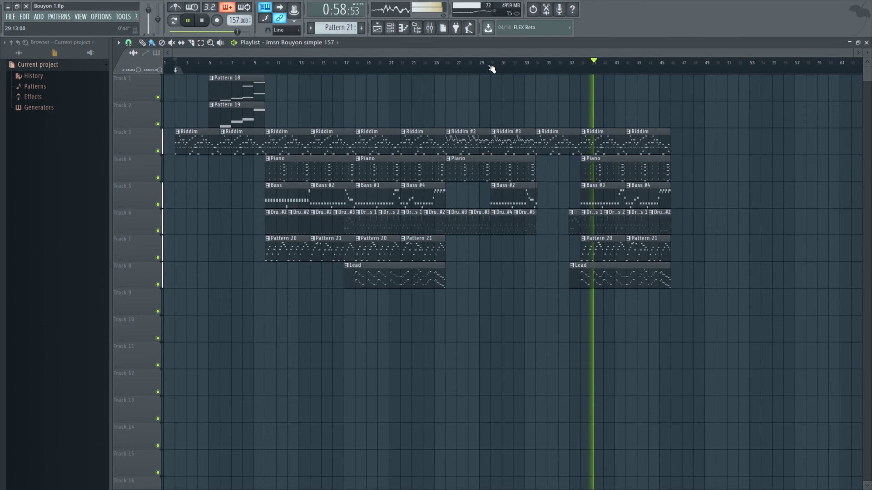
scroll(499, 70, up, 3)
scroll(483, 67, up, 2)
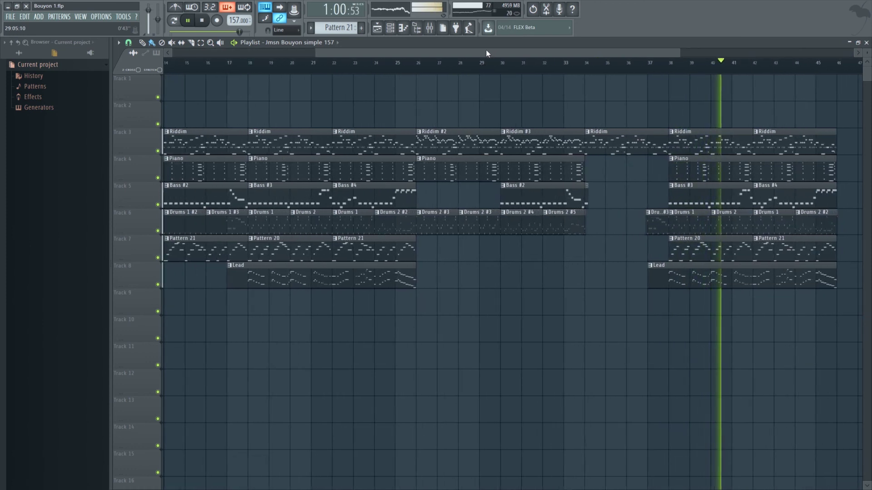
scroll(485, 68, down, 3)
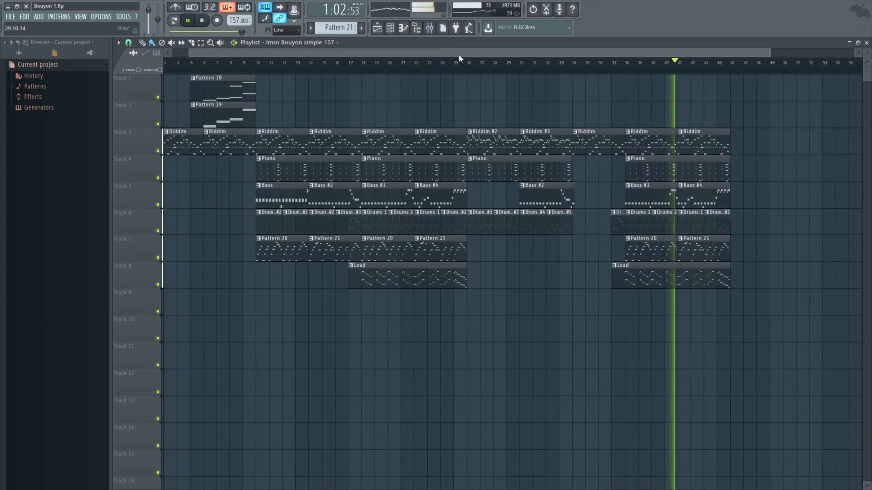
scroll(405, 54, up, 1)
scroll(403, 56, up, 2)
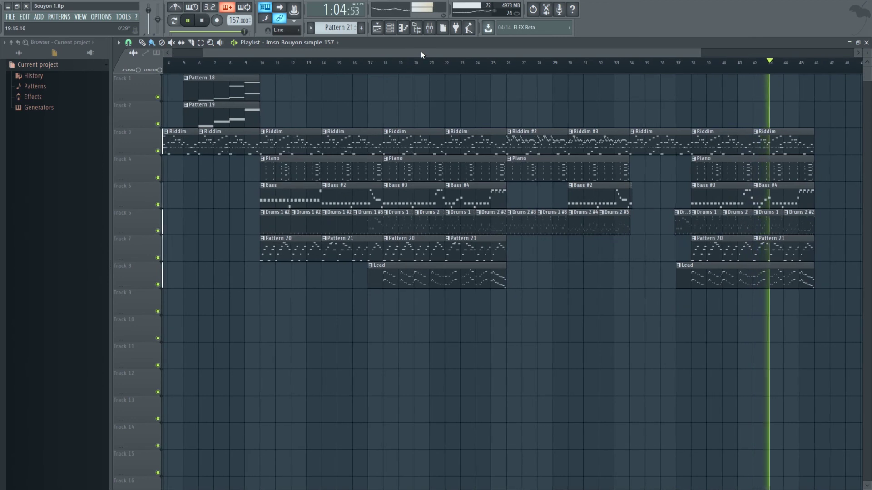
drag(415, 55, 395, 56)
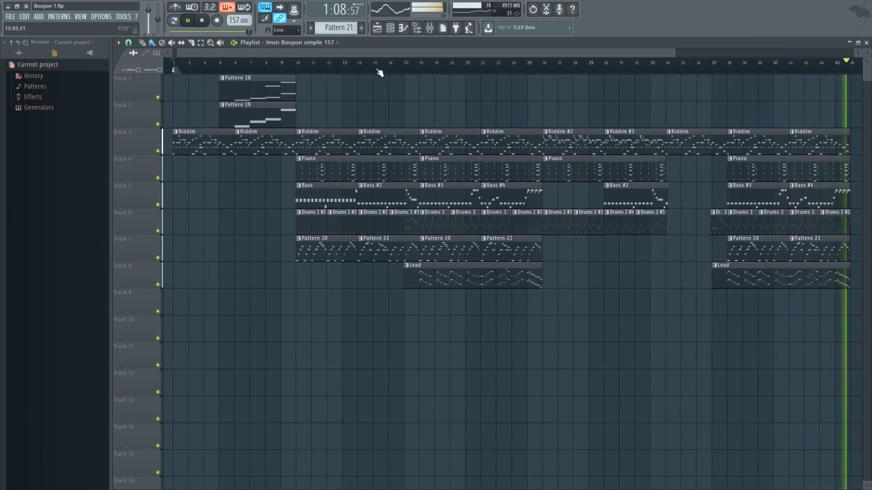
key(space)
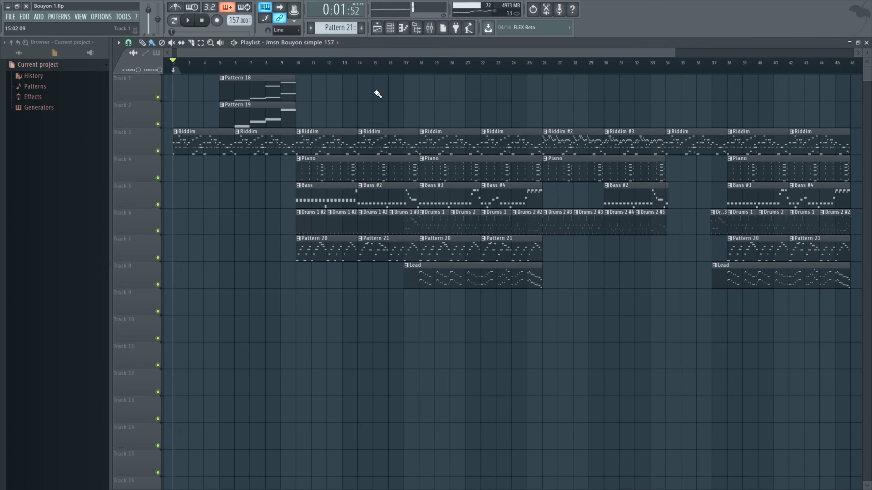